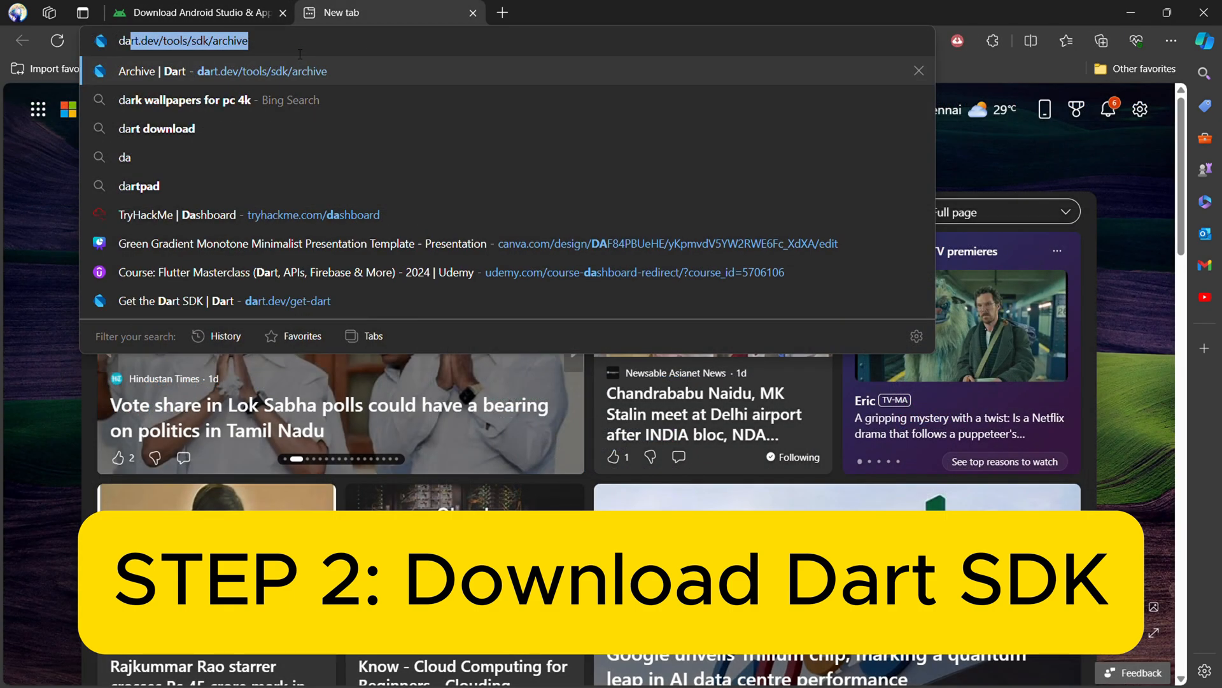
Open the Dart SDK archive page and download the stable 3.4.3 Dart SDK for Windows x64.
{"action": "key", "text": "Return"}
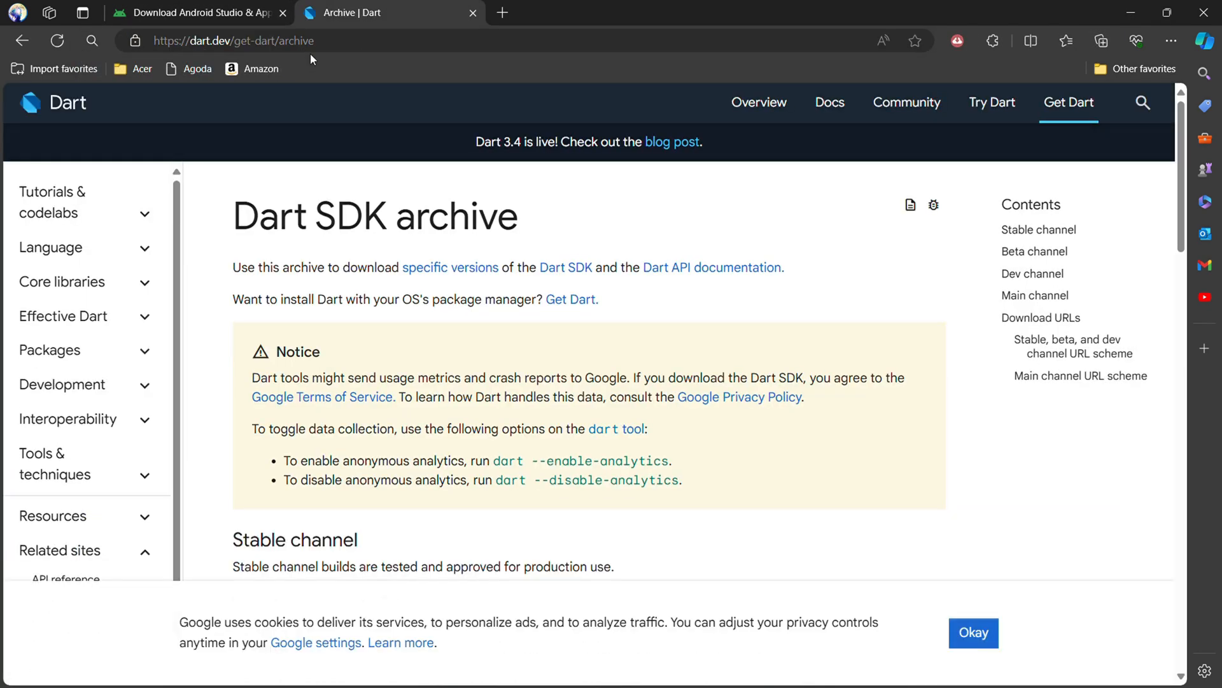
{"action": "scroll", "coordinate": [486, 250], "scroll_direction": "down", "scroll_amount": 3}
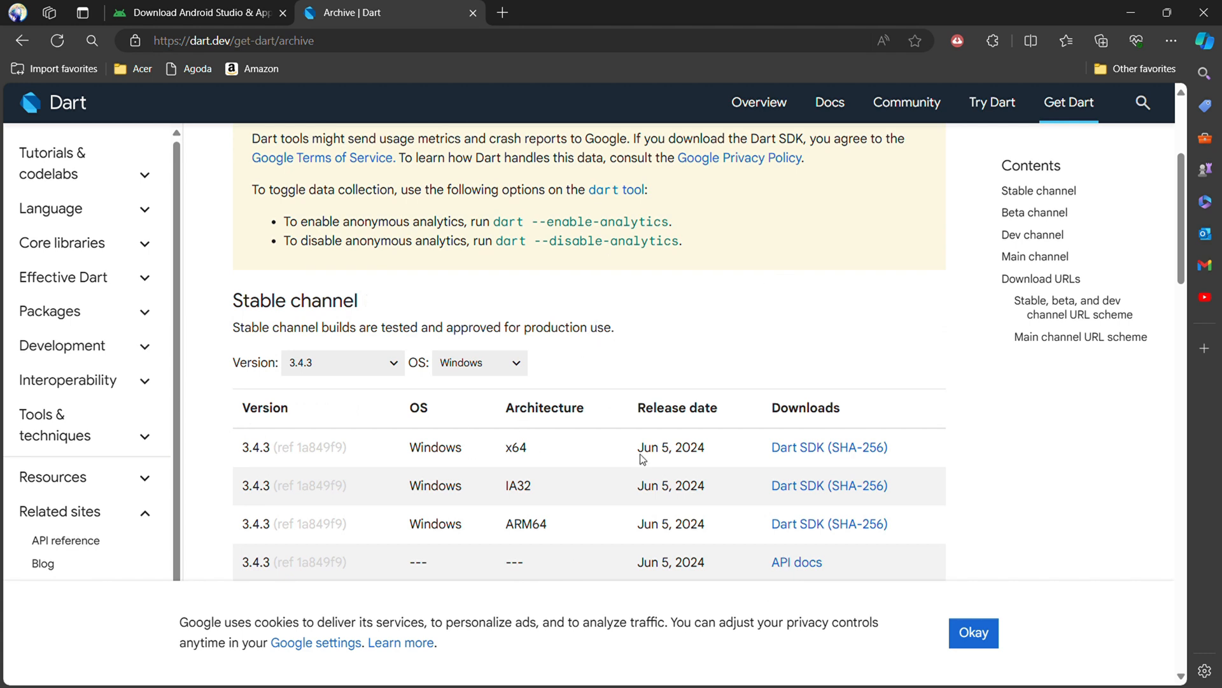
{"action": "left_click", "coordinate": [801, 451]}
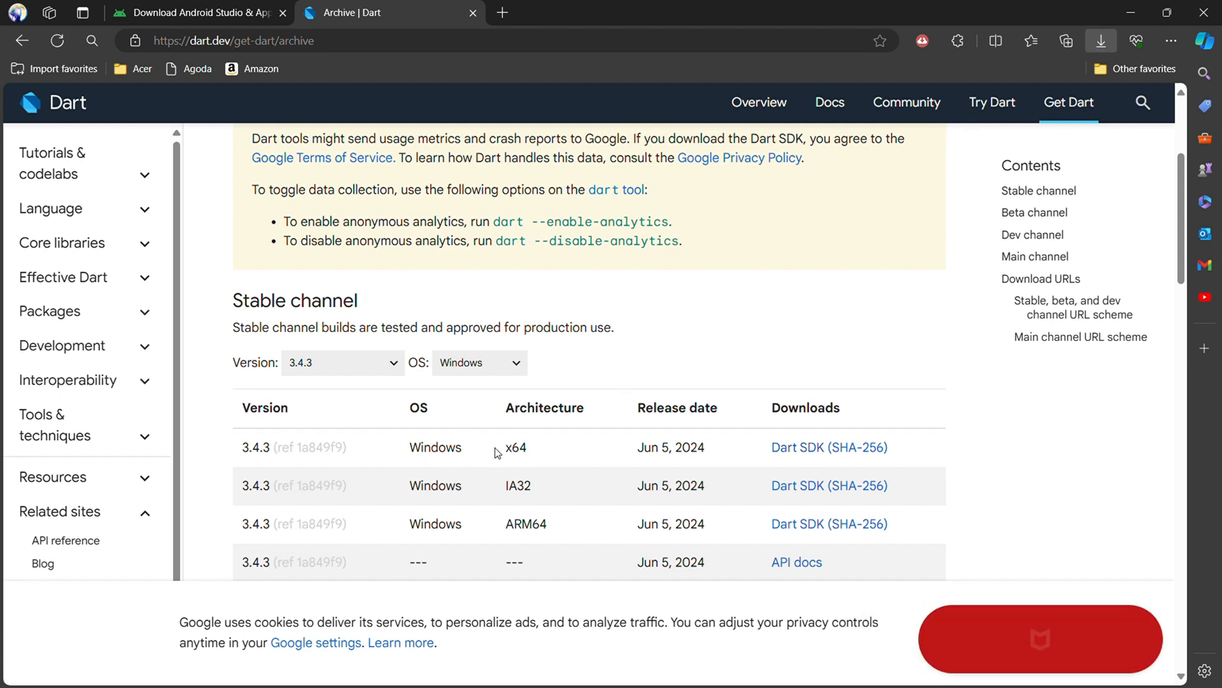
{"action": "scroll", "coordinate": [548, 420], "scroll_direction": "up", "scroll_amount": 1}
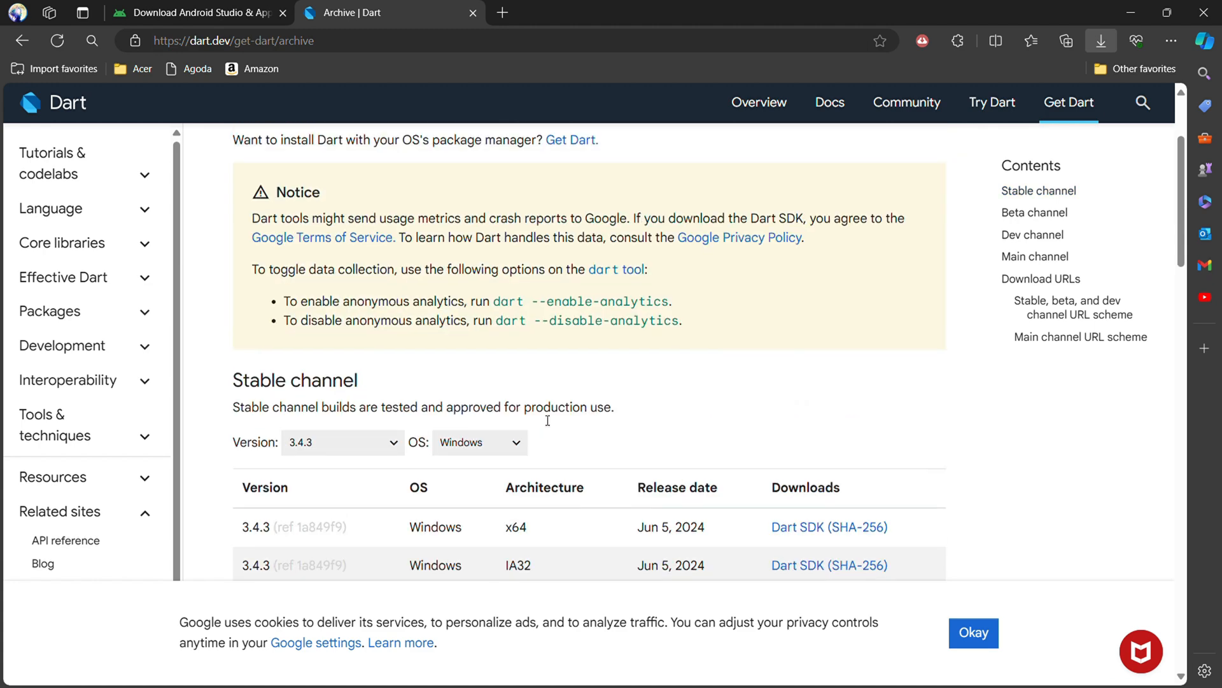
{"action": "left_click", "coordinate": [630, 673]}
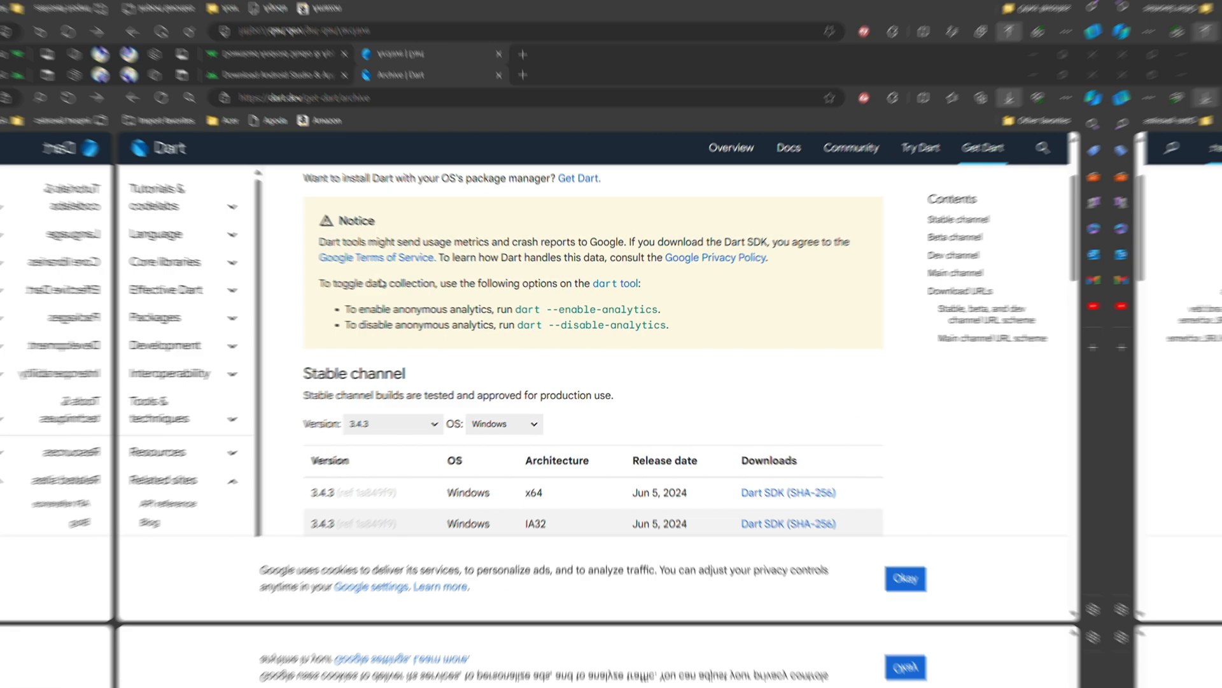
Search the web for "flutter sdk download" in a new tab and open the Flutter install page.
{"action": "left_click", "coordinate": [503, 12]}
{"action": "type", "text": "flutter sdk download"}
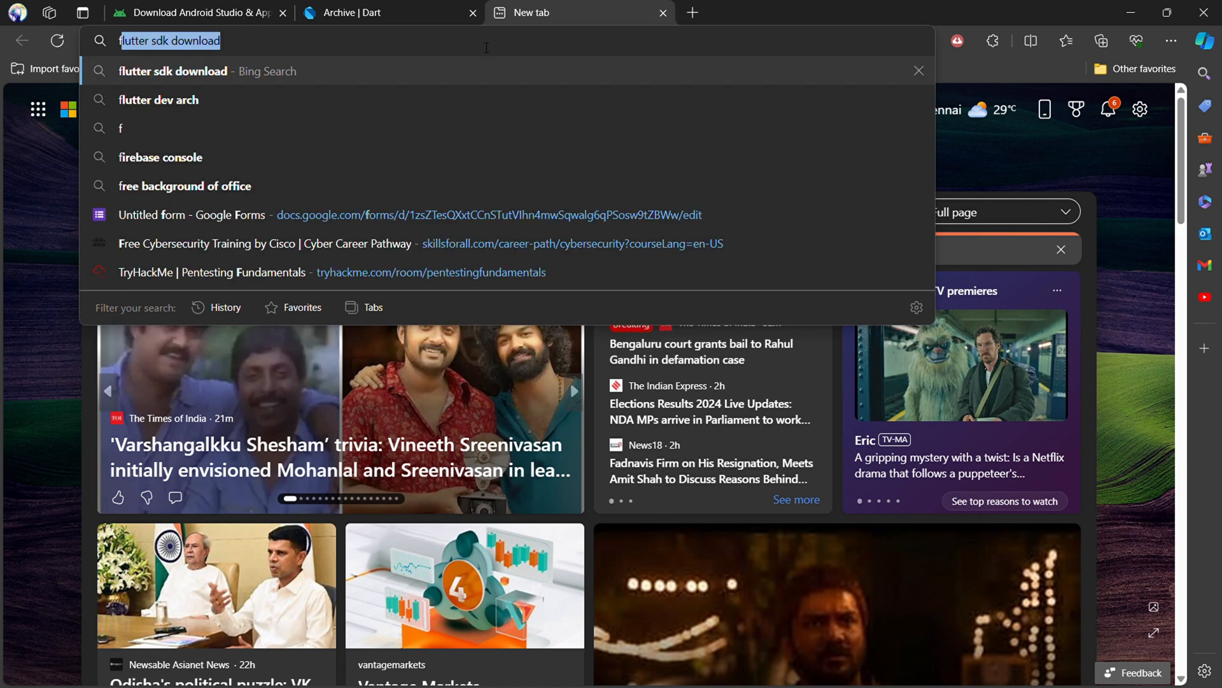
{"action": "key", "text": "Return"}
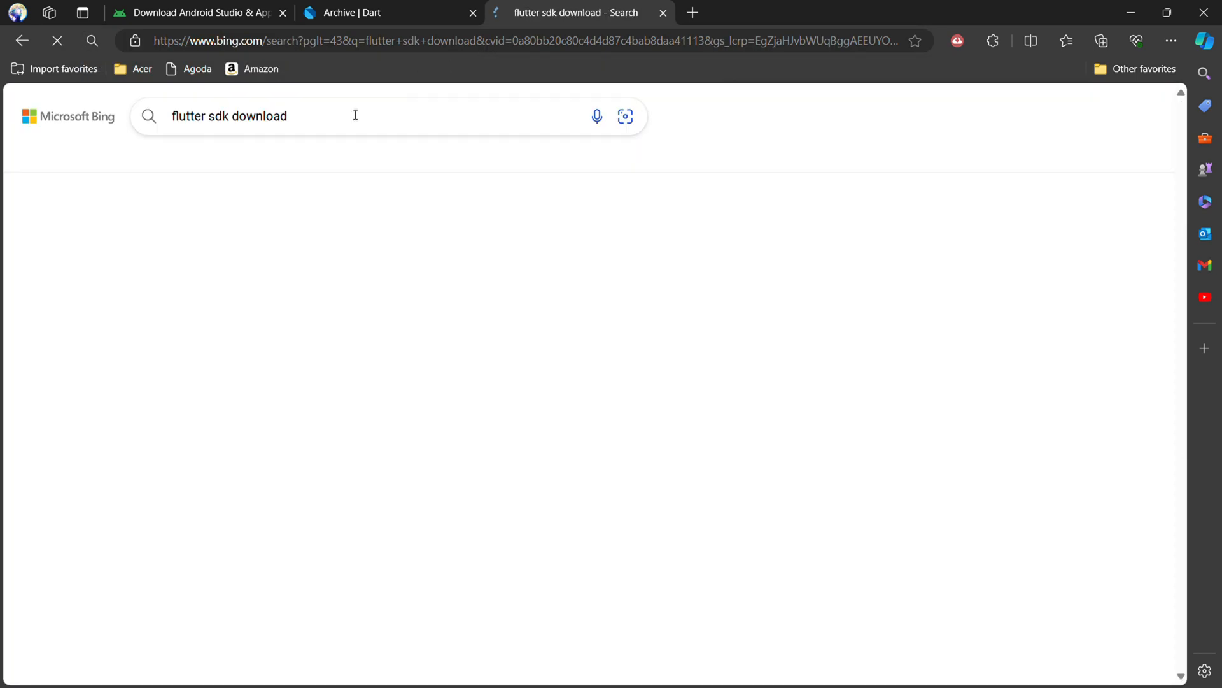
{"action": "left_click", "coordinate": [199, 544]}
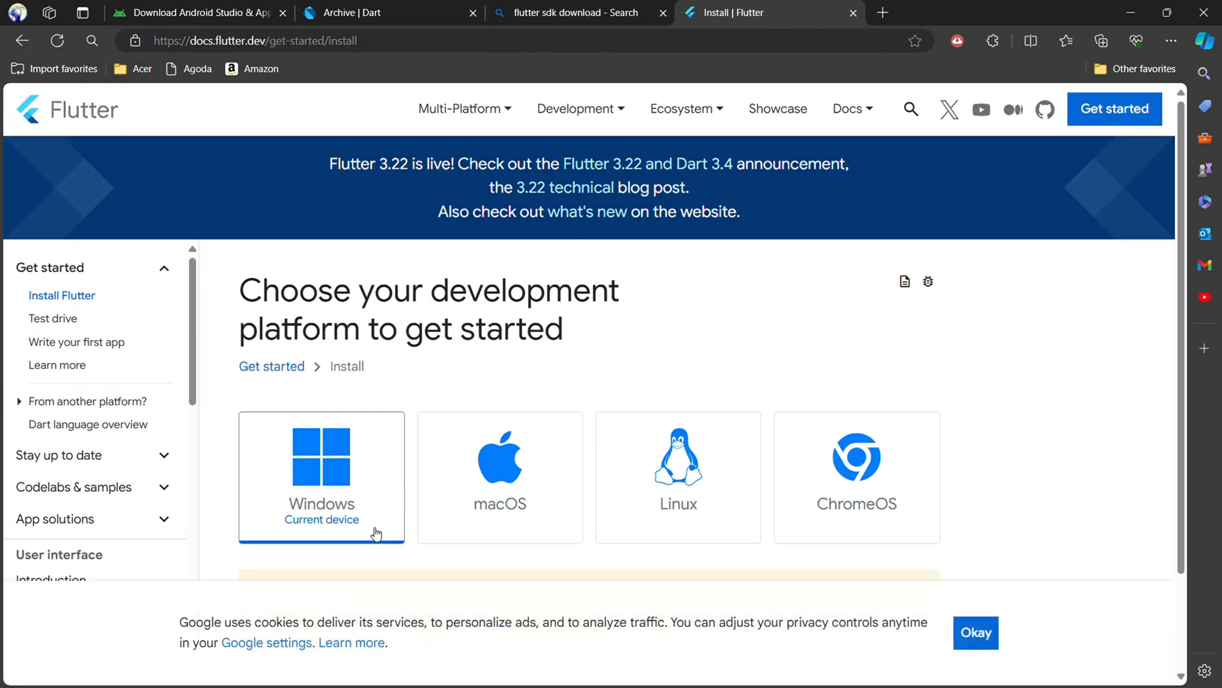
Choose Windows as the development platform and Android as the app type, and download flutter_windows_3.22.2-stable.zip.
{"action": "left_click", "coordinate": [374, 531]}
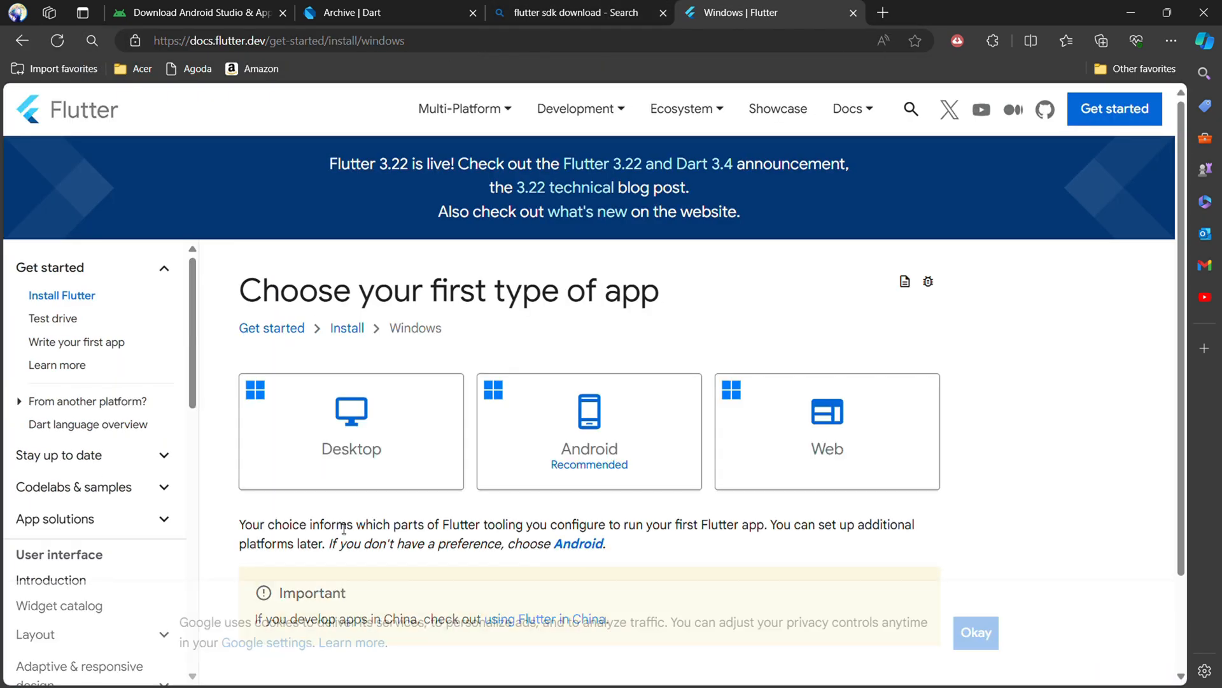
{"action": "left_click", "coordinate": [571, 460]}
{"action": "scroll", "coordinate": [569, 459], "scroll_direction": "down", "scroll_amount": 10}
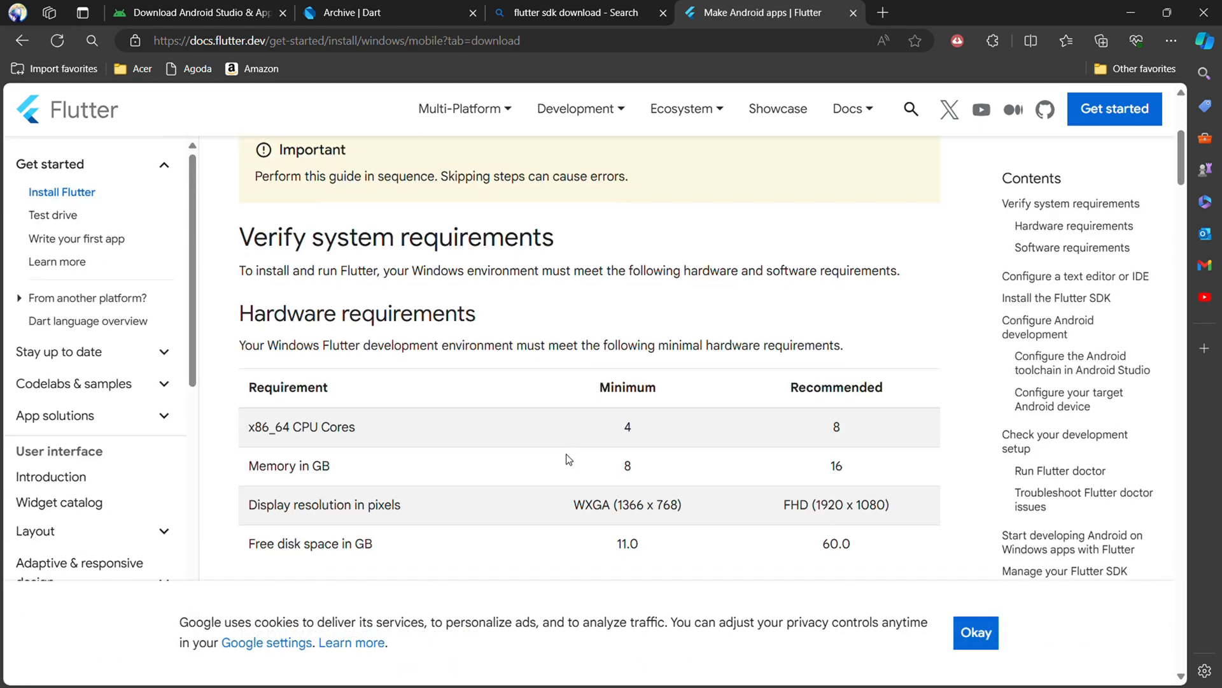
{"action": "scroll", "coordinate": [569, 458], "scroll_direction": "down", "scroll_amount": 10}
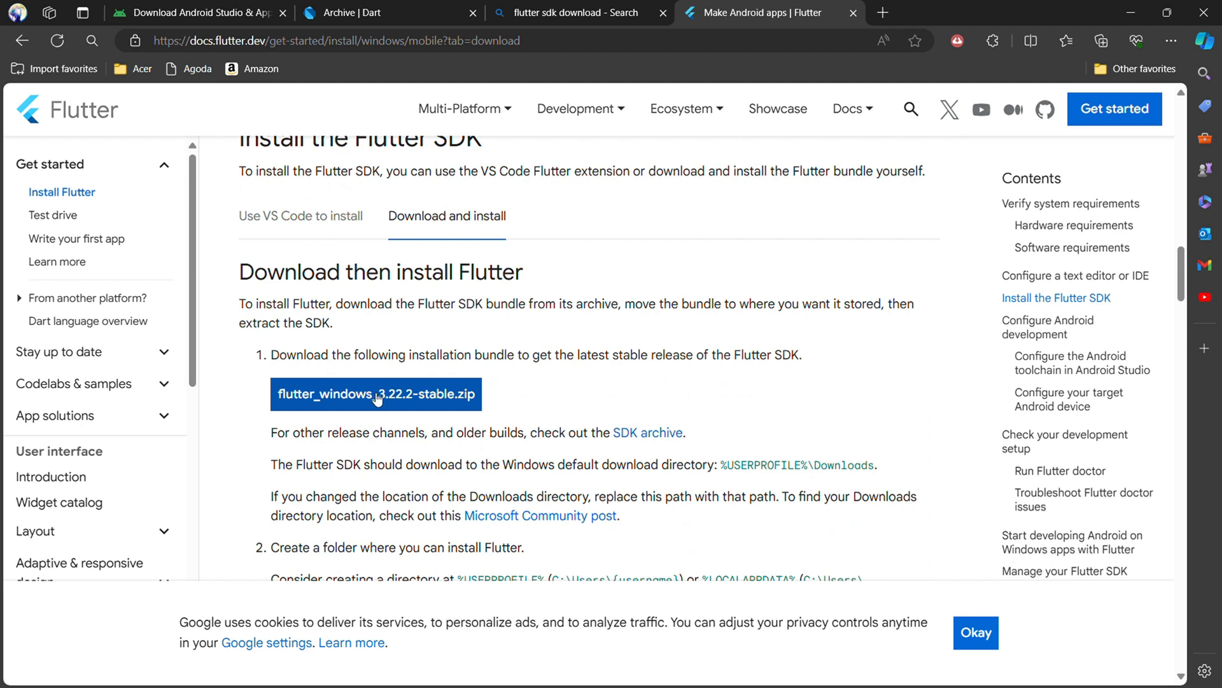
{"action": "left_click", "coordinate": [455, 398]}
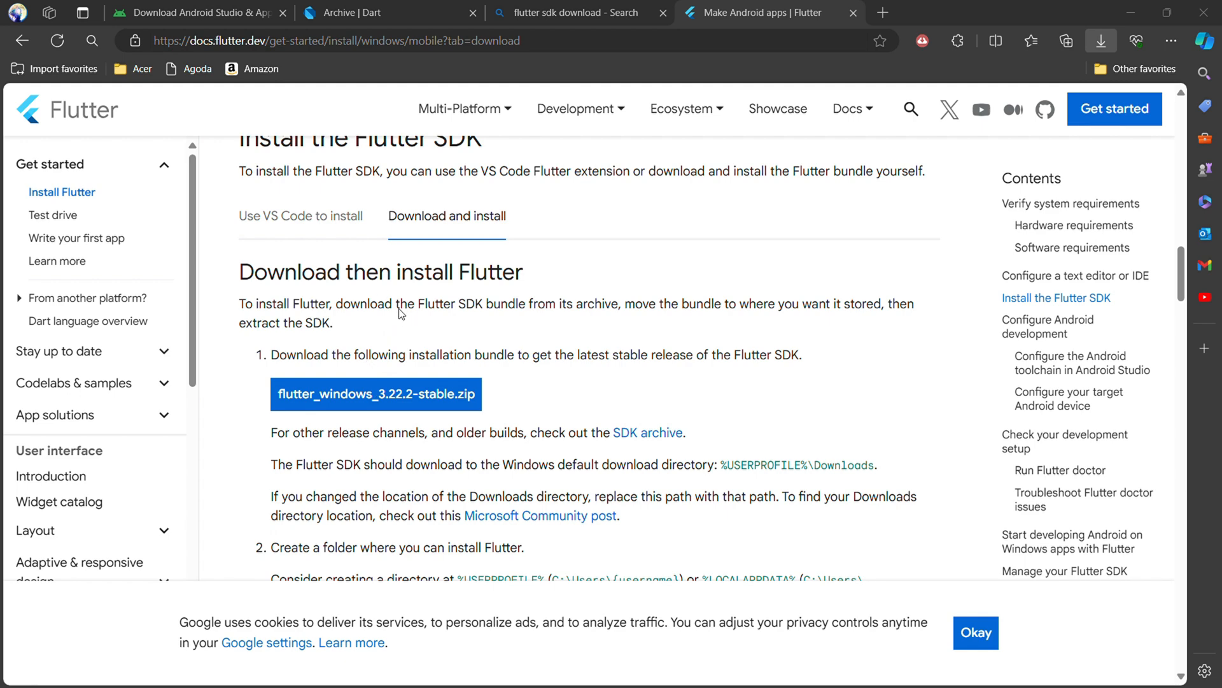
Search the web for "git download" in a new tab and open the Windows download from Git's Downloads page.
{"action": "left_click", "coordinate": [882, 12]}
{"action": "left_click", "coordinate": [357, 12]}
{"action": "left_click", "coordinate": [548, 12]}
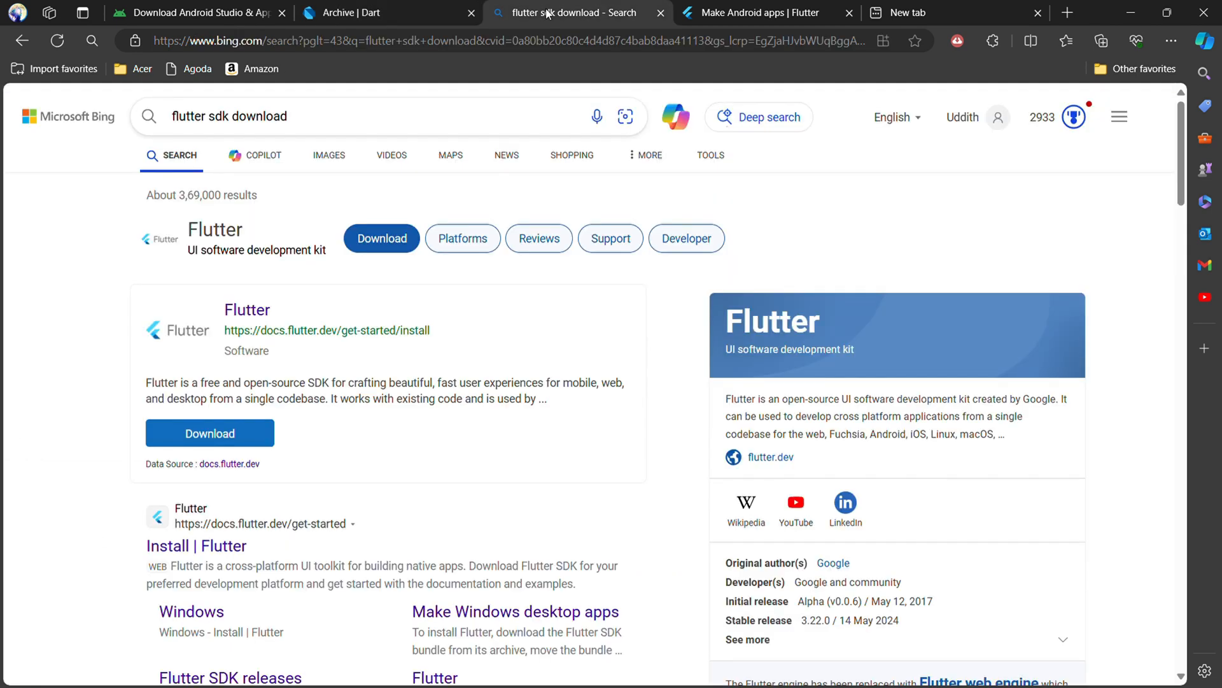
{"action": "left_click", "coordinate": [771, 20]}
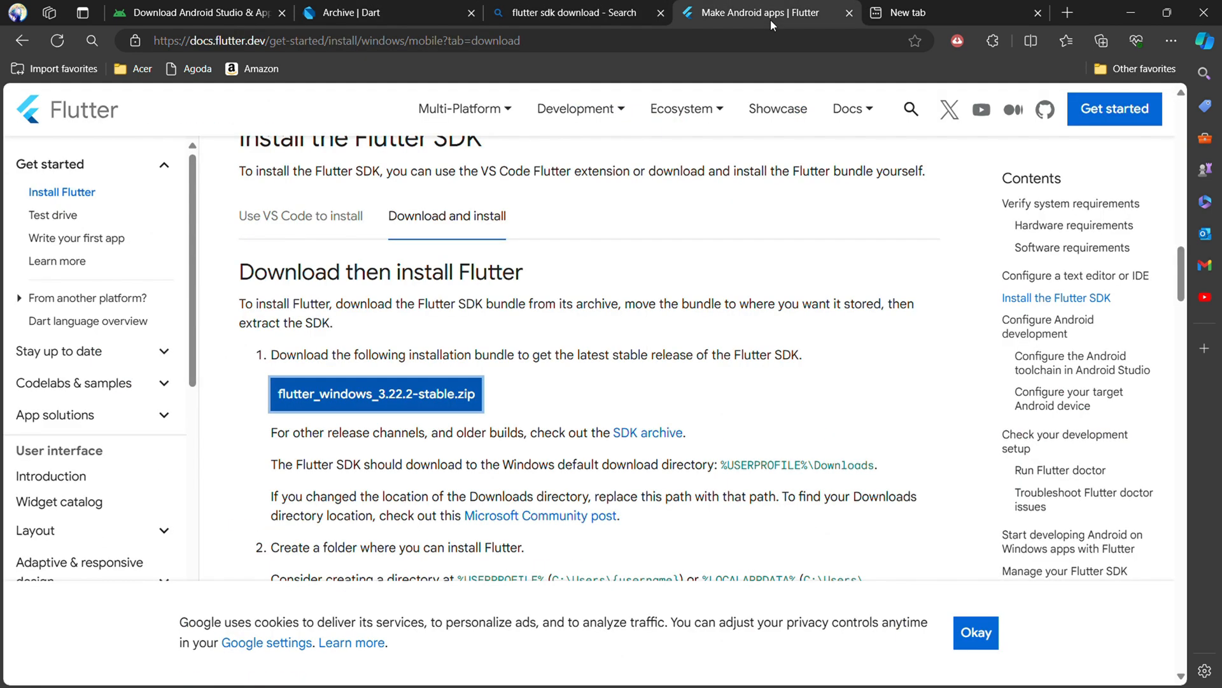
{"action": "left_click", "coordinate": [941, 7]}
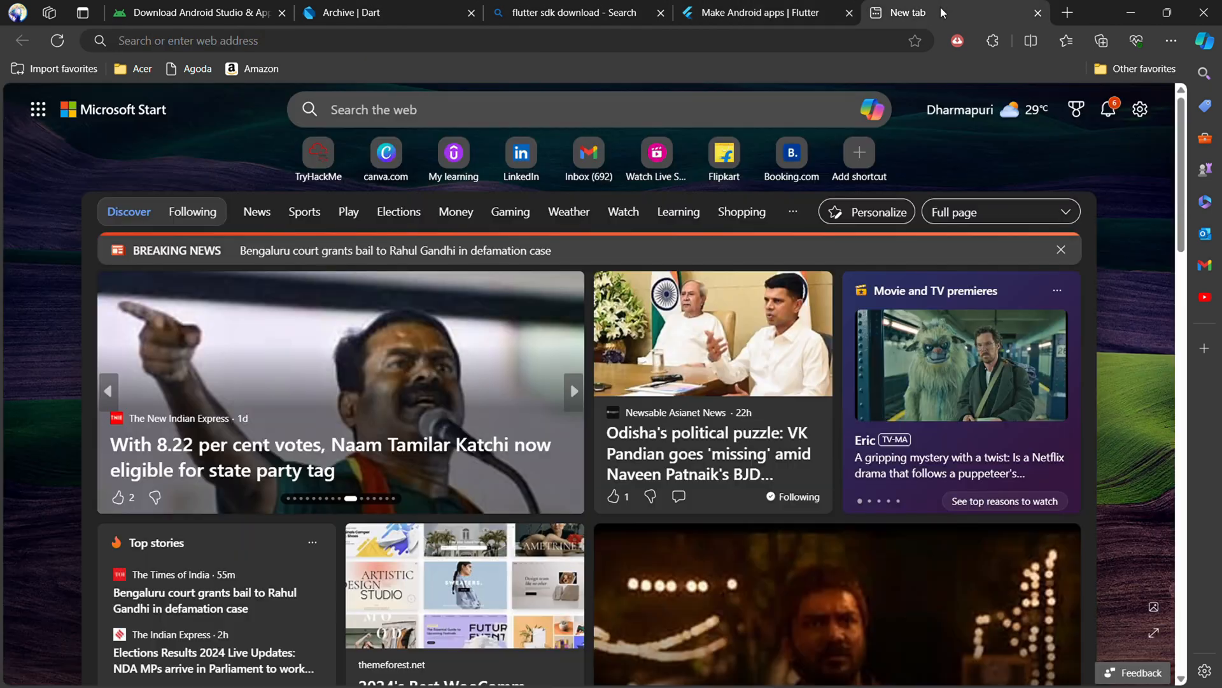
{"action": "left_click", "coordinate": [830, 40]}
{"action": "type", "text": "git"}
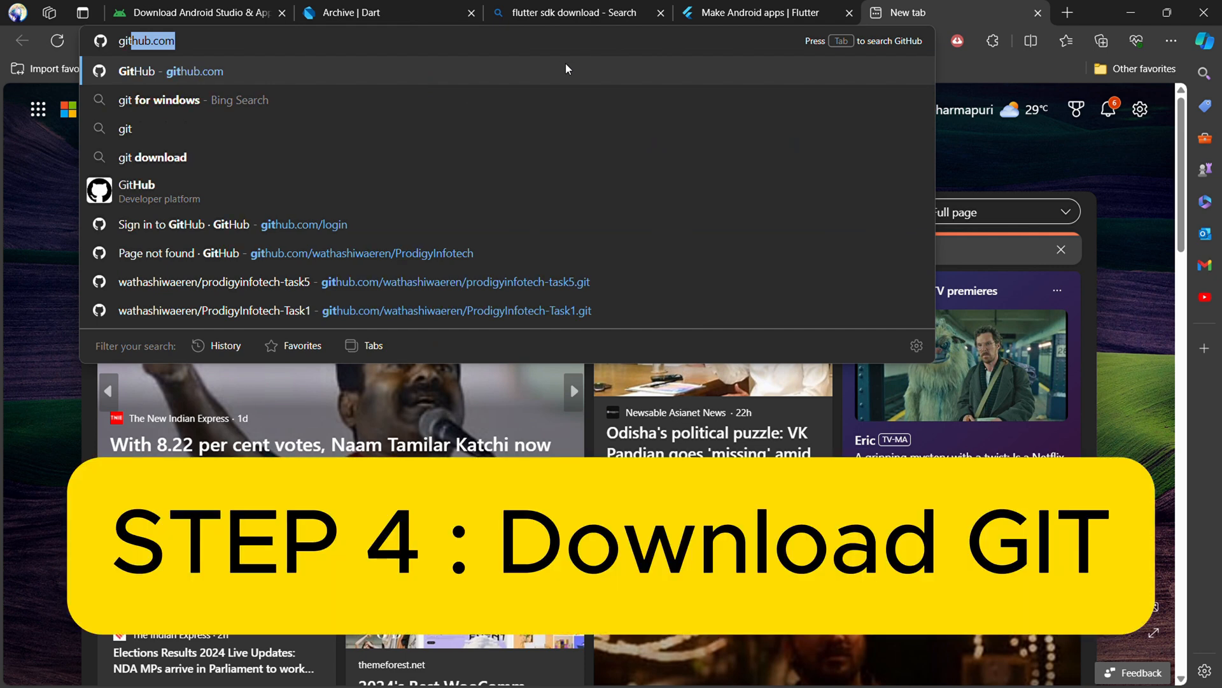
{"action": "left_click", "coordinate": [357, 152]}
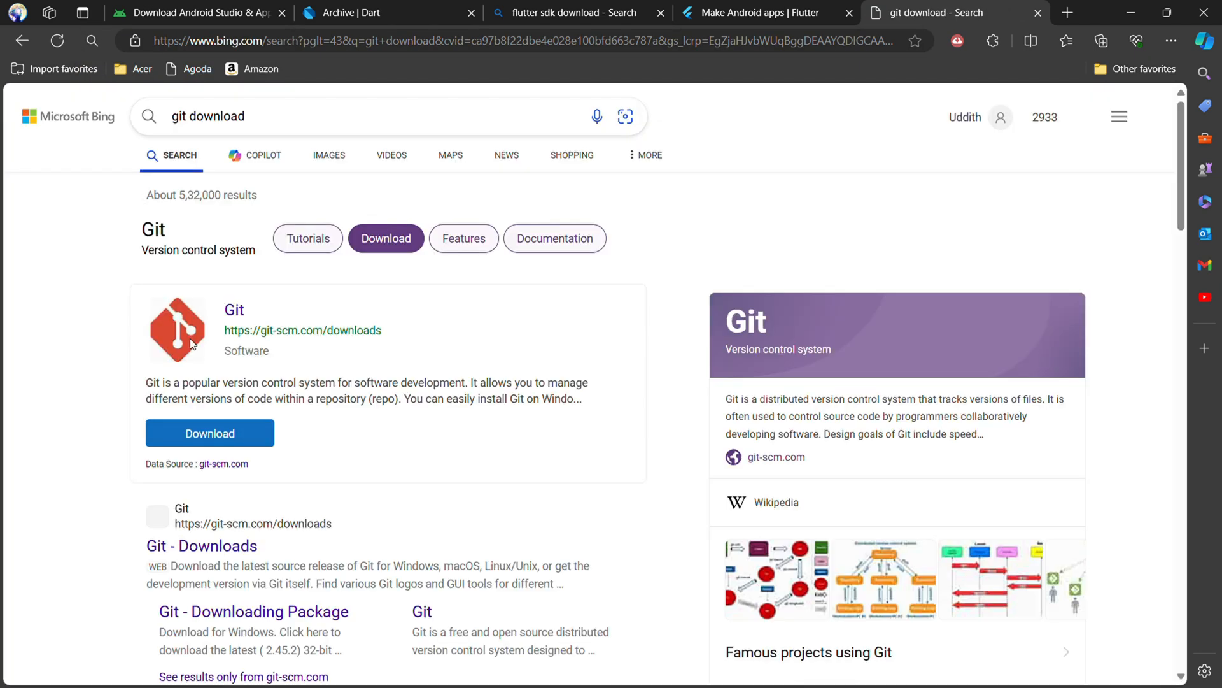
{"action": "left_click", "coordinate": [204, 546]}
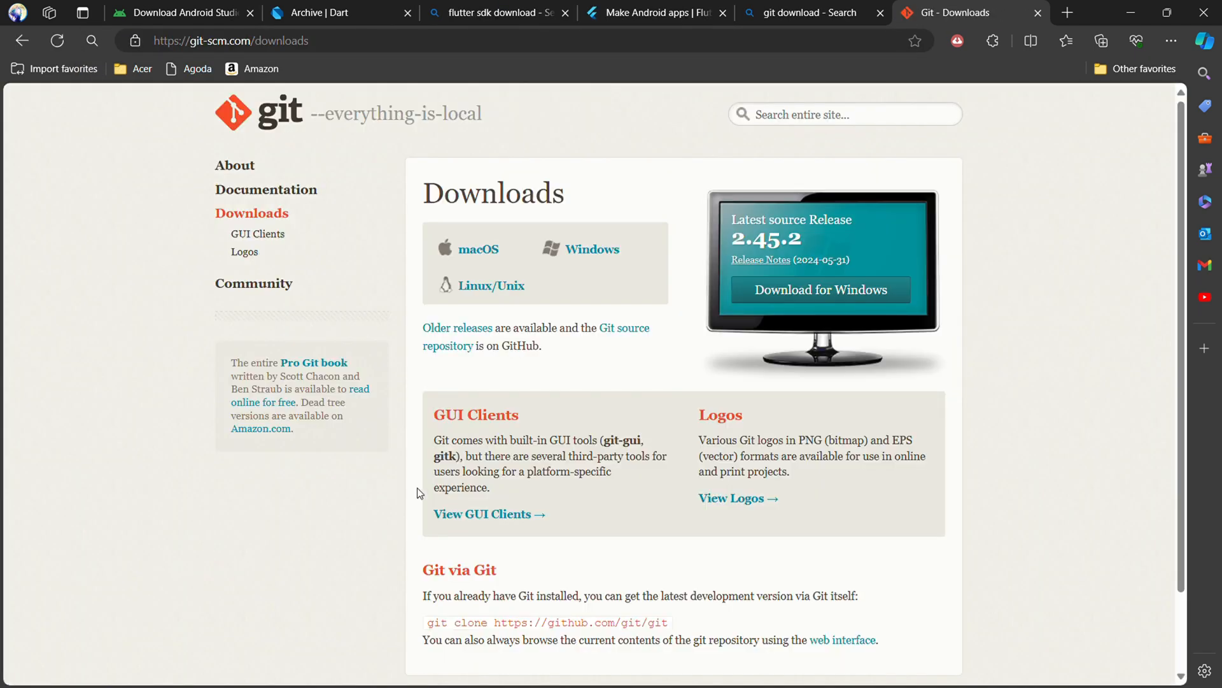
{"action": "left_click", "coordinate": [586, 250]}
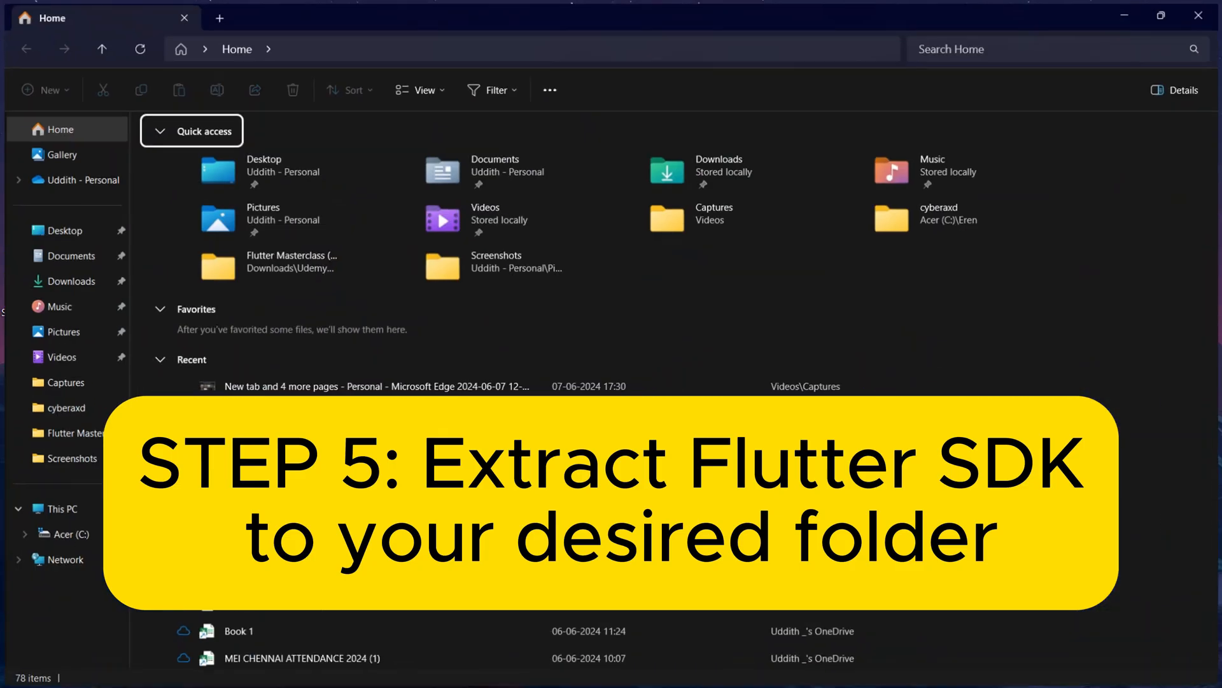
Move the flutter_windows_3.22.2-stable zip from Downloads into the C:\Eren\Flutter folder.
{"action": "left_click", "coordinate": [67, 279]}
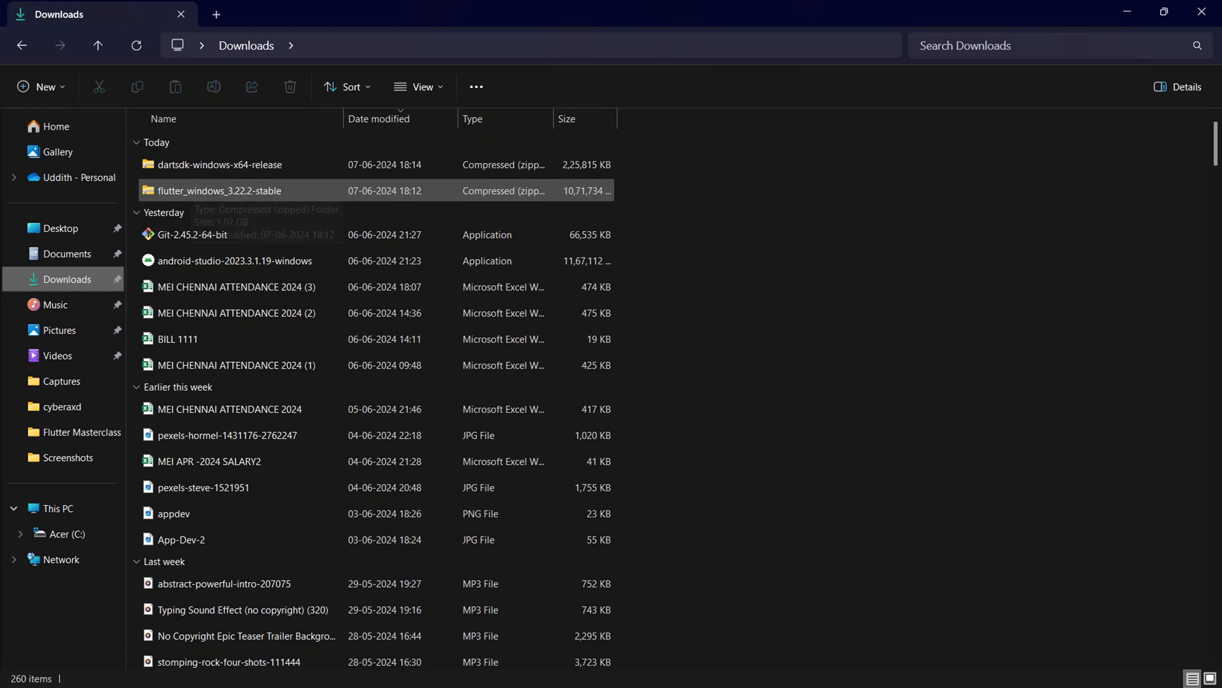
{"action": "left_click", "coordinate": [308, 191]}
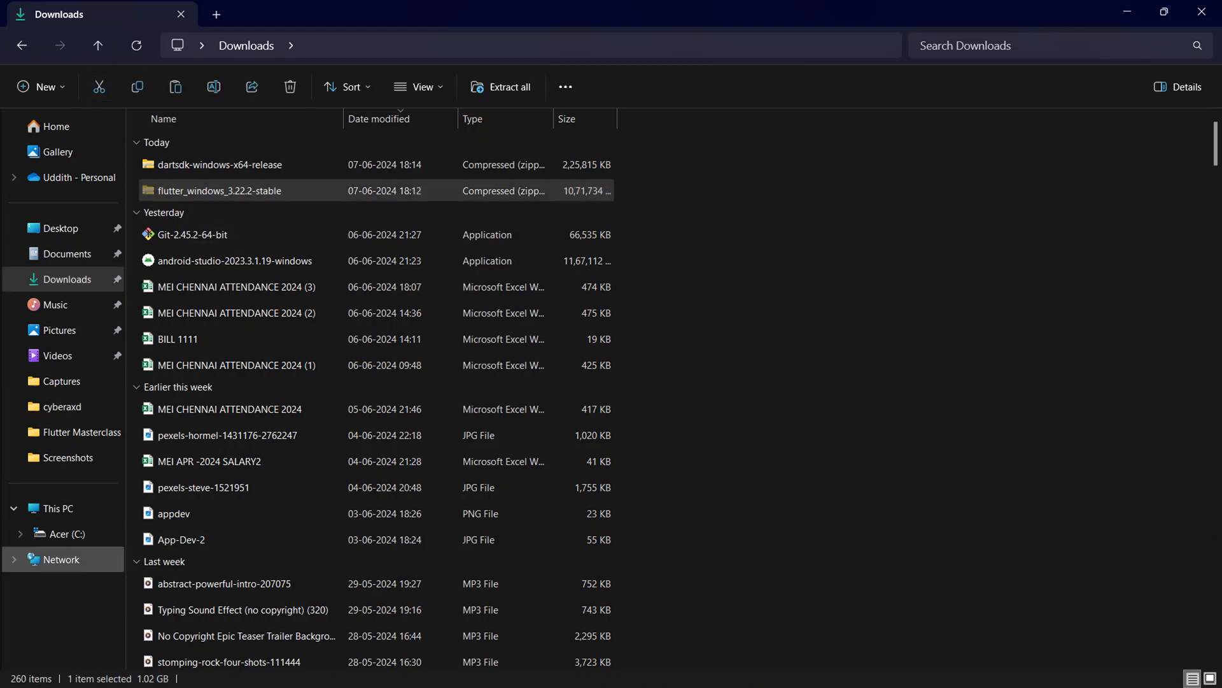
{"action": "left_click", "coordinate": [64, 534]}
{"action": "double_click", "coordinate": [167, 145]}
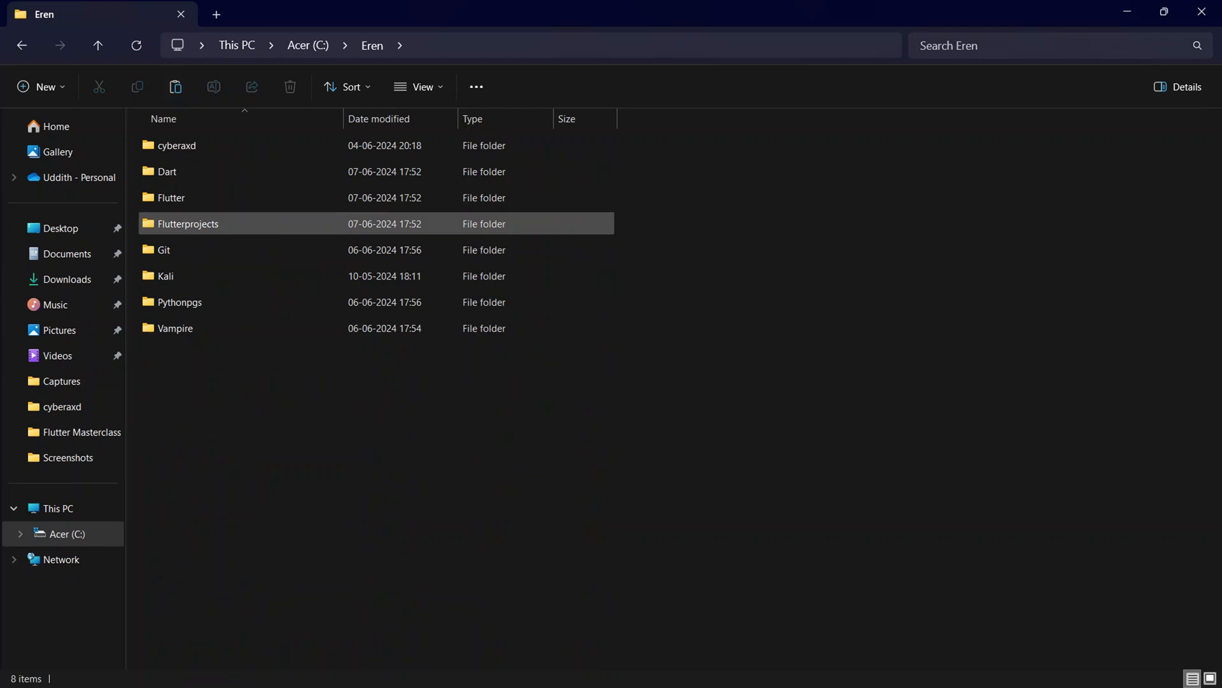
{"action": "double_click", "coordinate": [171, 198]}
{"action": "right_click", "coordinate": [214, 155]}
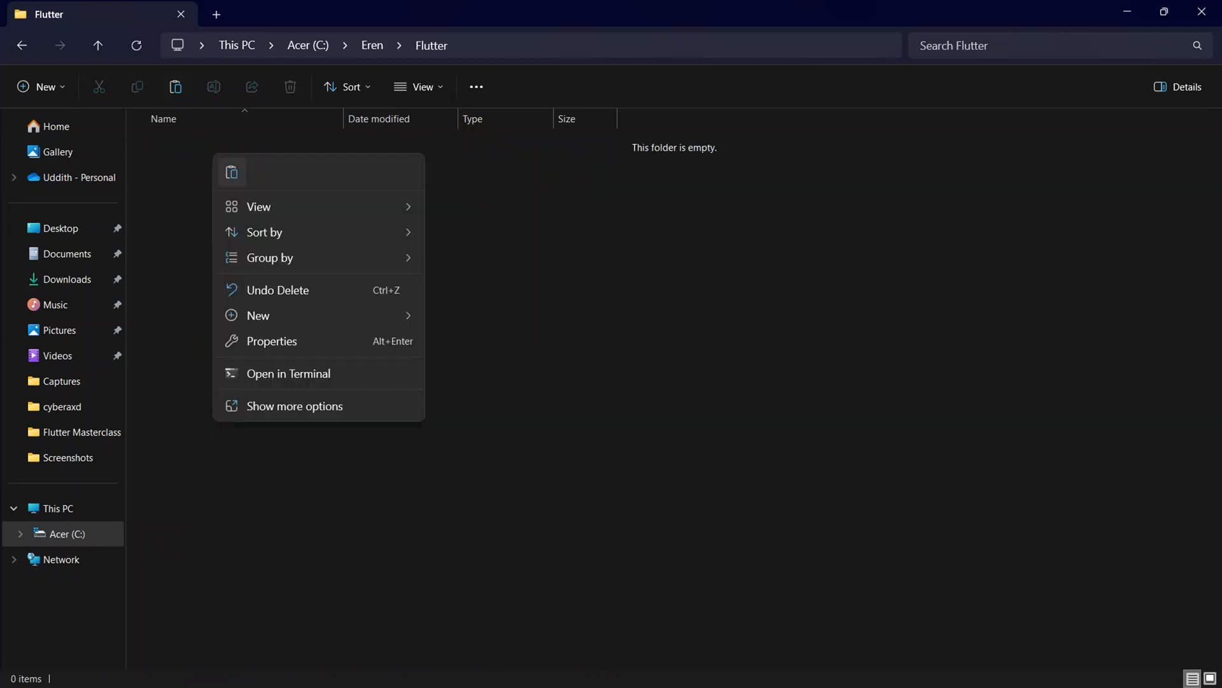
{"action": "left_click", "coordinate": [232, 172]}
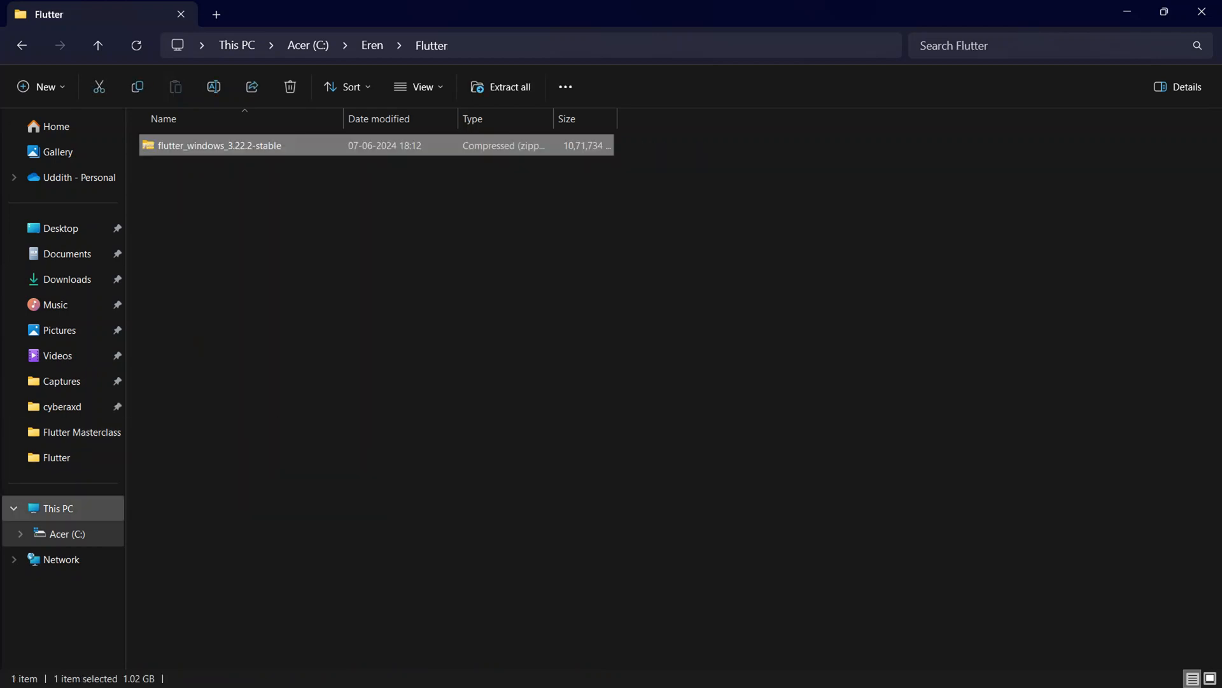
Extract the flutter_windows_3.22.2-stable zip to C:\Eren\Flutter\flutter_windows_3.22.2-stable.
{"action": "left_click", "coordinate": [250, 145]}
{"action": "right_click", "coordinate": [250, 142]}
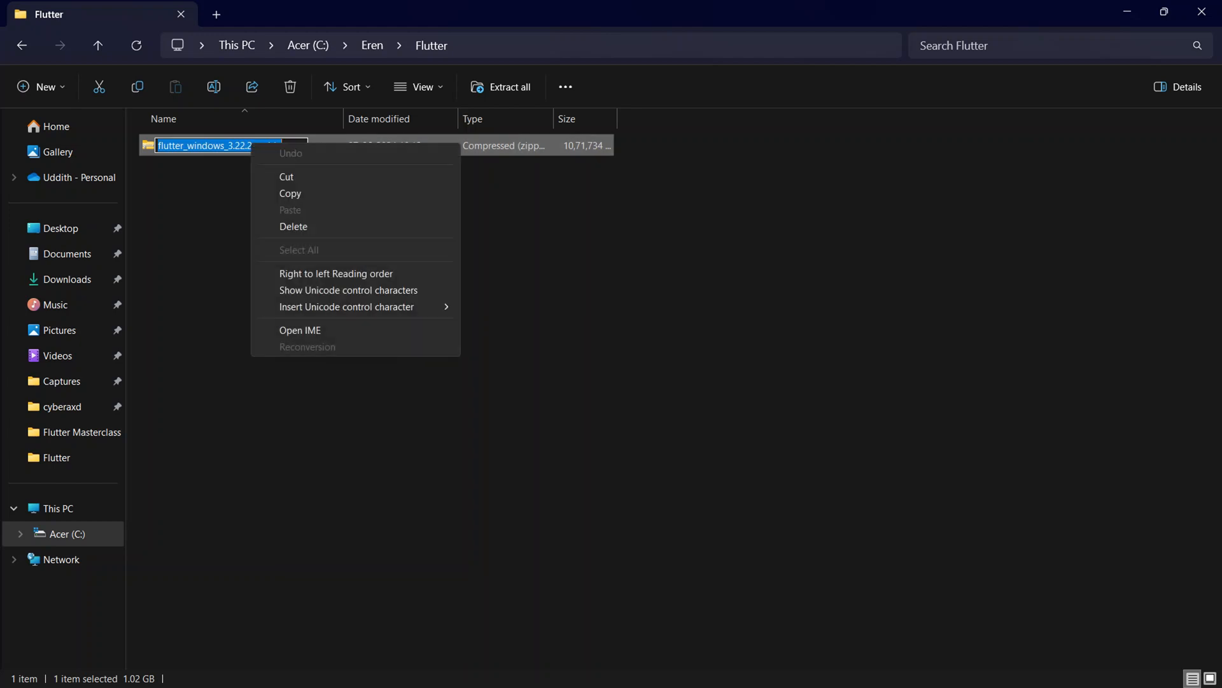
{"action": "left_click", "coordinate": [223, 210]}
{"action": "left_click", "coordinate": [239, 146]}
{"action": "right_click", "coordinate": [218, 146]}
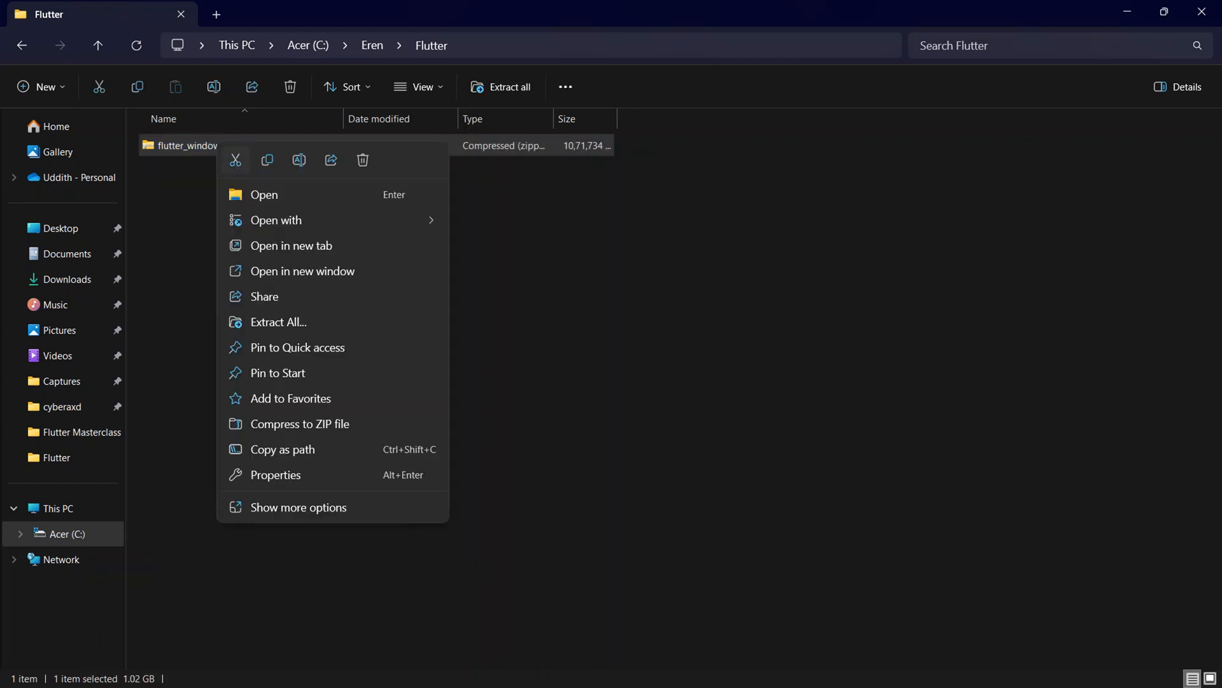
{"action": "left_click", "coordinate": [279, 321]}
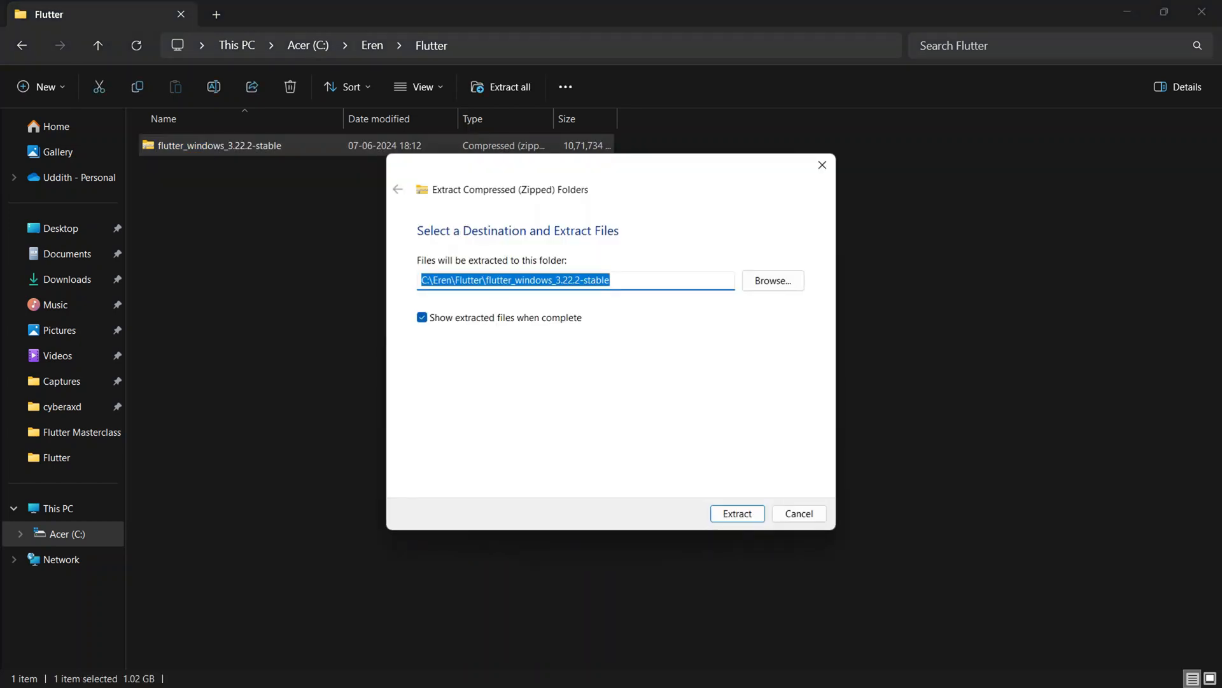
{"action": "left_click", "coordinate": [738, 514]}
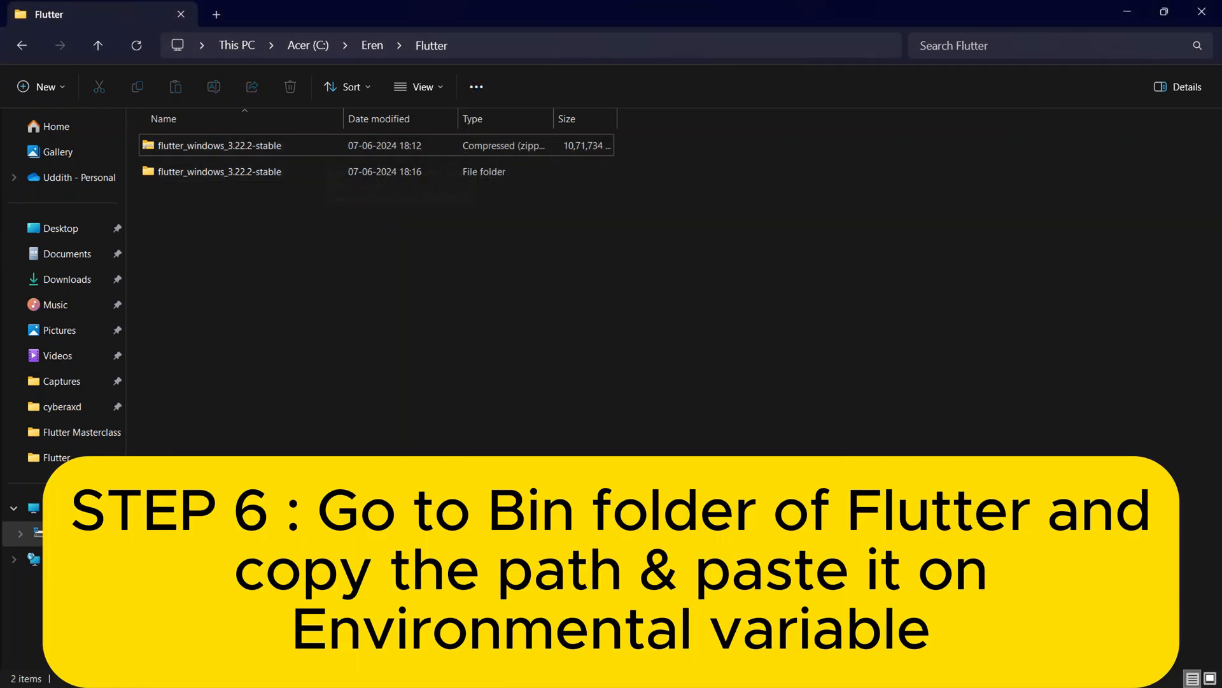
Open the bin folder inside the extracted flutter folder and select its full path for copying.
{"action": "double_click", "coordinate": [220, 171]}
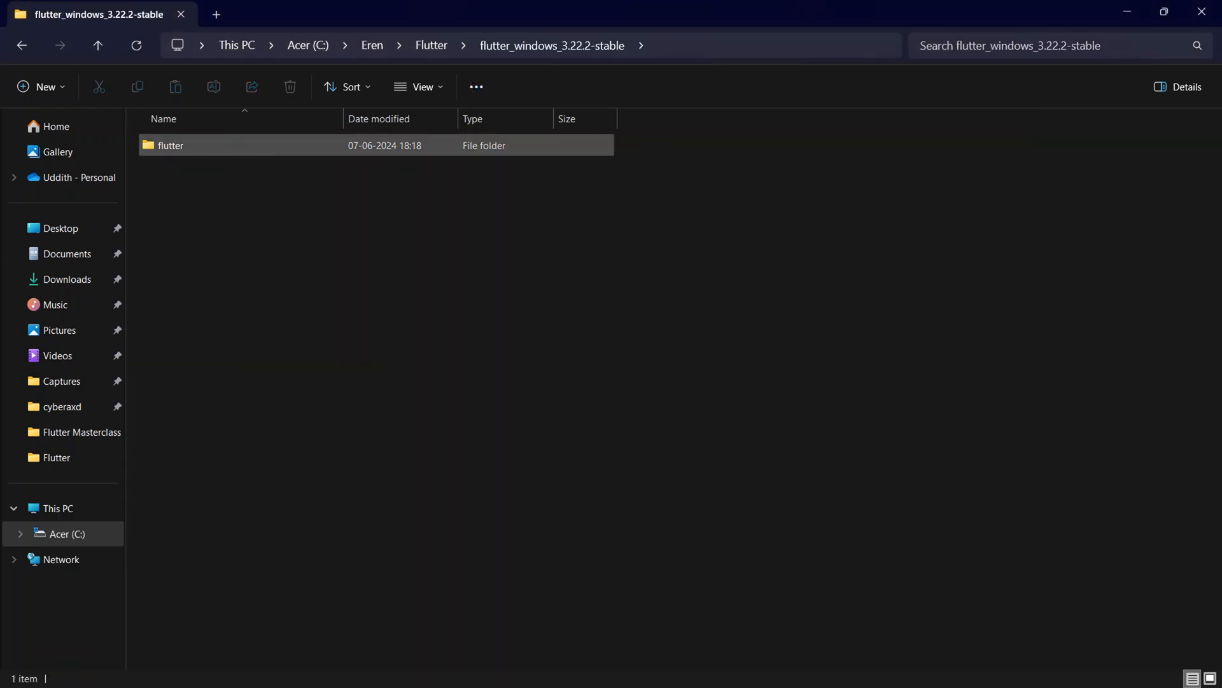
{"action": "double_click", "coordinate": [185, 145]}
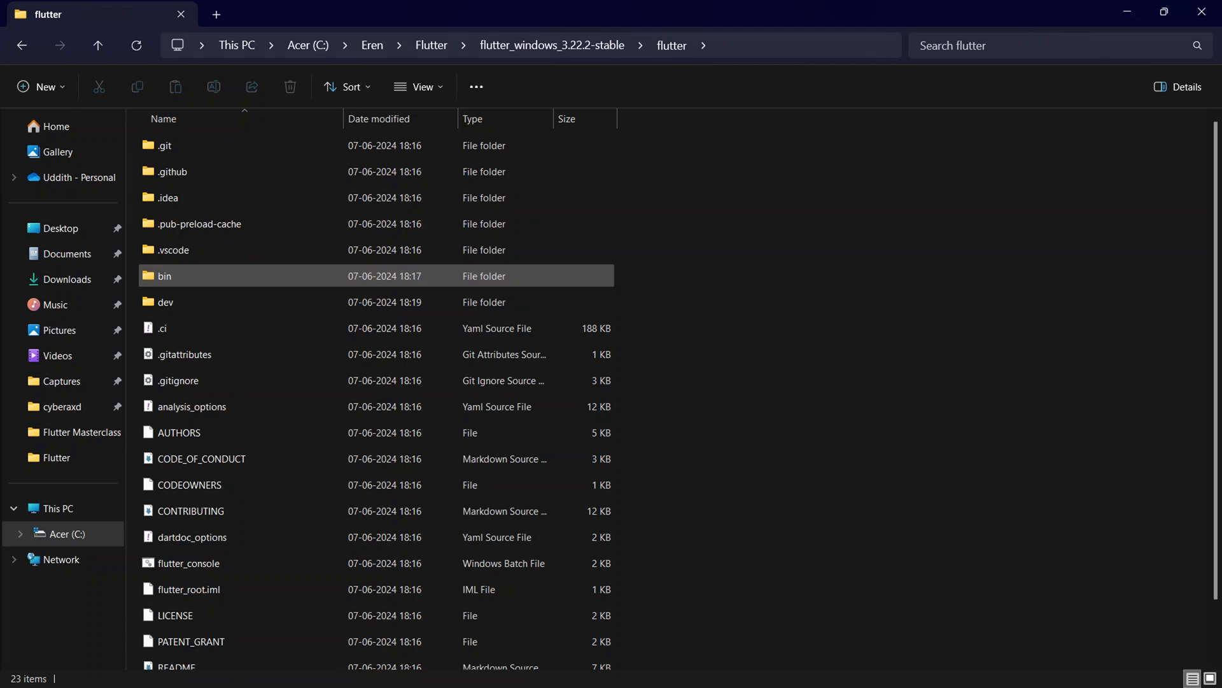
{"action": "double_click", "coordinate": [167, 275]}
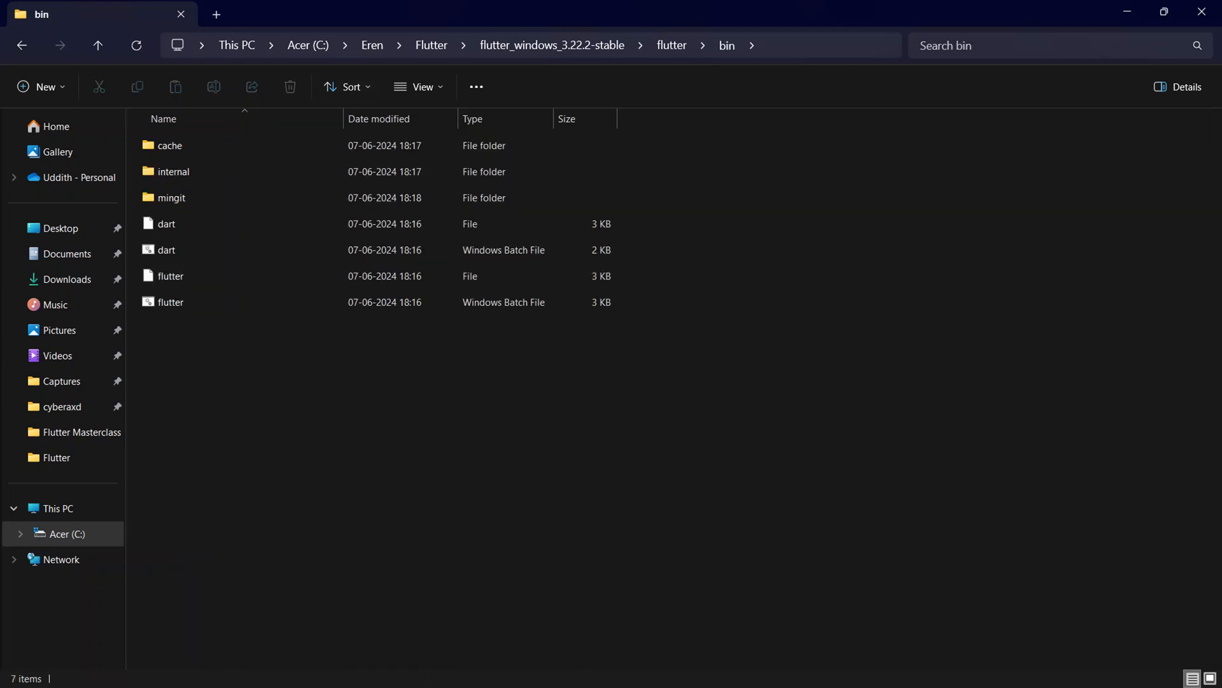
{"action": "left_click", "coordinate": [827, 45]}
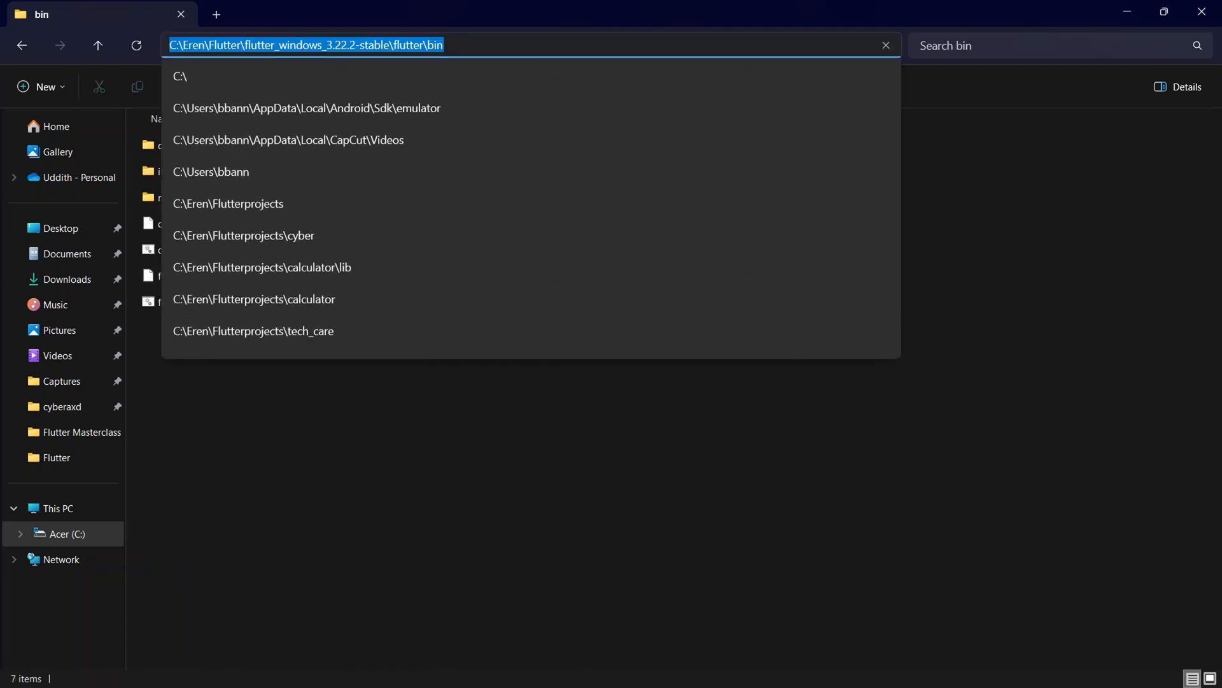
{"action": "left_click", "coordinate": [507, 668]}
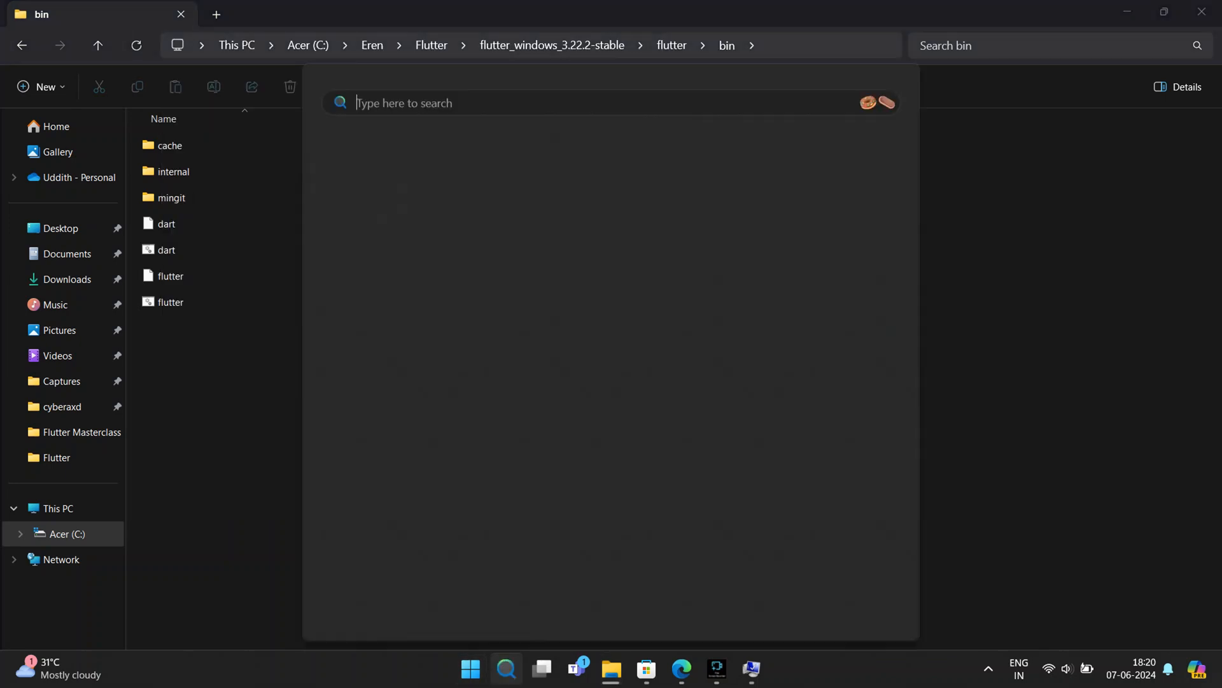
{"action": "left_click", "coordinate": [450, 204]}
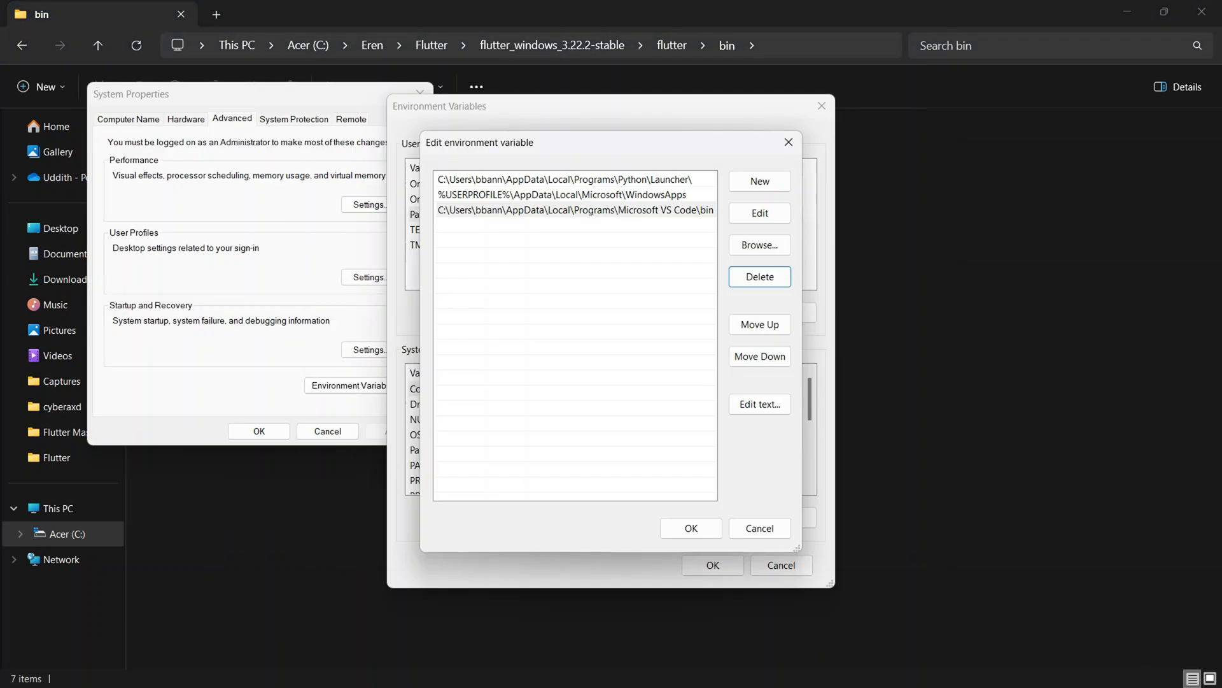
{"action": "left_click", "coordinate": [826, 45]}
{"action": "key", "text": "ctrl+c"}
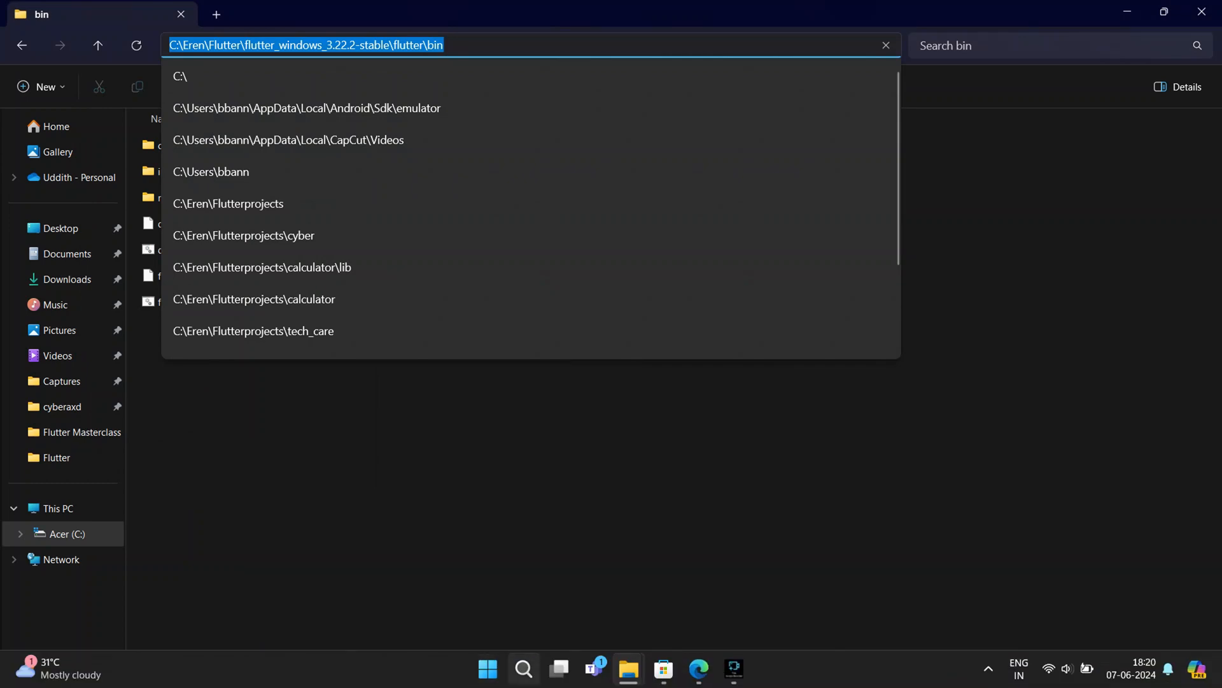
Add C:\Eren\Flutter\flutter_windows_3.22.2-stable\flutter\bin as a new entry in the user Path environment variable.
{"action": "left_click", "coordinate": [524, 669]}
{"action": "type", "text": "envi"}
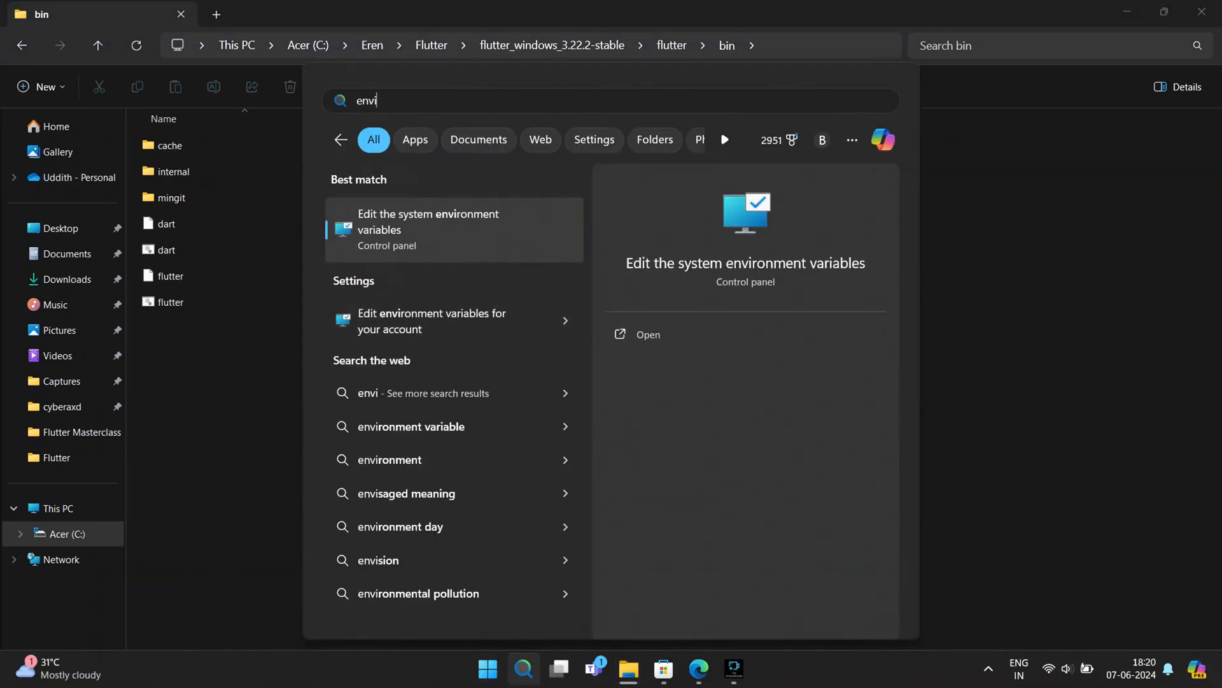
{"action": "key", "text": "Return"}
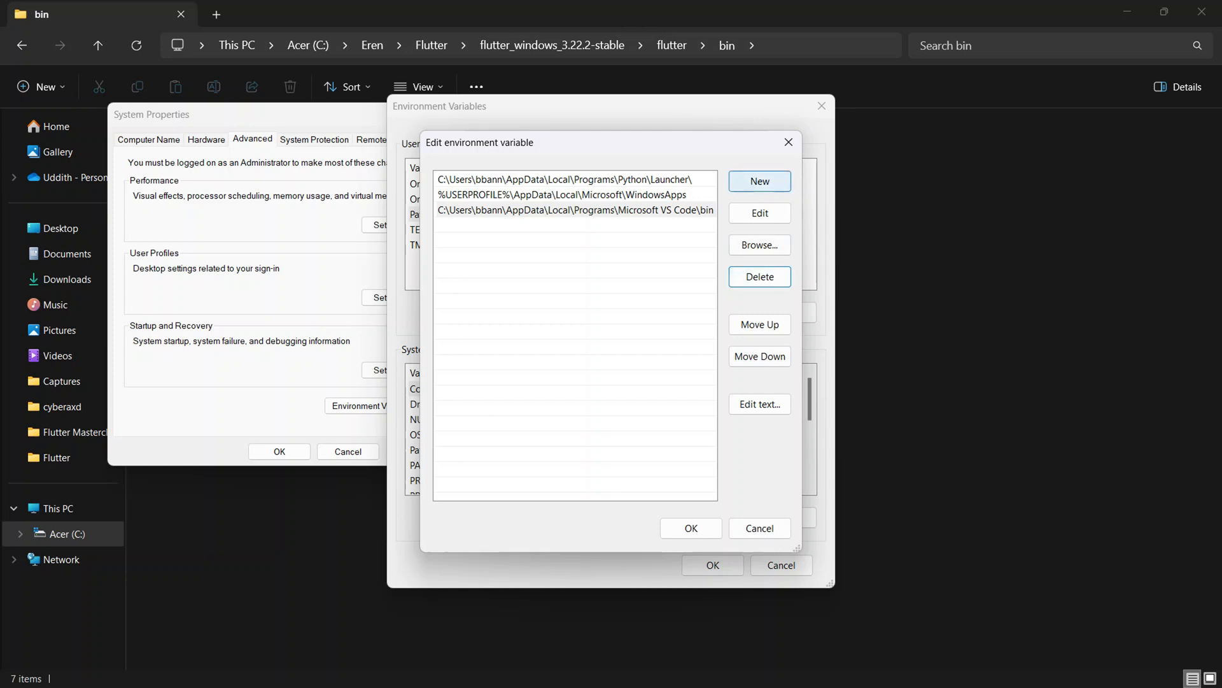
{"action": "left_click", "coordinate": [760, 180]}
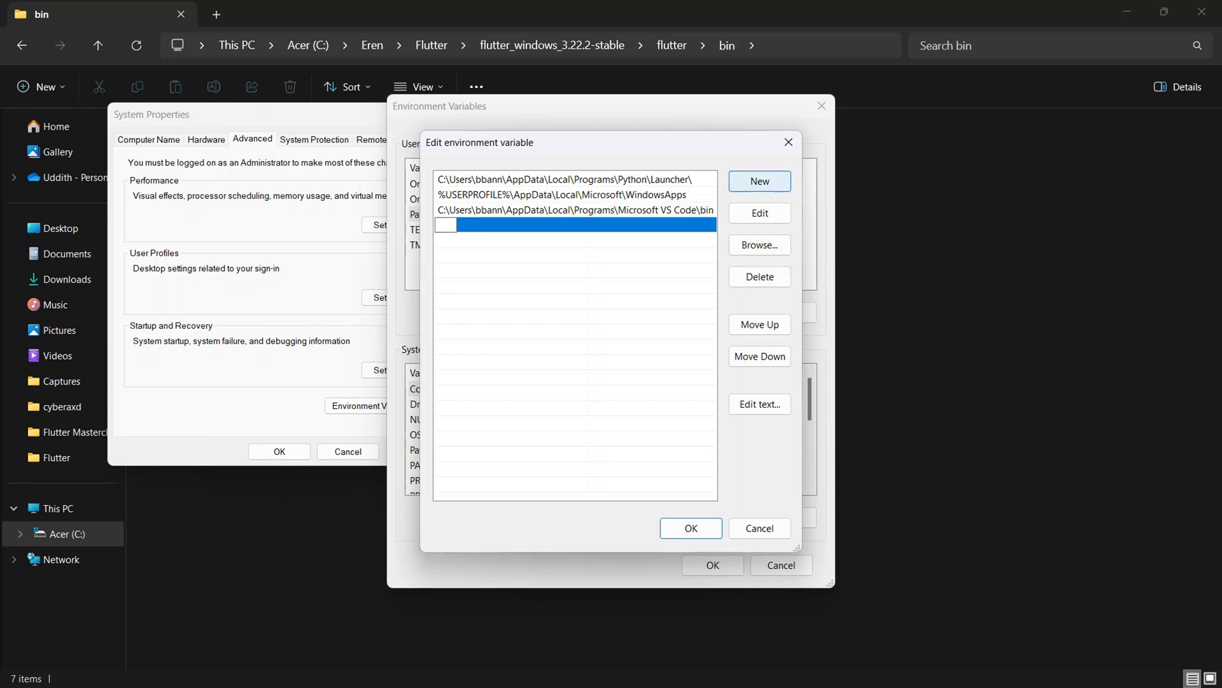
{"action": "key", "text": "ctrl+v"}
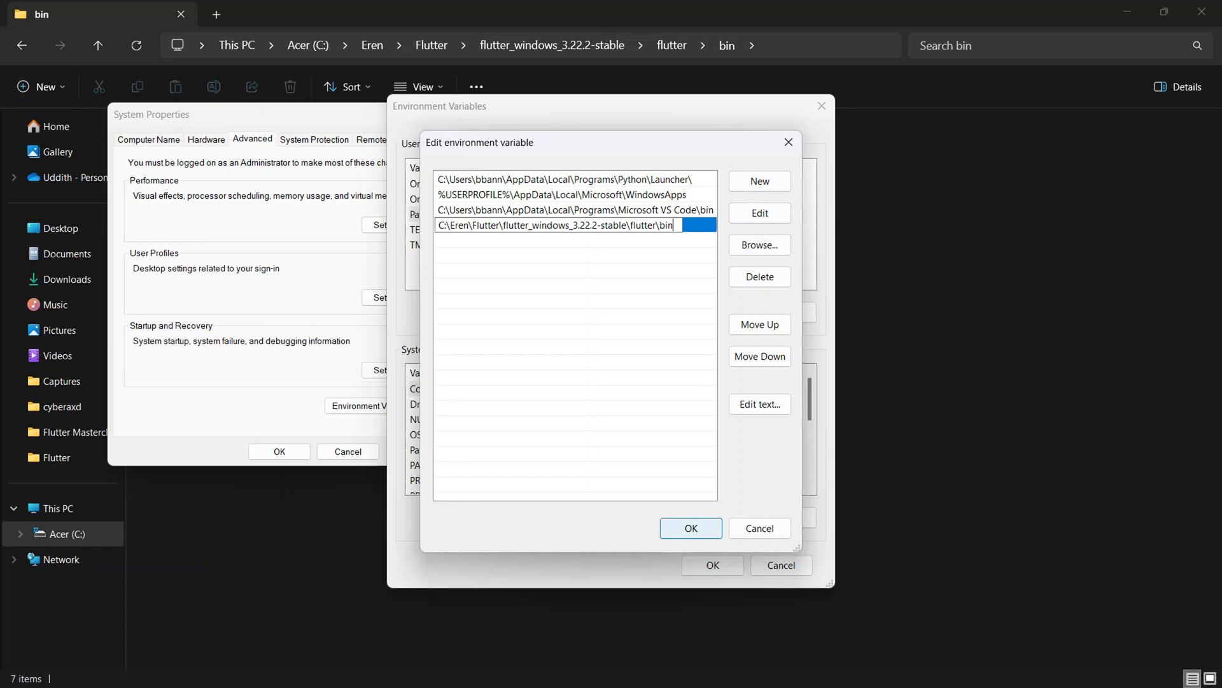
{"action": "left_click", "coordinate": [691, 527]}
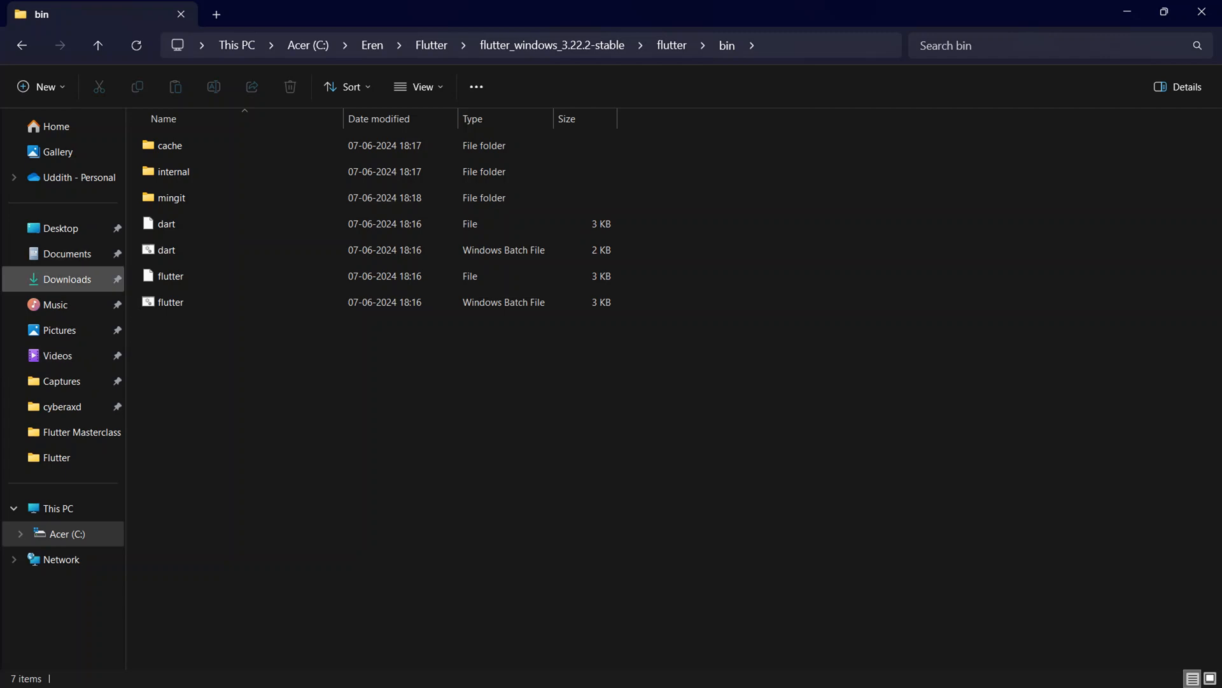
Move the dartsdk-windows-x64-release zip from Downloads into the C:\Eren\Dart folder.
{"action": "left_click", "coordinate": [67, 279]}
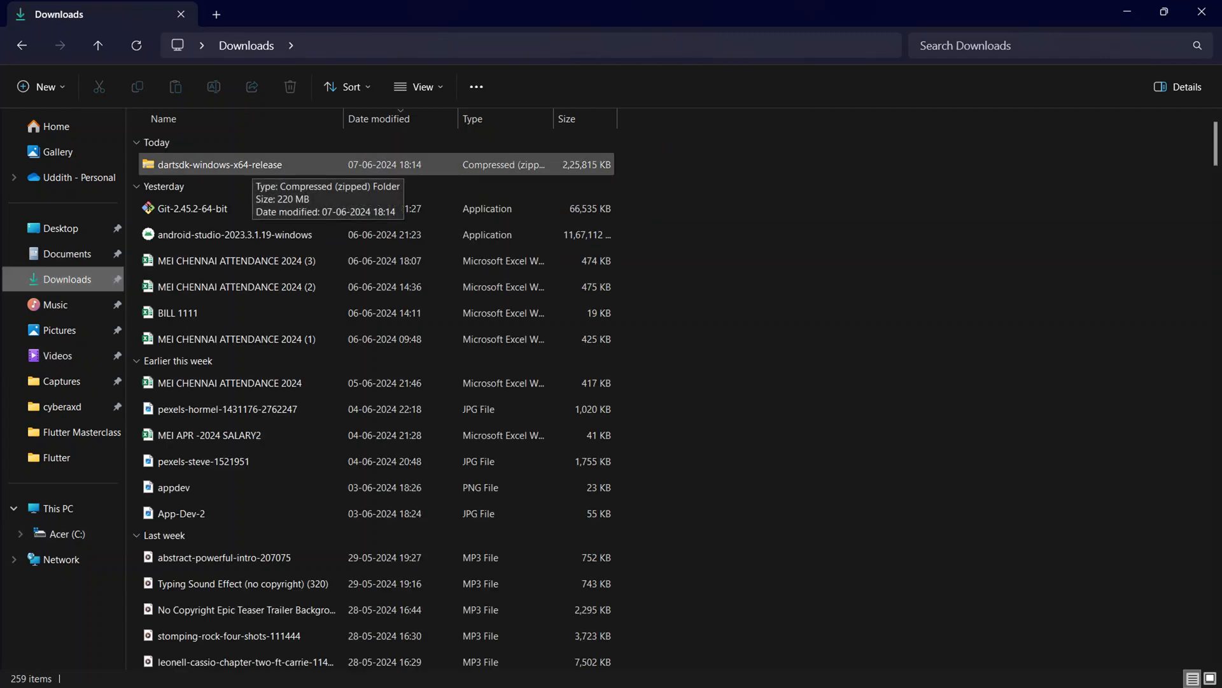
{"action": "left_click", "coordinate": [252, 165]}
{"action": "left_click", "coordinate": [99, 86]}
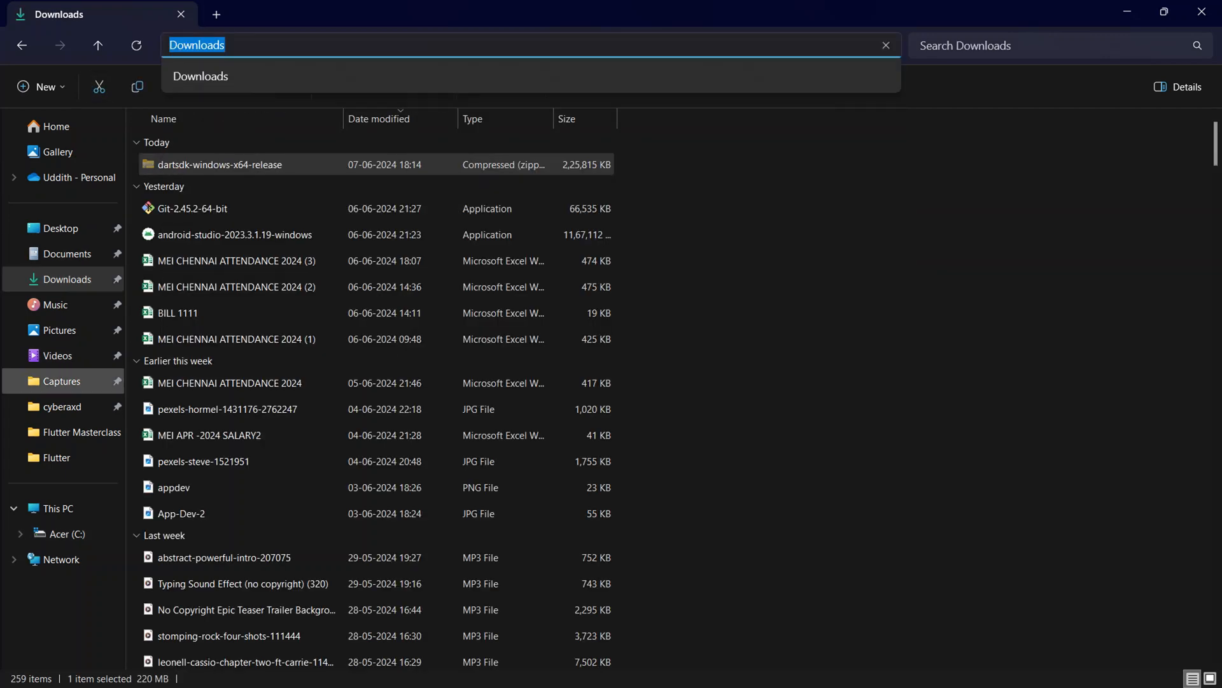
{"action": "left_click", "coordinate": [64, 534]}
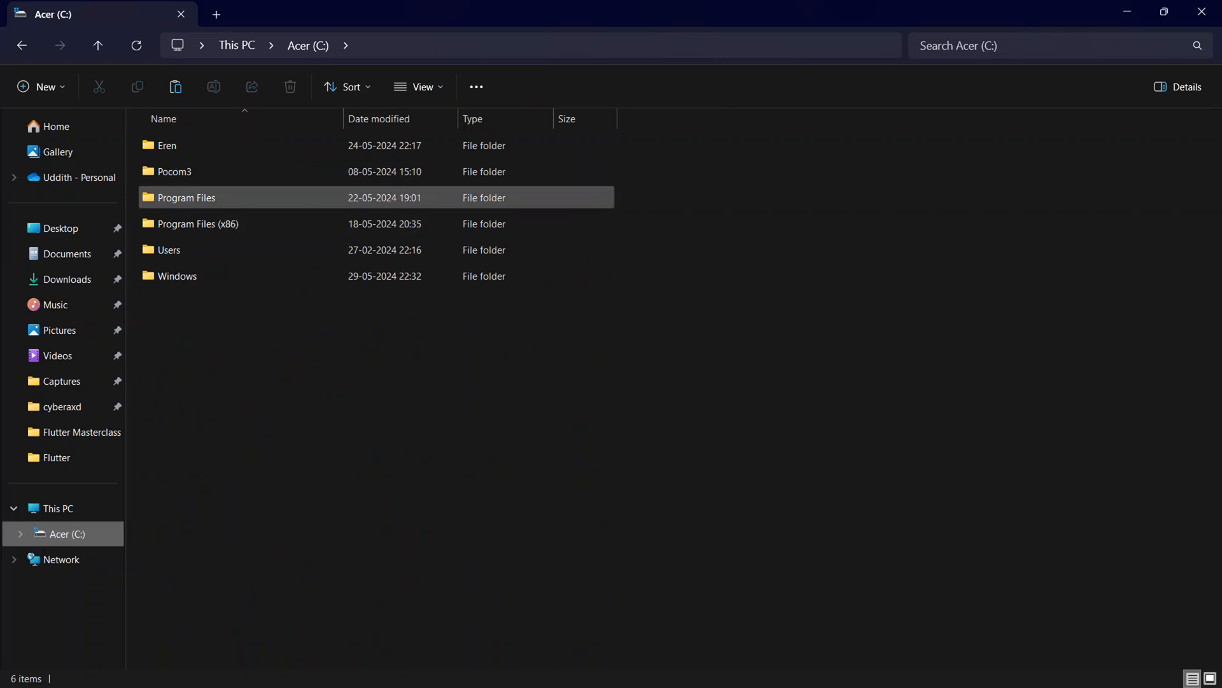
{"action": "double_click", "coordinate": [167, 146]}
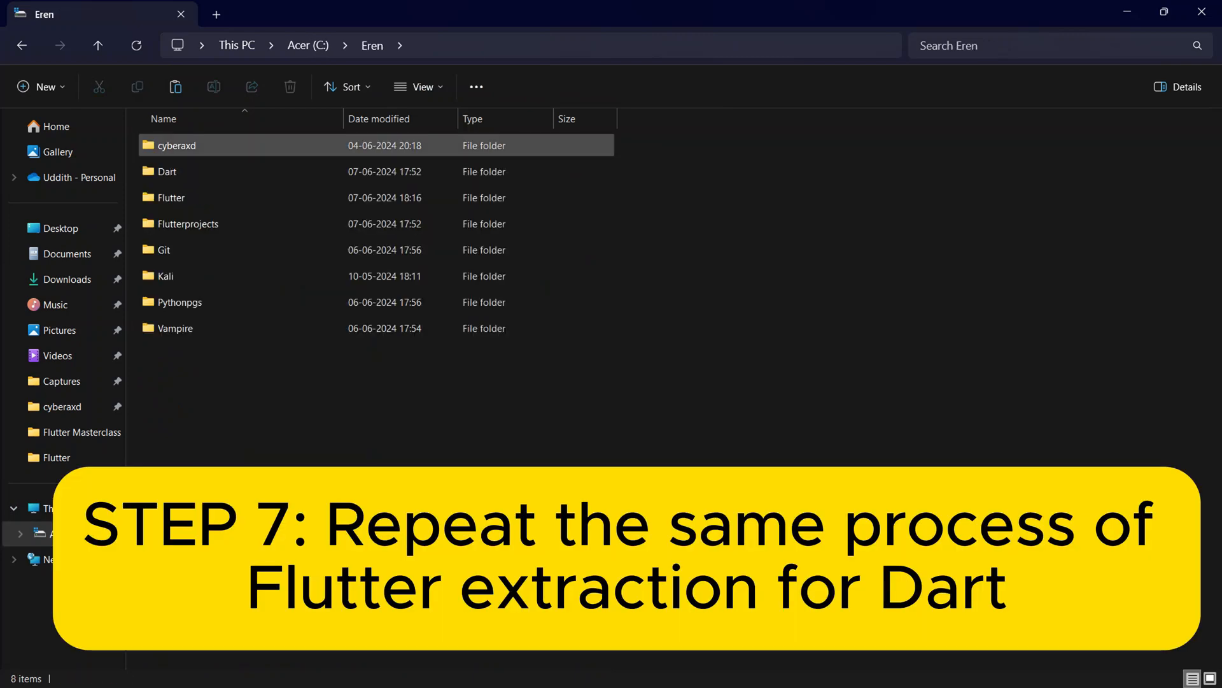
{"action": "double_click", "coordinate": [168, 172]}
{"action": "right_click", "coordinate": [200, 170]}
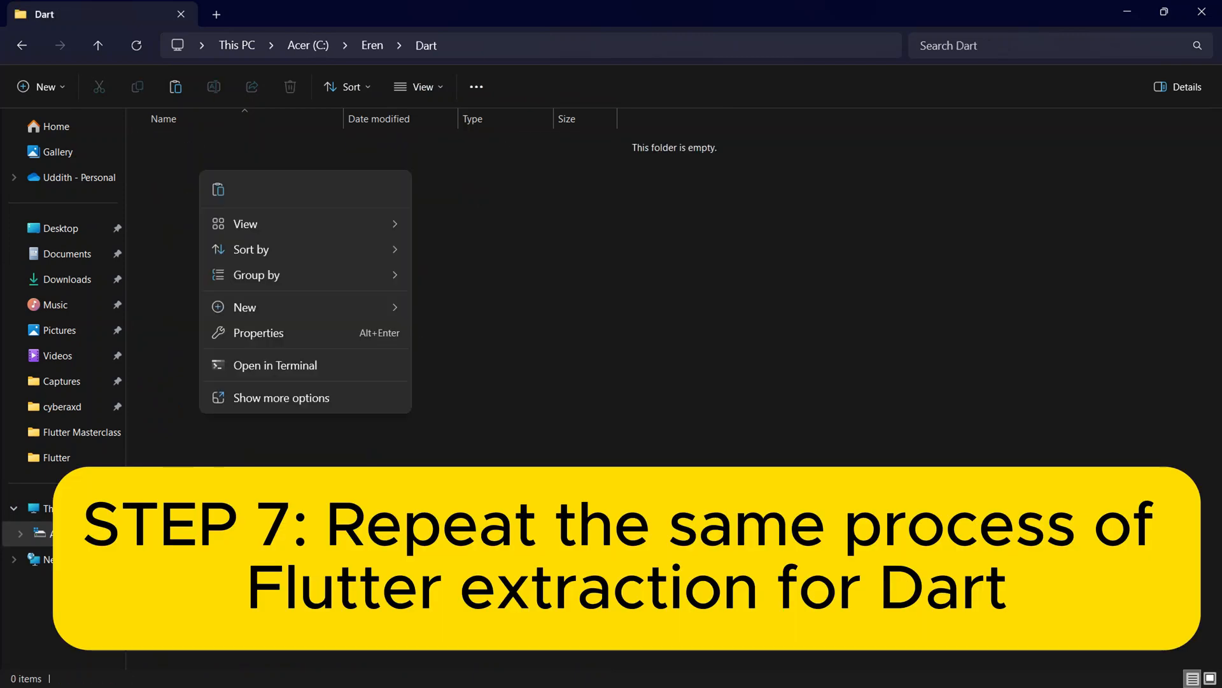
{"action": "left_click", "coordinate": [219, 189]}
{"action": "key", "text": "XF86AudioLowerVolume"}
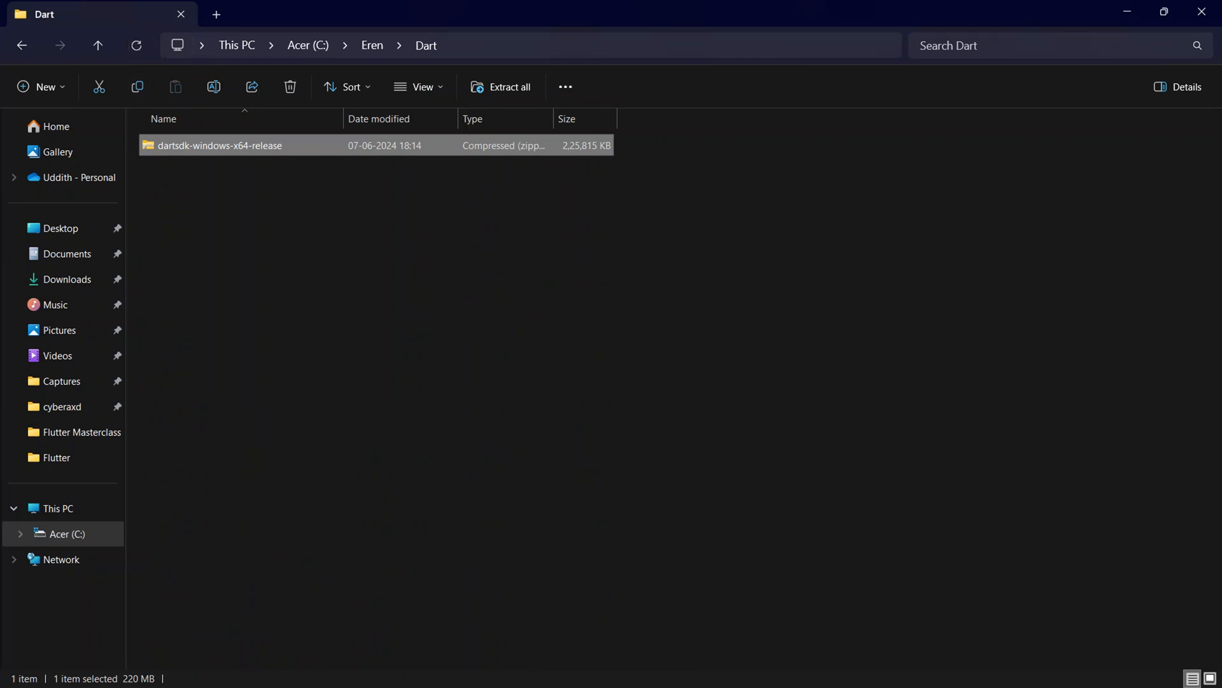
Extract the dartsdk-windows-x64-release zip to C:\Eren\Dart\dartsdk-windows-x64-release and close the extracted folder's window.
{"action": "left_click", "coordinate": [382, 287]}
{"action": "right_click", "coordinate": [200, 148]}
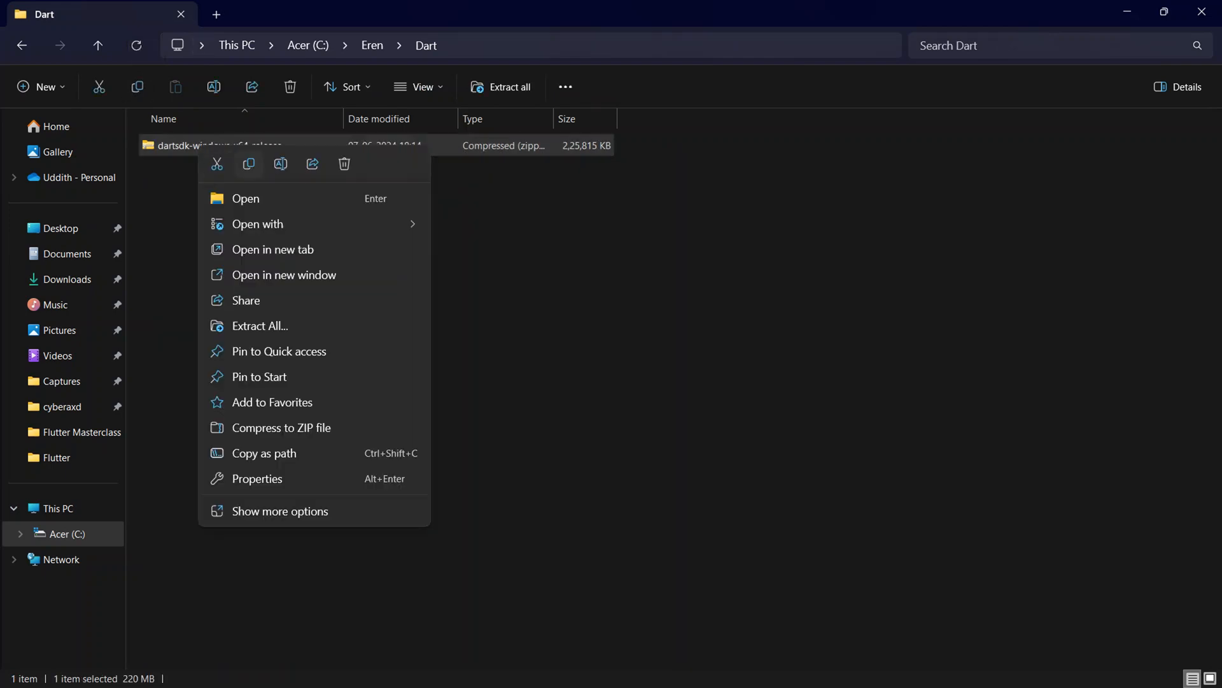
{"action": "left_click", "coordinate": [260, 325]}
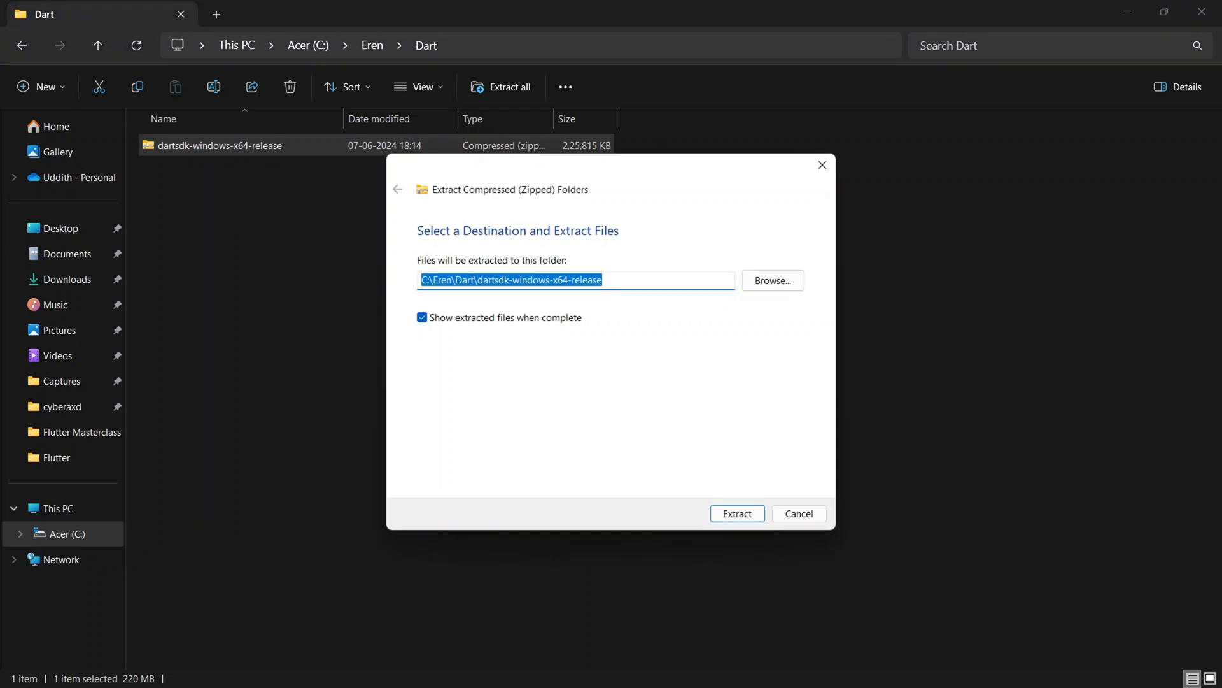
{"action": "key", "text": "Return"}
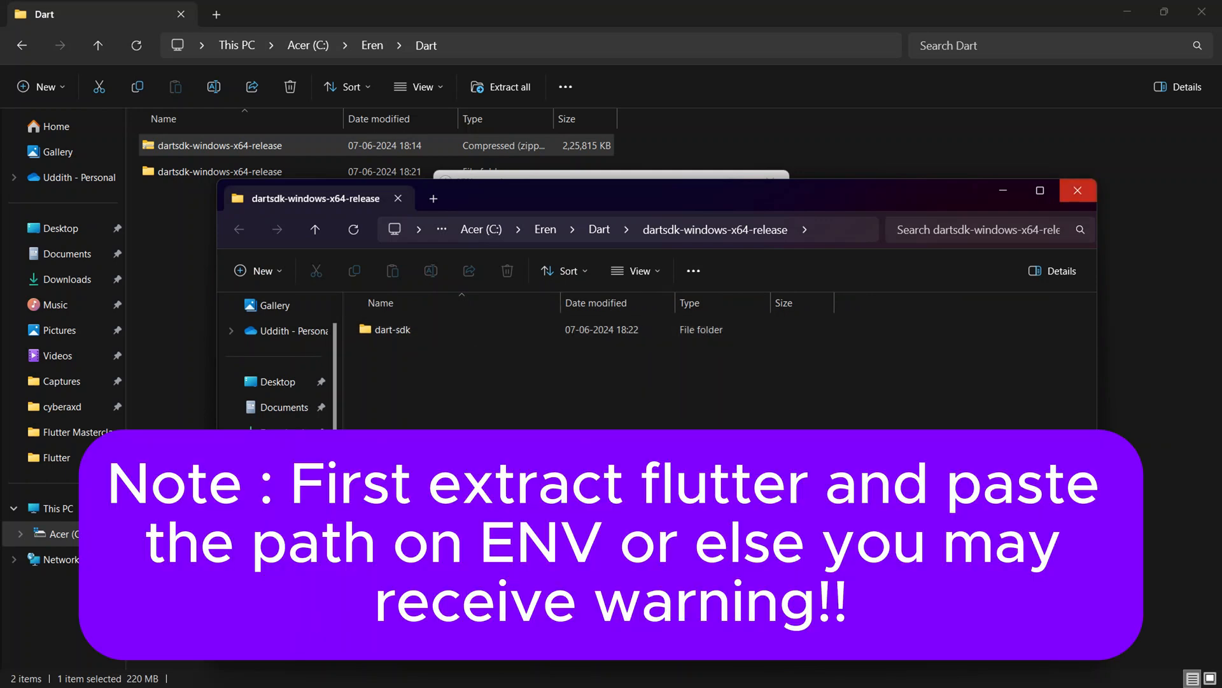
{"action": "left_click", "coordinate": [1077, 191]}
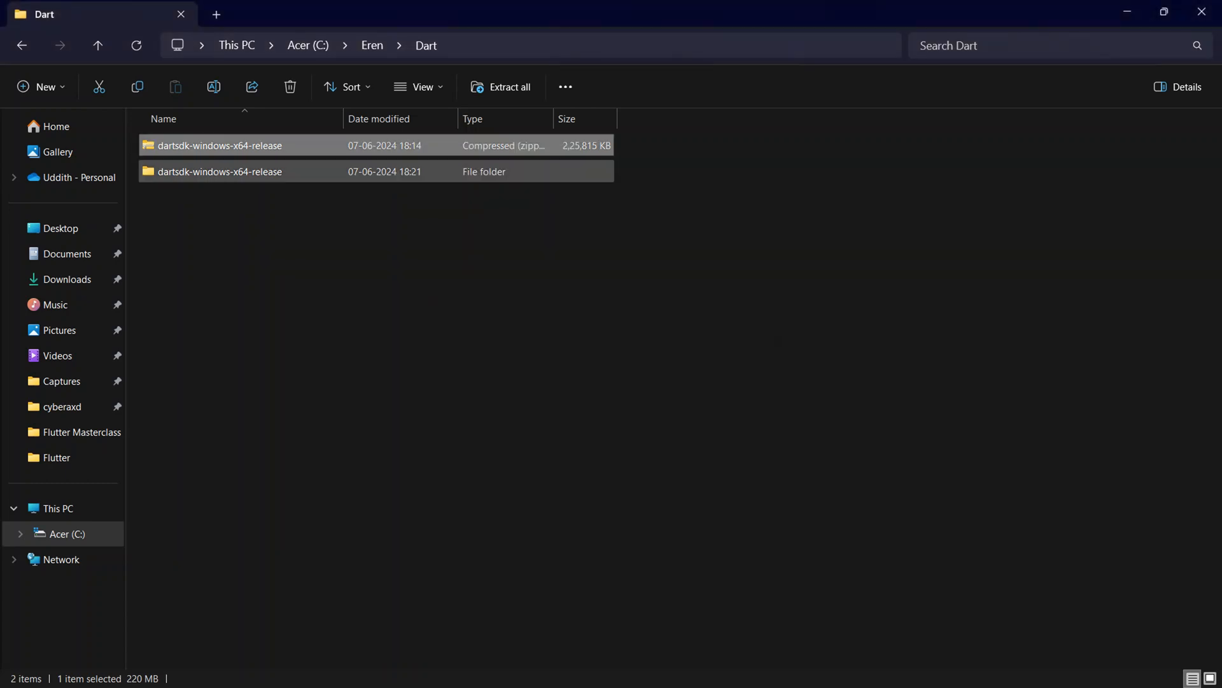
Open the bin folder inside the extracted dart-sdk folder and select its full path for copying.
{"action": "double_click", "coordinate": [254, 171]}
{"action": "double_click", "coordinate": [255, 146]}
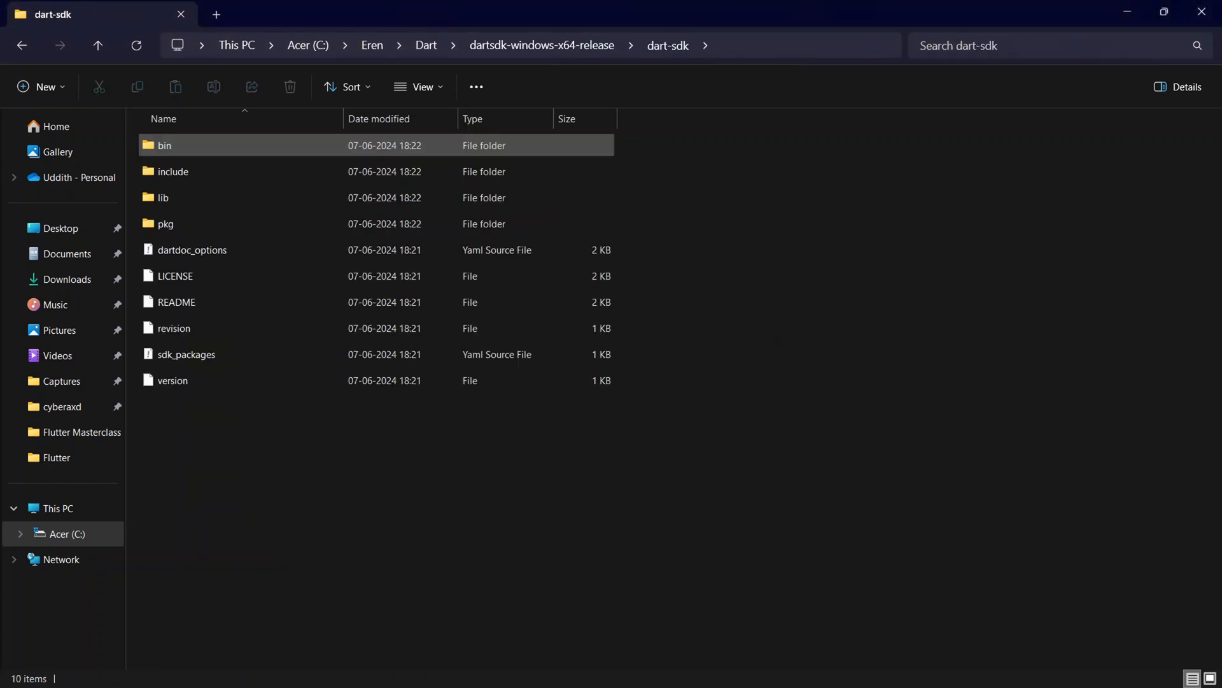
{"action": "double_click", "coordinate": [254, 146]}
{"action": "key", "text": "ctrl+l"}
{"action": "key", "text": "ctrl+c"}
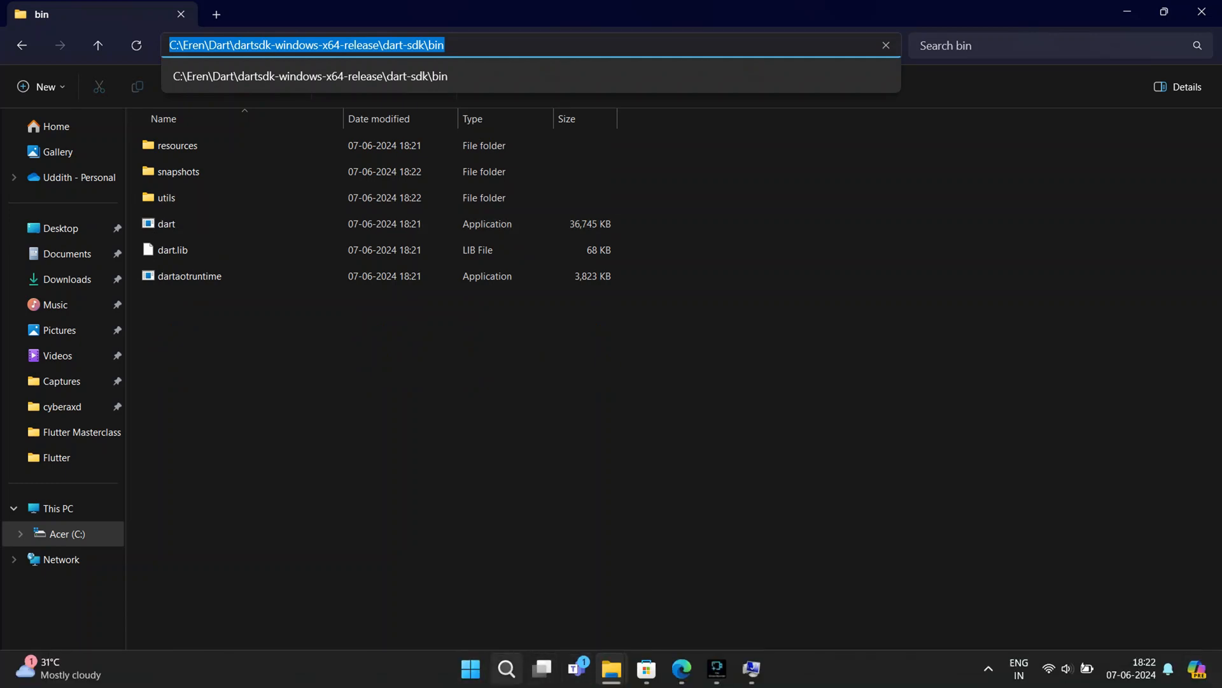
Add C:\Eren\Dart\dartsdk-windows-x64-release\dart-sdk\bin as a new entry in the user Path variable and close the environment settings.
{"action": "left_click", "coordinate": [752, 668]}
{"action": "left_click", "coordinate": [468, 215]}
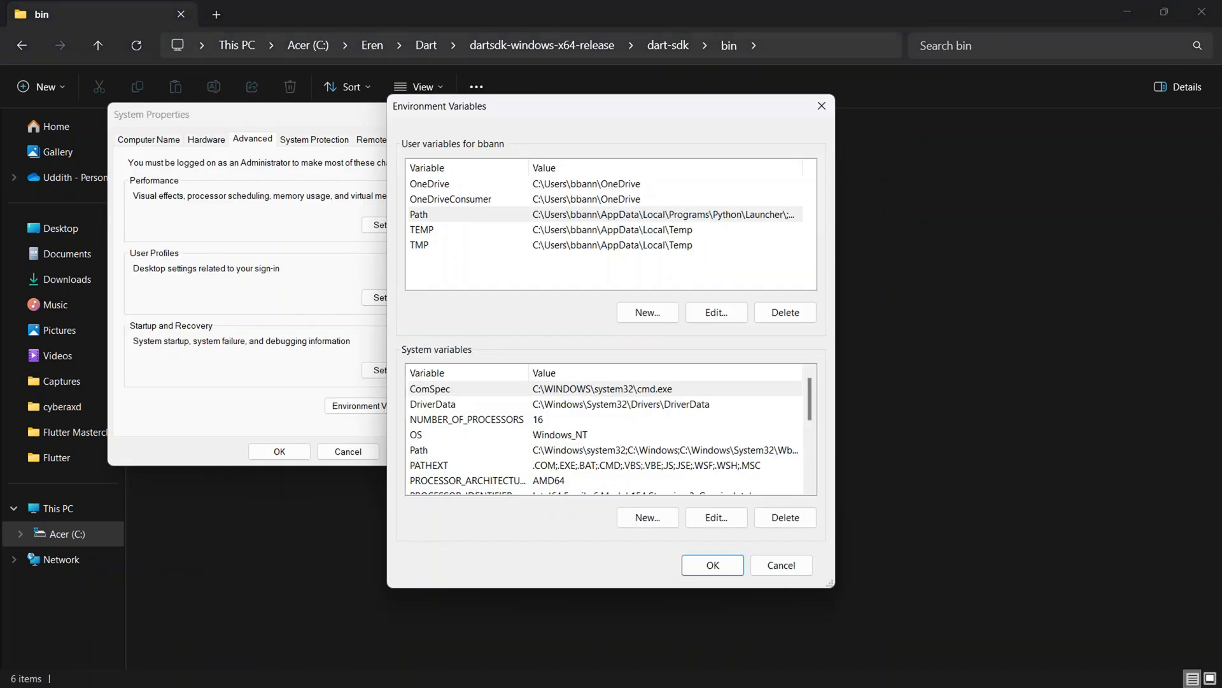
{"action": "left_click", "coordinate": [717, 313]}
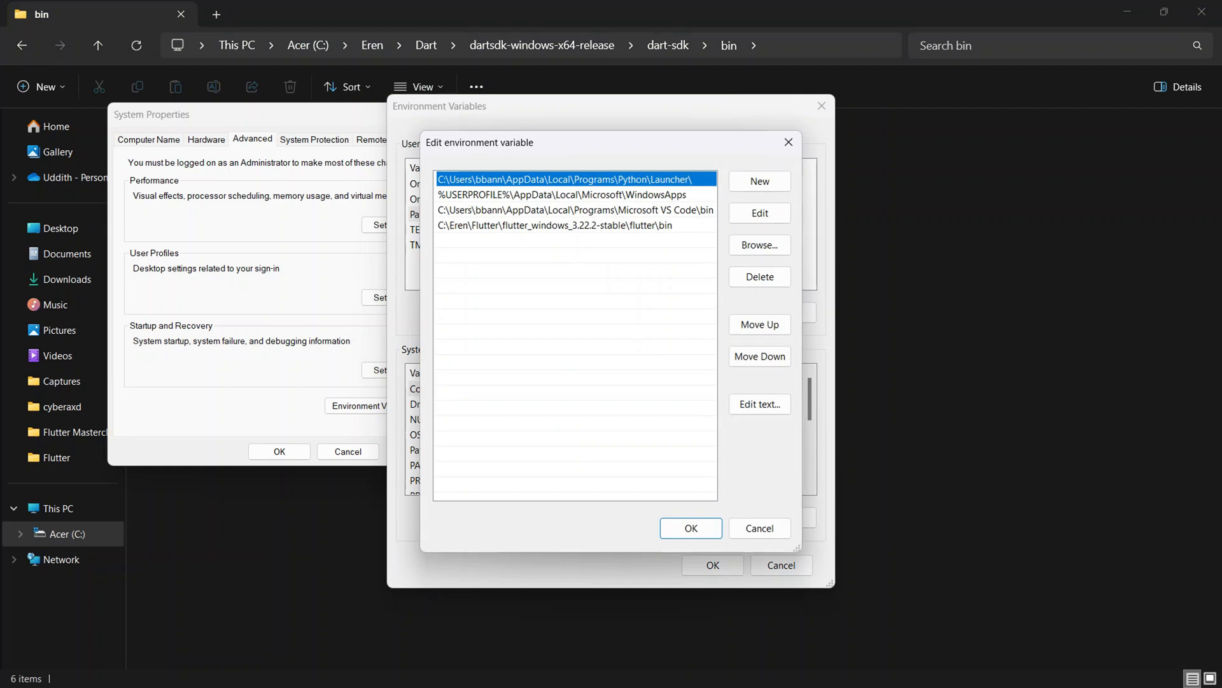
{"action": "left_click", "coordinate": [760, 181]}
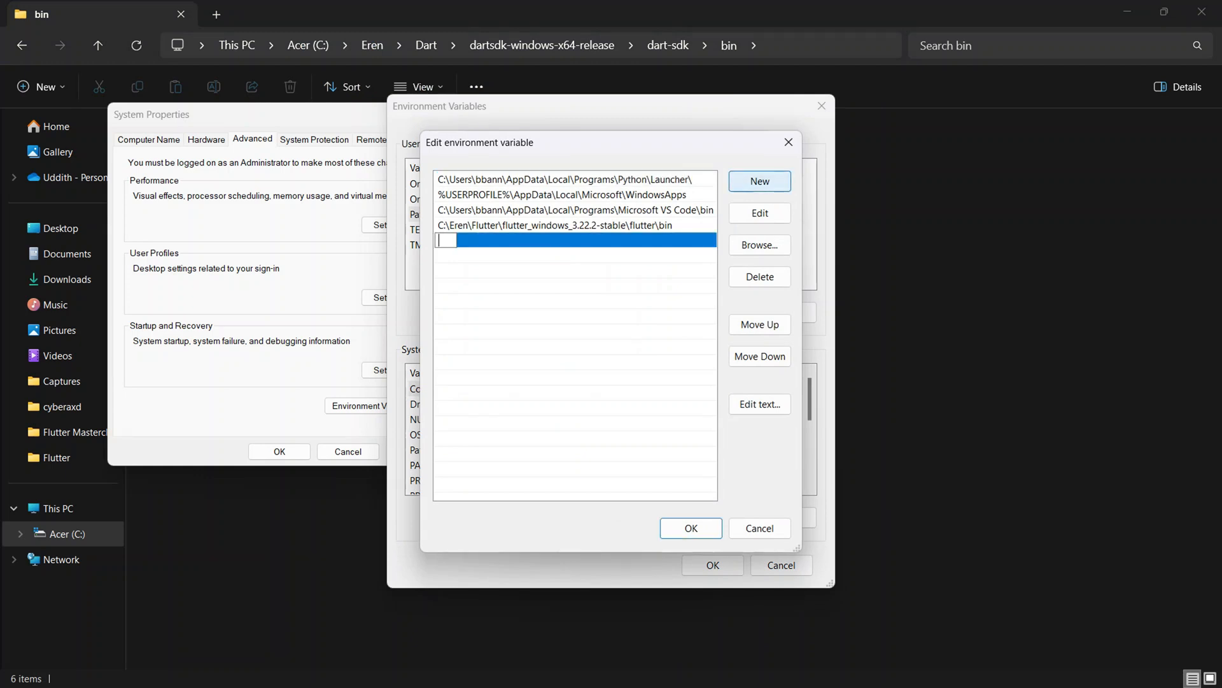
{"action": "key", "text": "ctrl+v"}
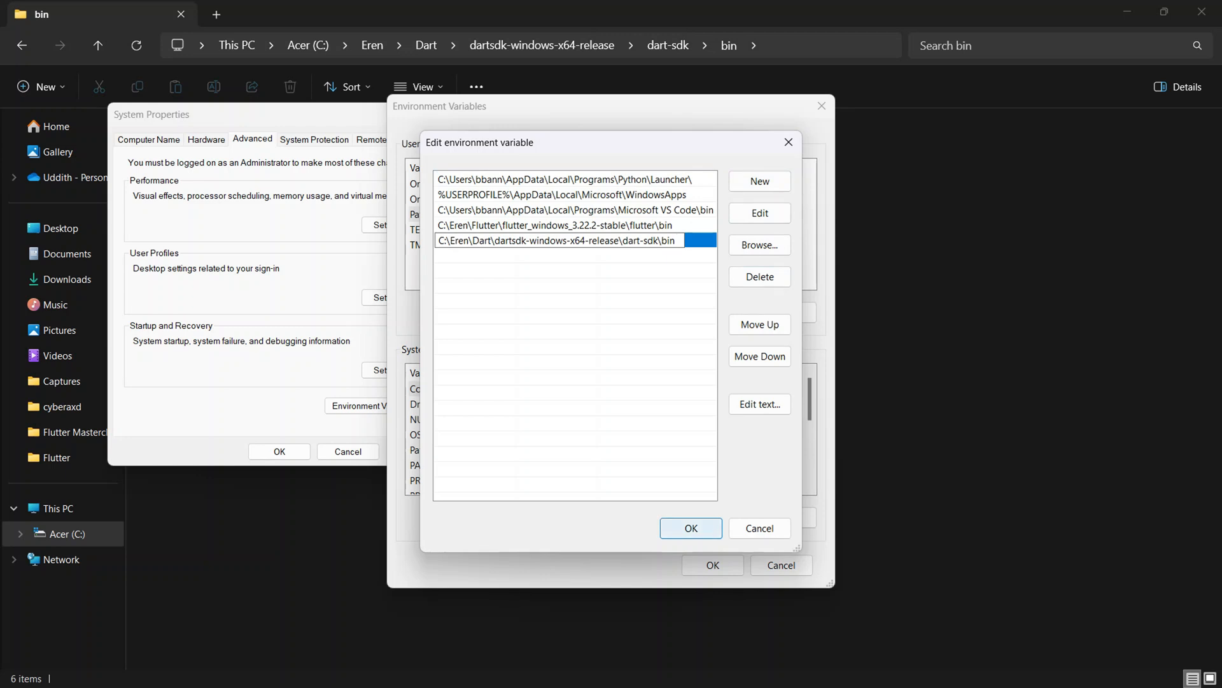
{"action": "left_click", "coordinate": [690, 528]}
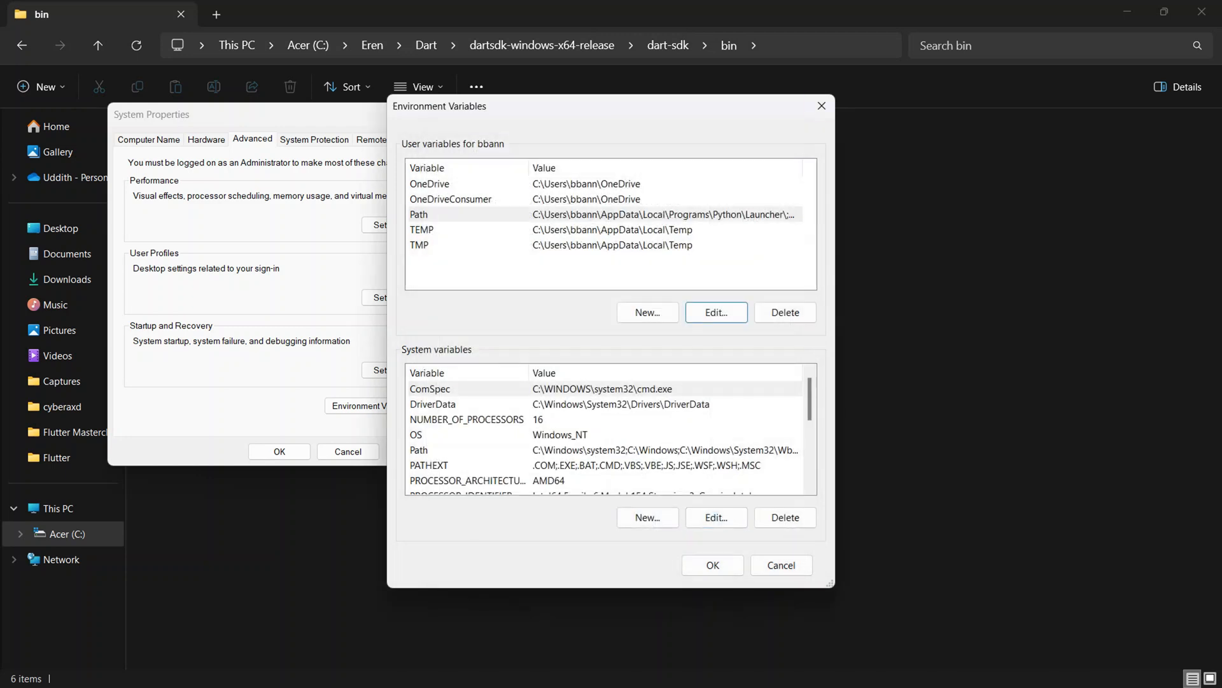
{"action": "left_click", "coordinate": [821, 106]}
{"action": "left_click", "coordinate": [440, 114]}
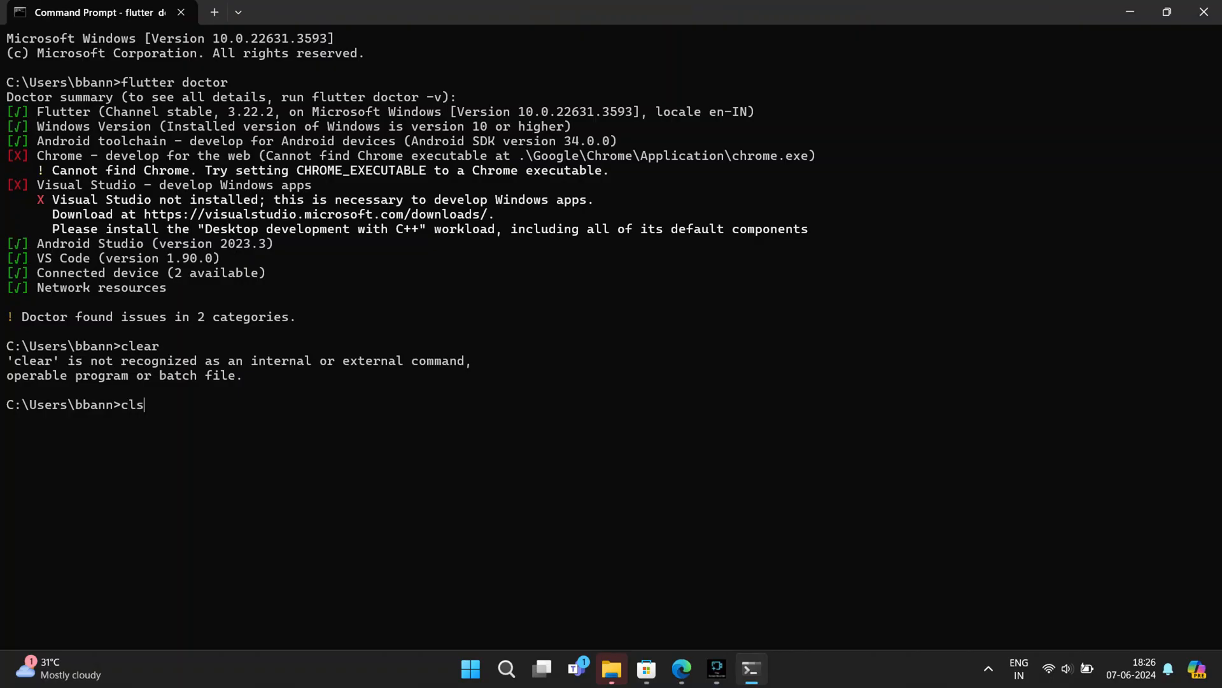
Run "flutter doctor" in Command Prompt.
{"action": "key", "text": "Return"}
{"action": "type", "text": "flutter do"}
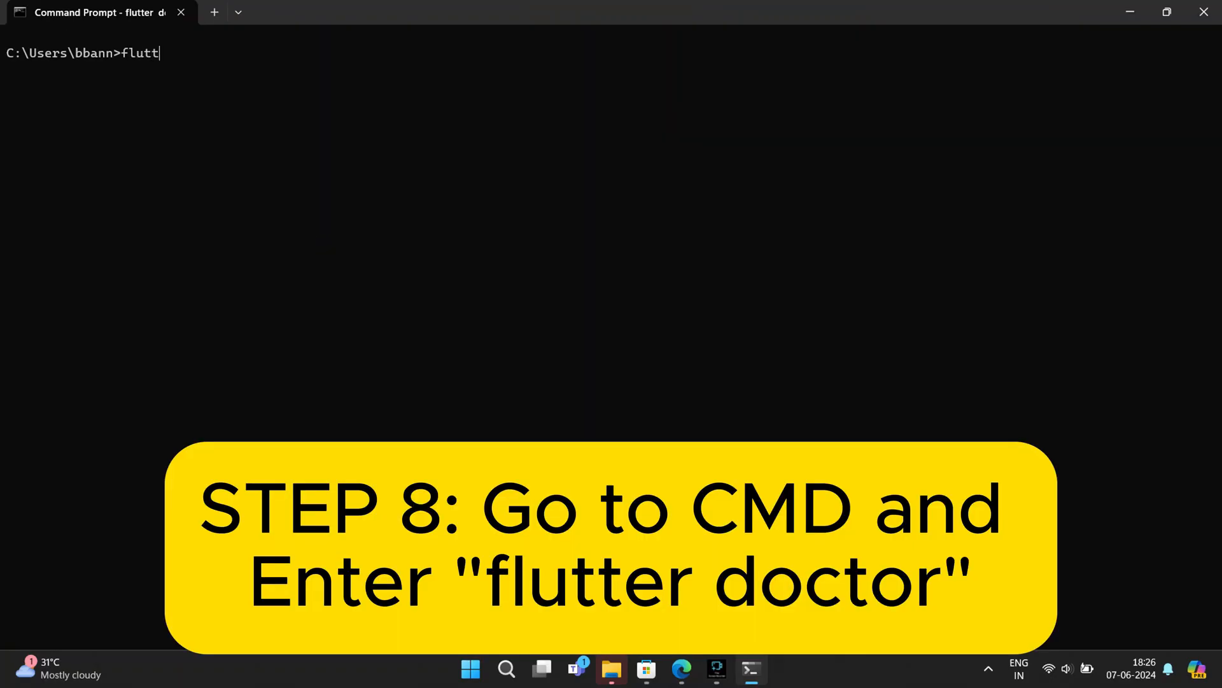
{"action": "type", "text": "ctor"}
{"action": "key", "text": "Return"}
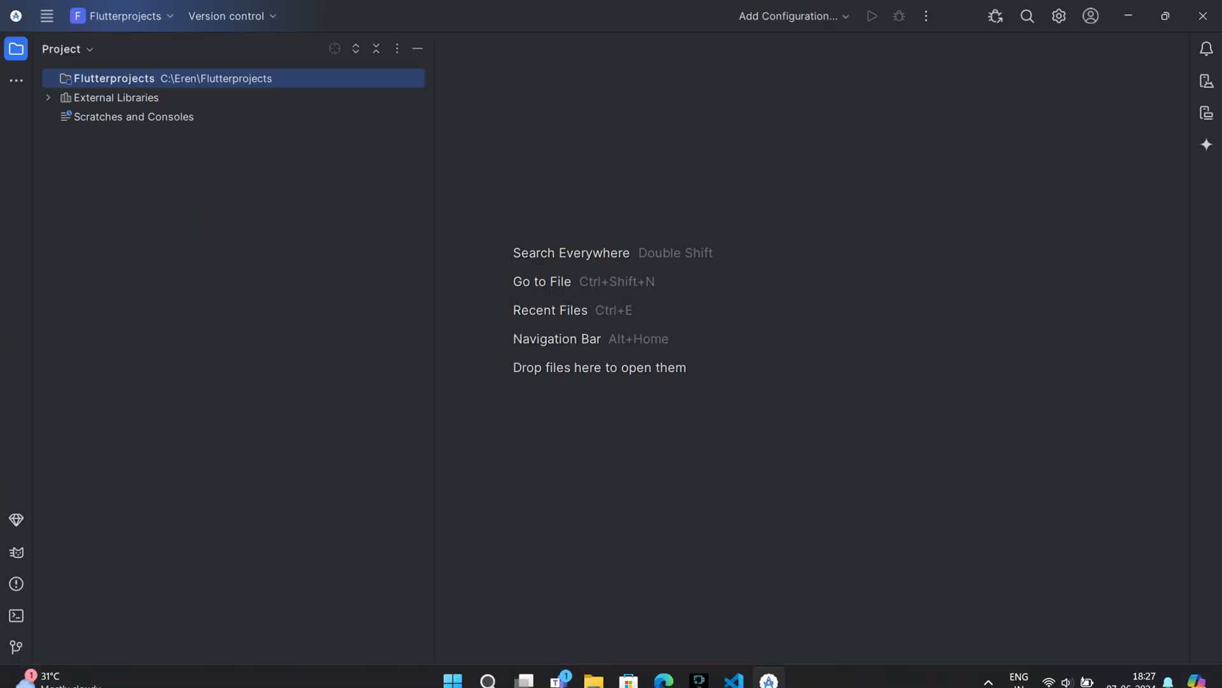
Start creating a new virtual device from Android Studio's Device Manager.
{"action": "left_click", "coordinate": [1206, 81]}
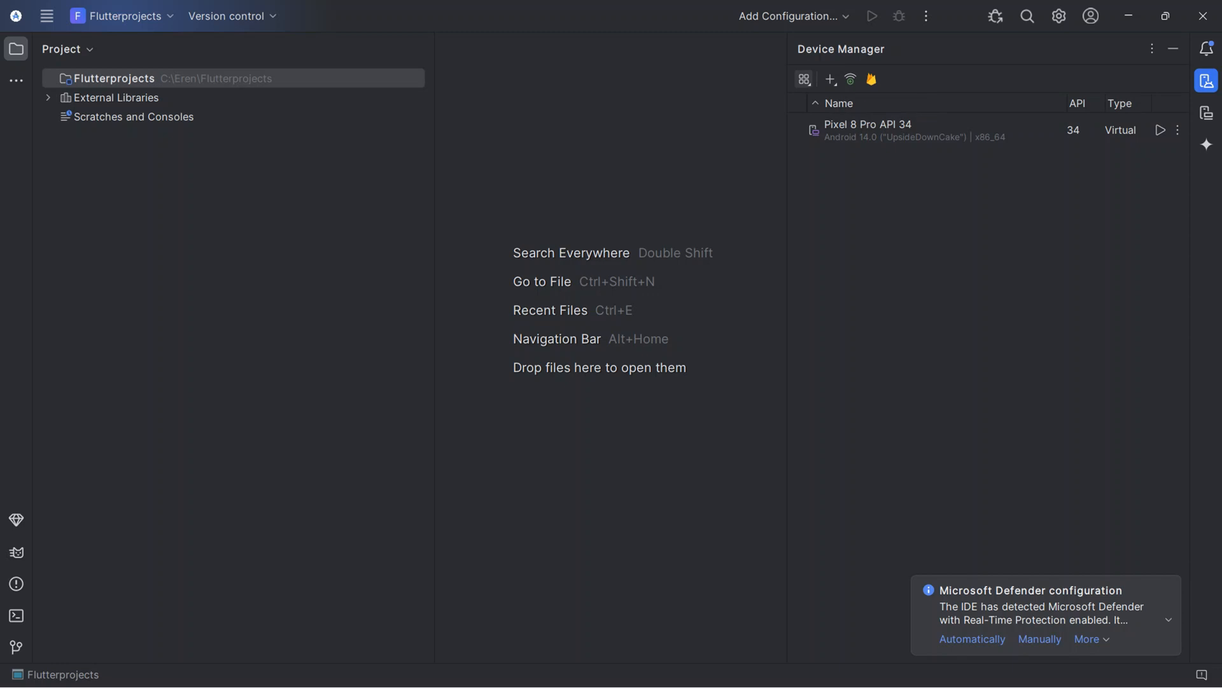
{"action": "left_click", "coordinate": [830, 79]}
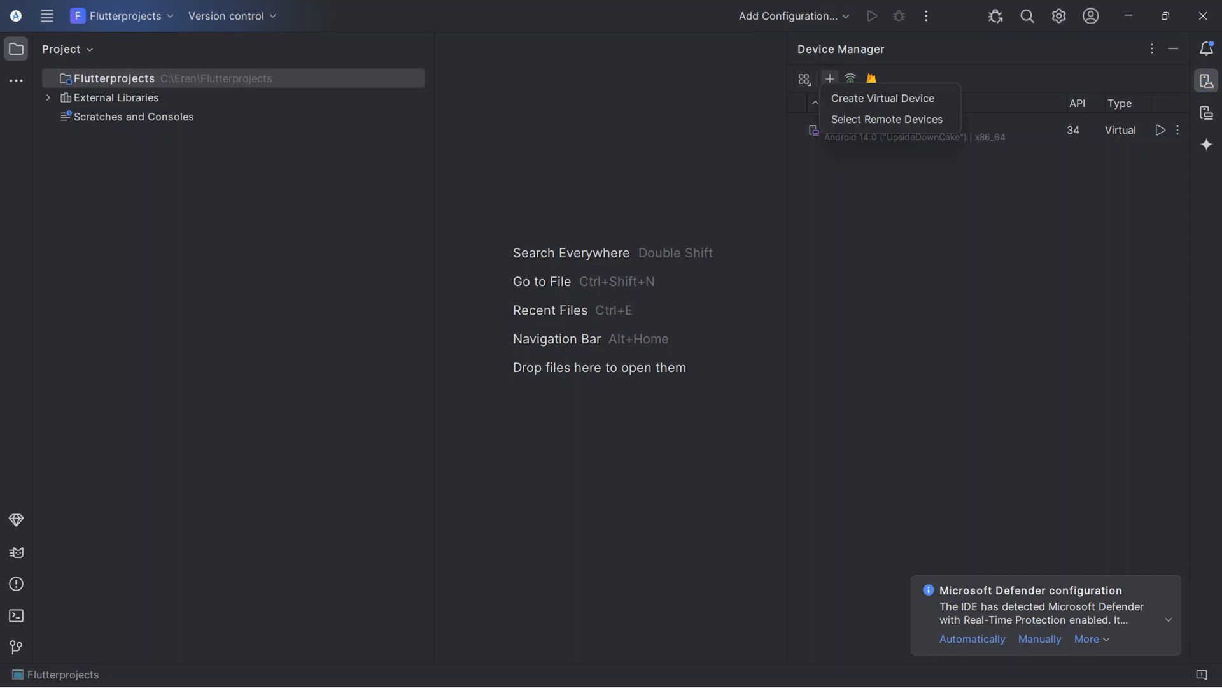
{"action": "left_click", "coordinate": [879, 96]}
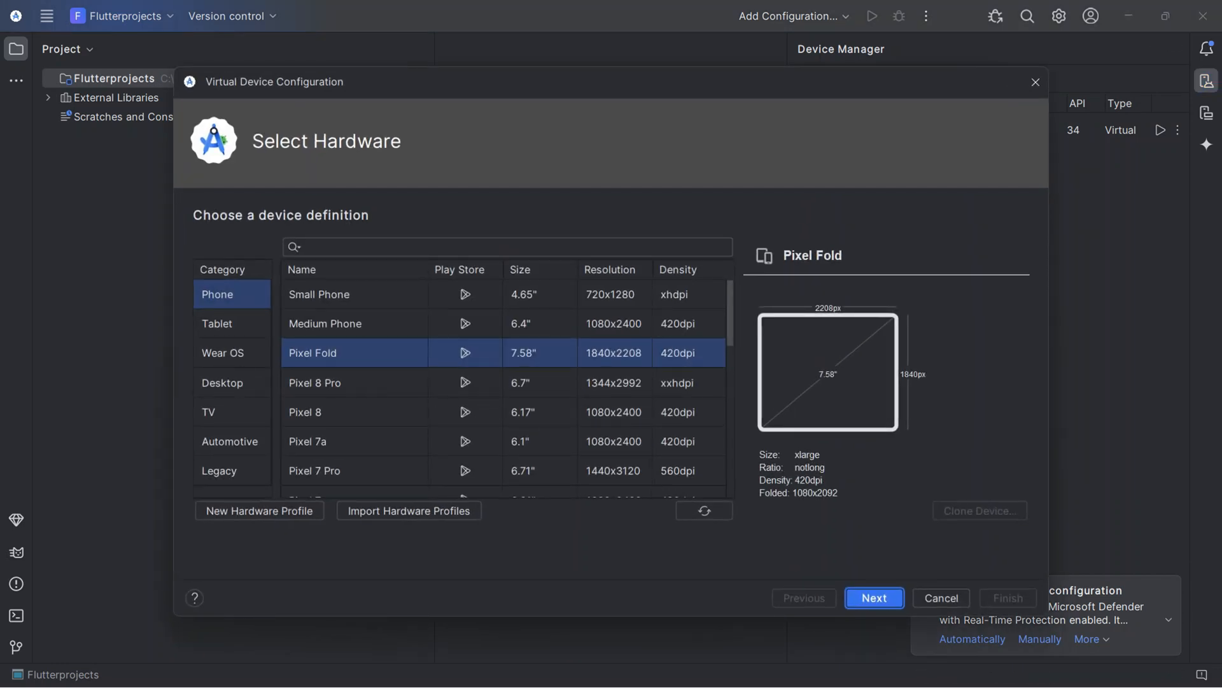
Examine the device definitions in the Phone, Tablet, Wear OS, Desktop, TV, Automotive and Legacy categories, ending back on Phone.
{"action": "scroll", "coordinate": [503, 388], "scroll_direction": "down", "scroll_amount": 2}
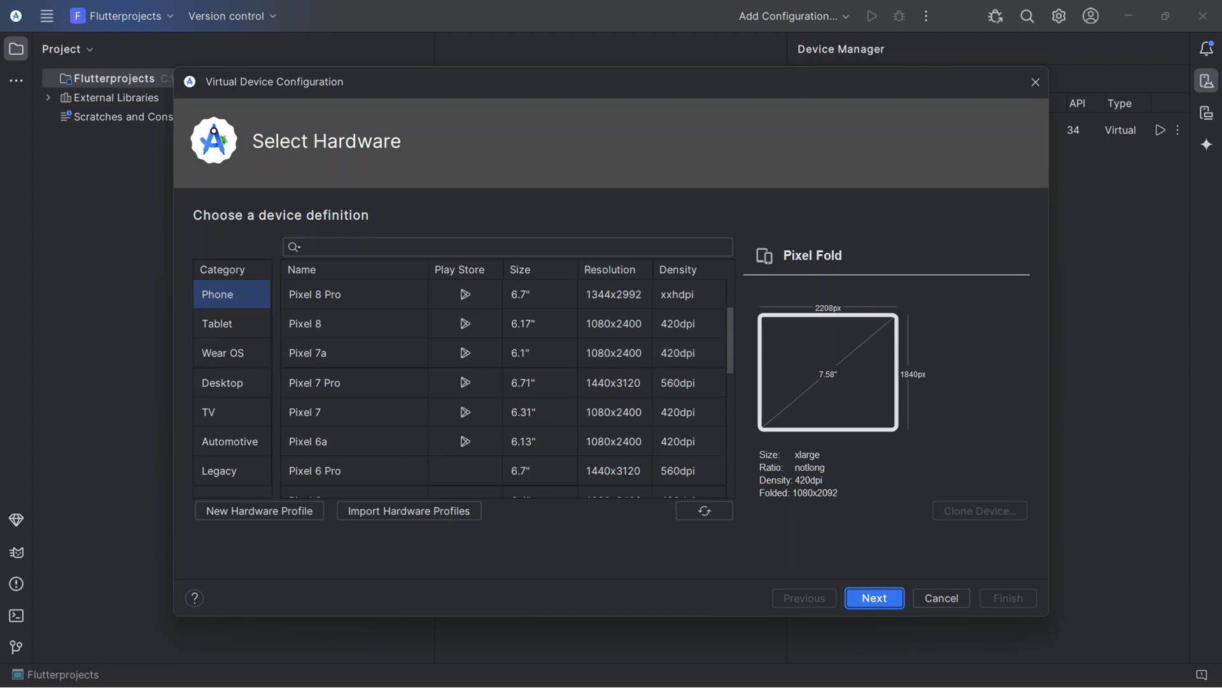
{"action": "left_click", "coordinate": [231, 324]}
{"action": "left_click", "coordinate": [232, 354]}
{"action": "left_click", "coordinate": [232, 383]}
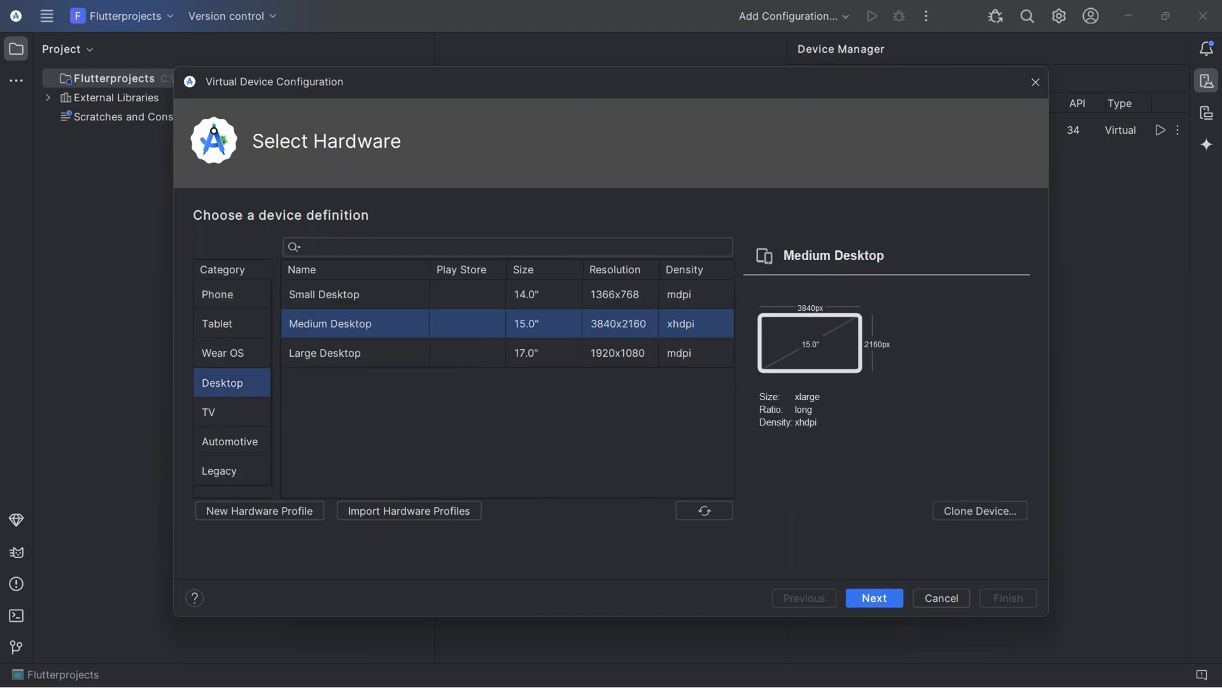
{"action": "left_click", "coordinate": [232, 412]}
{"action": "left_click", "coordinate": [232, 441]}
{"action": "left_click", "coordinate": [231, 470]}
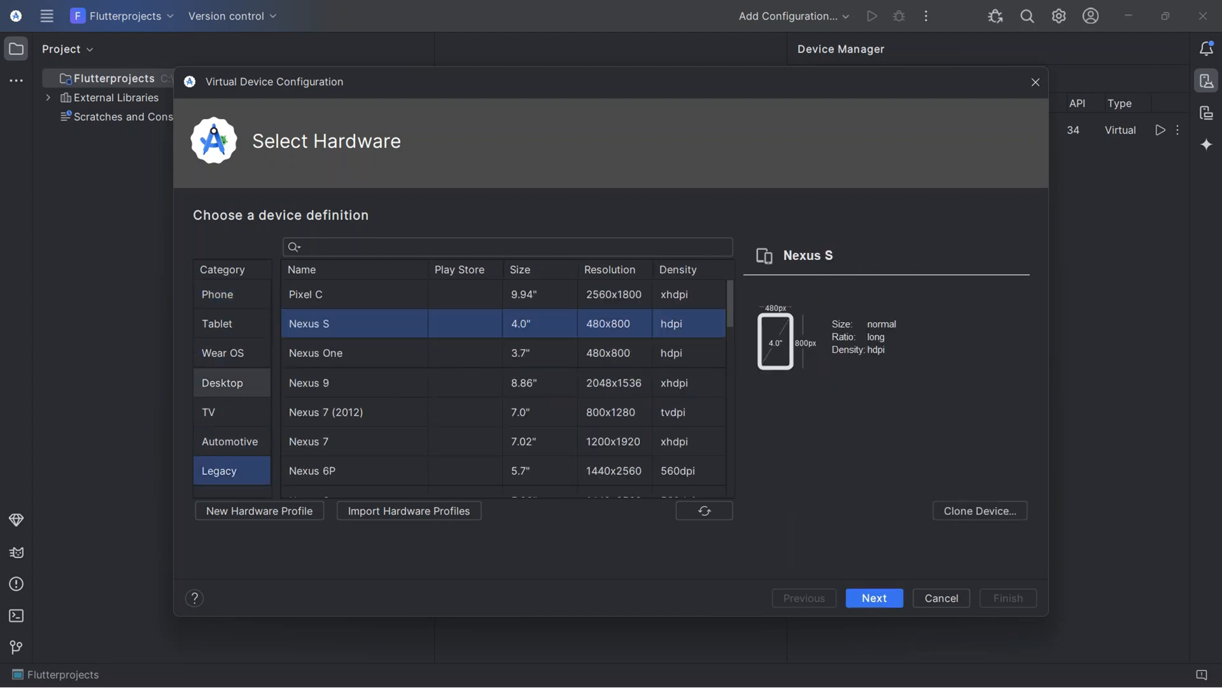
{"action": "left_click", "coordinate": [232, 324]}
{"action": "left_click", "coordinate": [232, 295]}
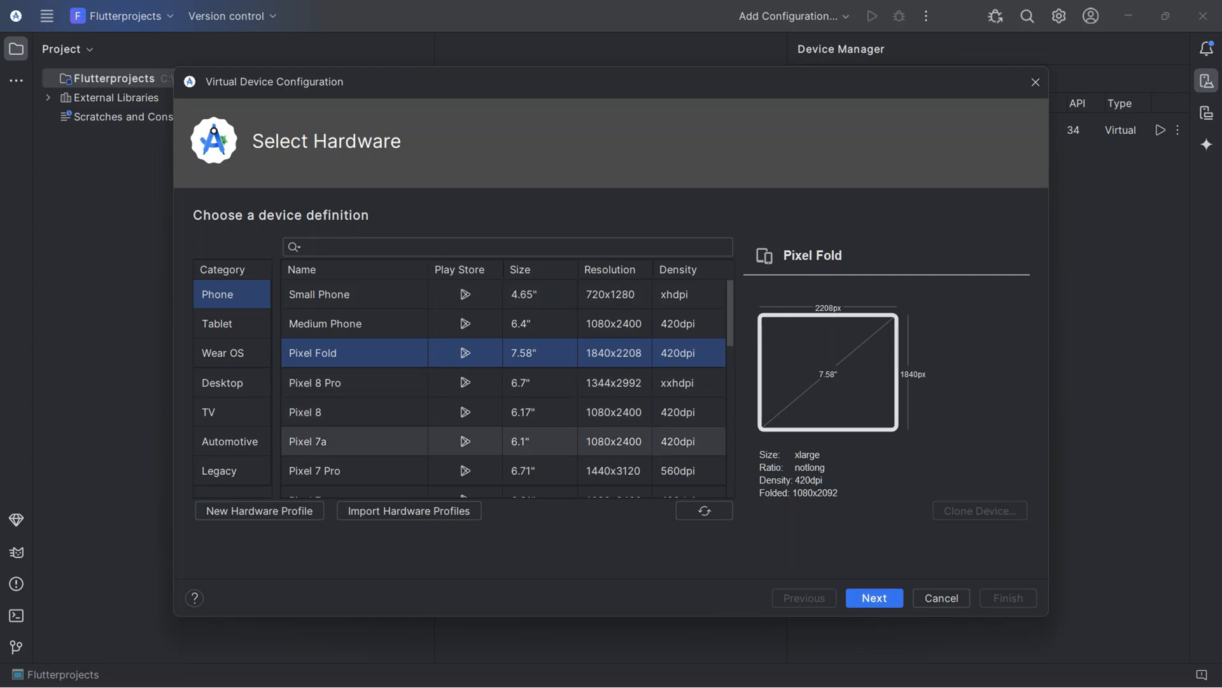
Create the virtual device from the Pixel 7a definition with the UpsideDownCake API 34 system image, keeping the default name and portrait orientation.
{"action": "left_click", "coordinate": [382, 441]}
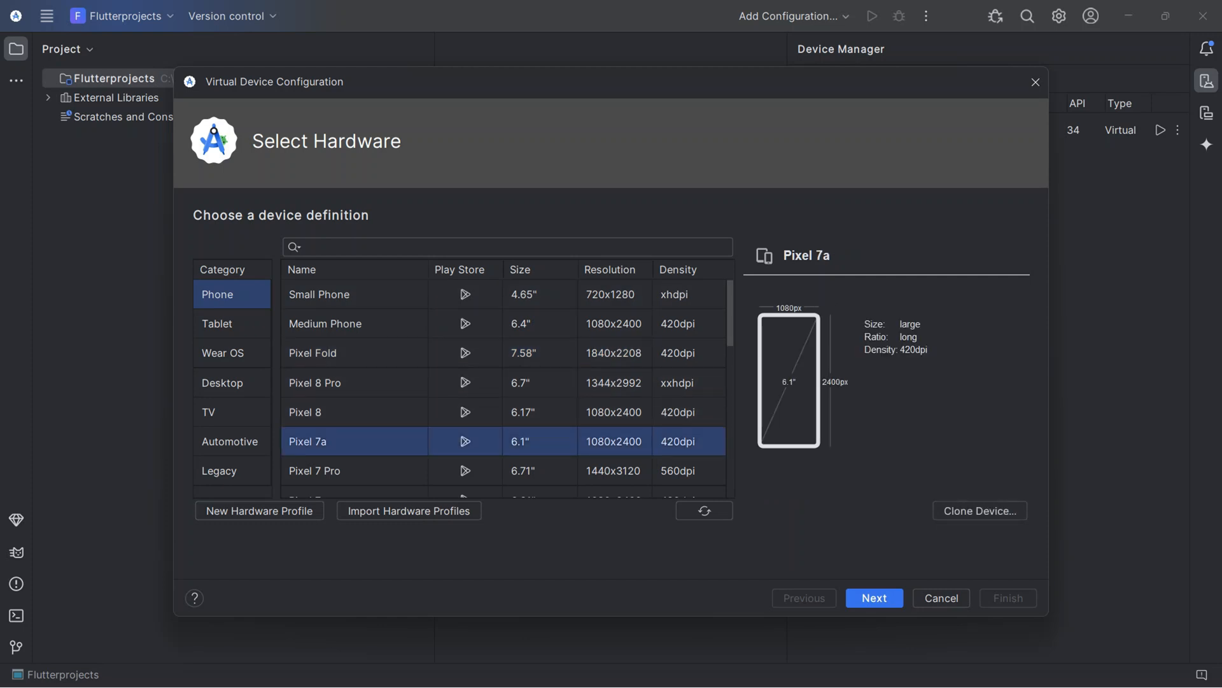
{"action": "left_click", "coordinate": [875, 598]}
{"action": "left_click", "coordinate": [446, 368]}
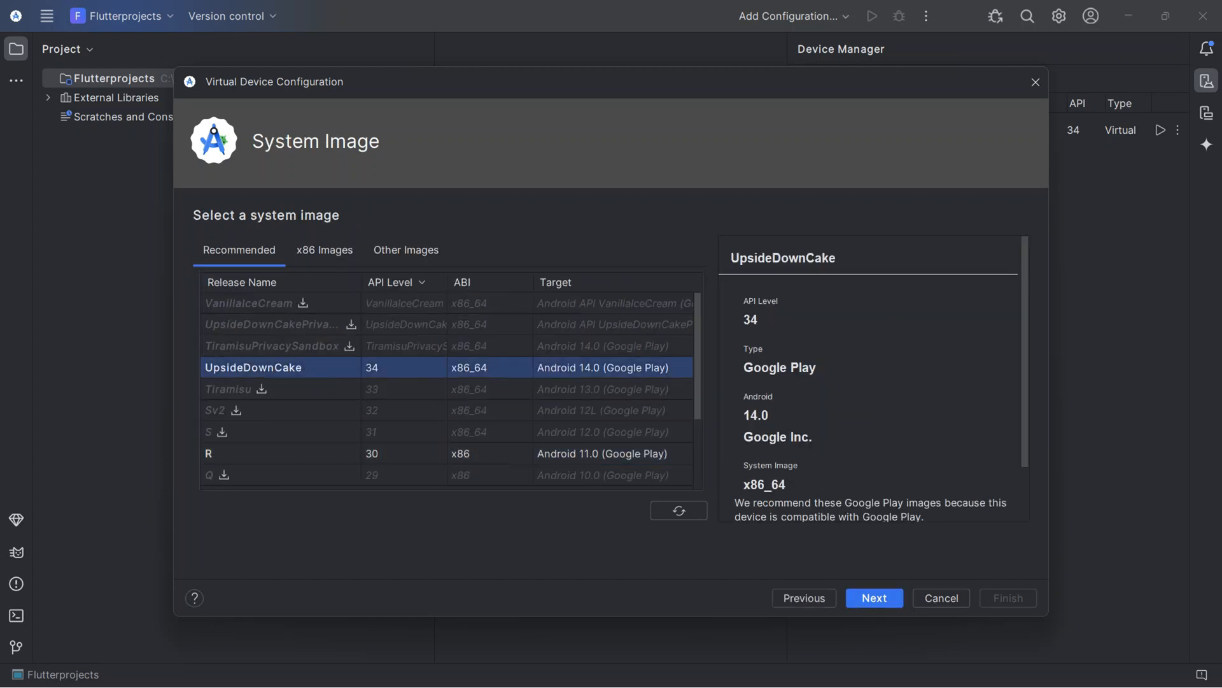
{"action": "left_click", "coordinate": [445, 453]}
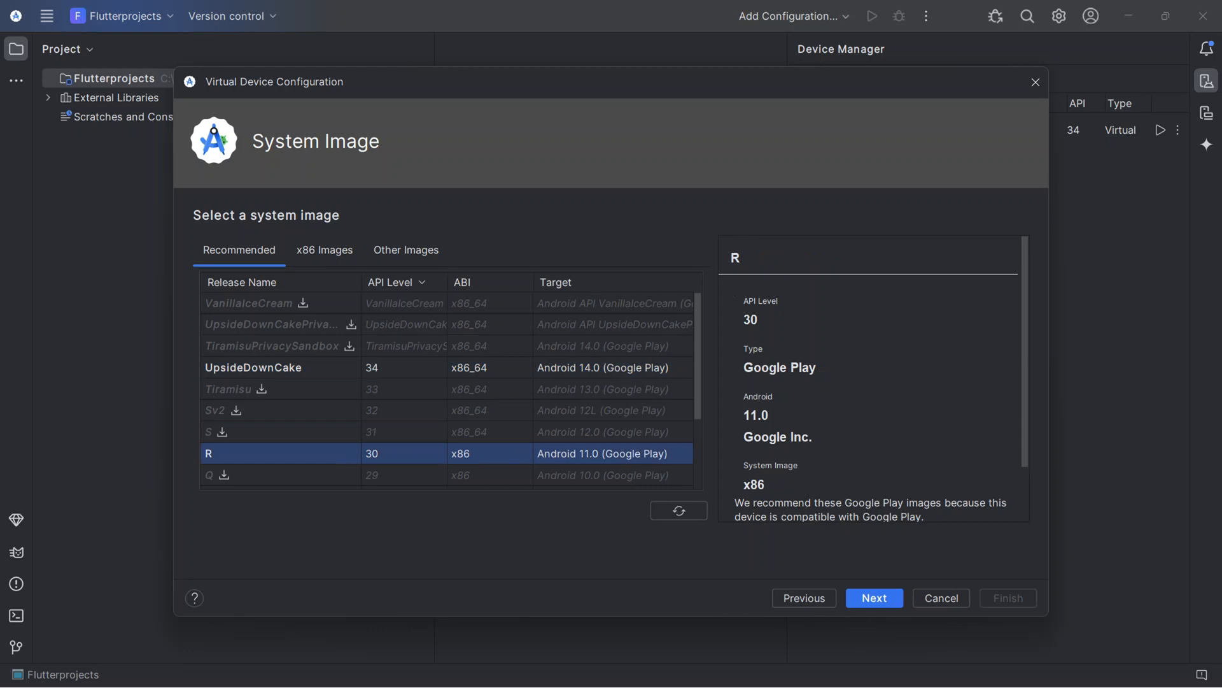
{"action": "left_click", "coordinate": [446, 368]}
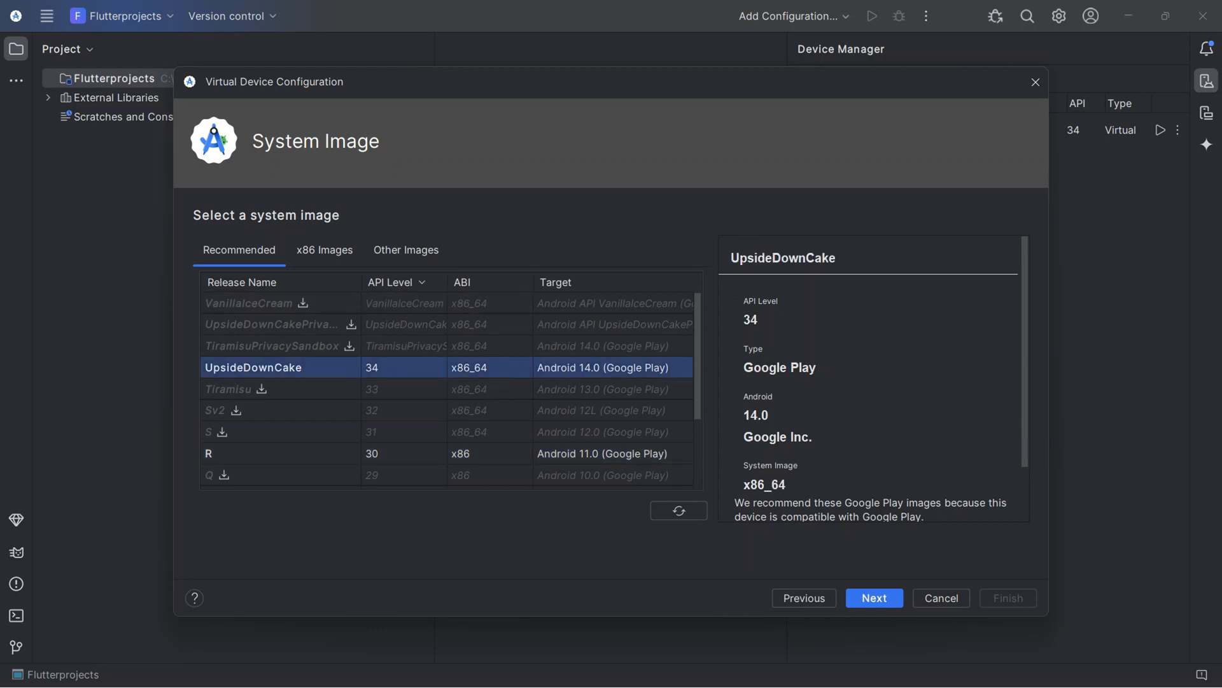
{"action": "key", "text": "Return"}
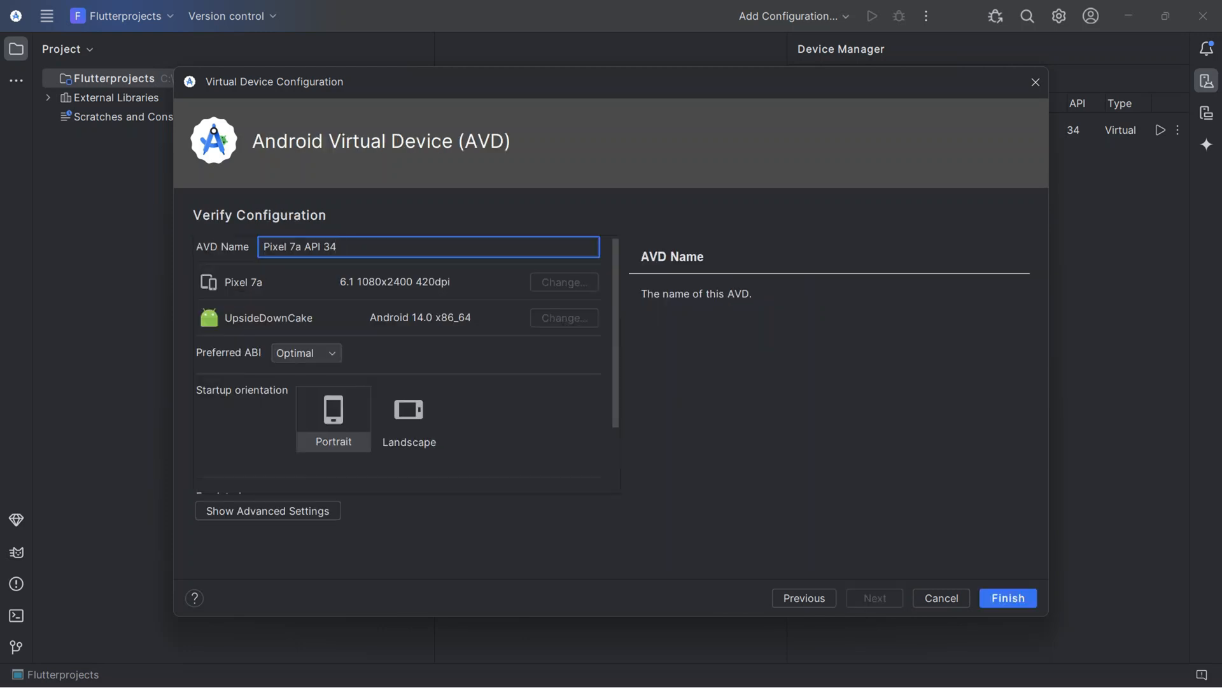
{"action": "key", "text": "Return"}
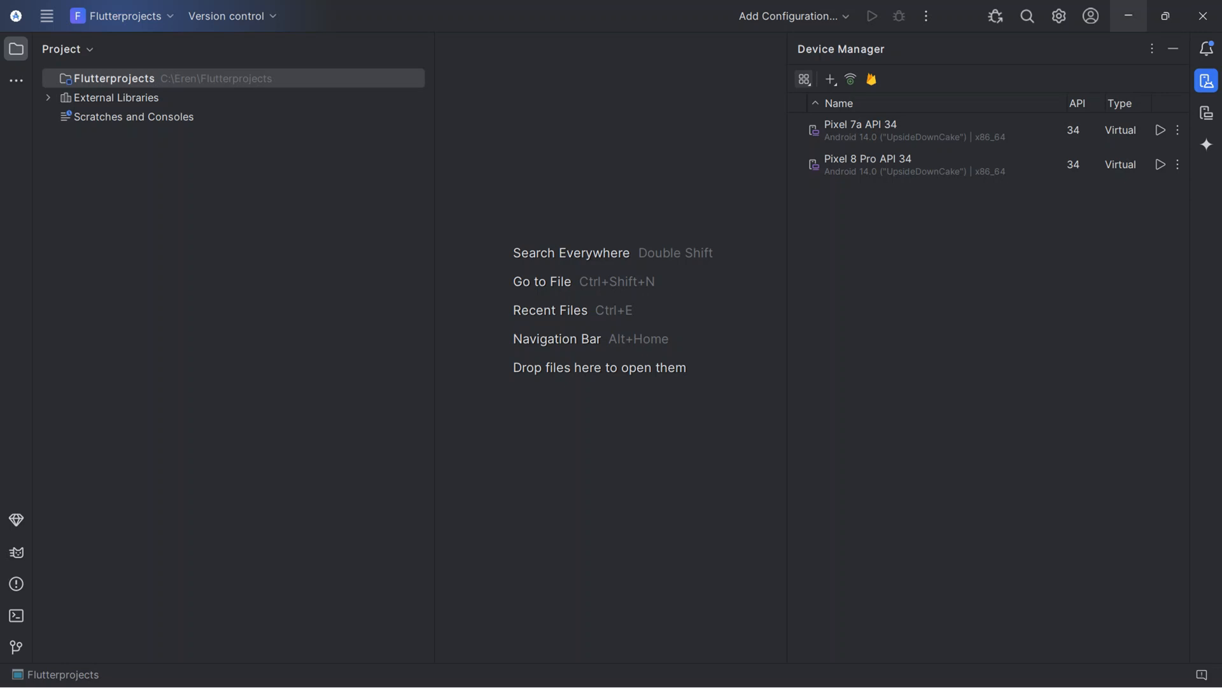
Switch to Visual Studio Code, search the extension marketplace for "flutter" and open the Flutter extension's details.
{"action": "left_click", "coordinate": [1129, 15]}
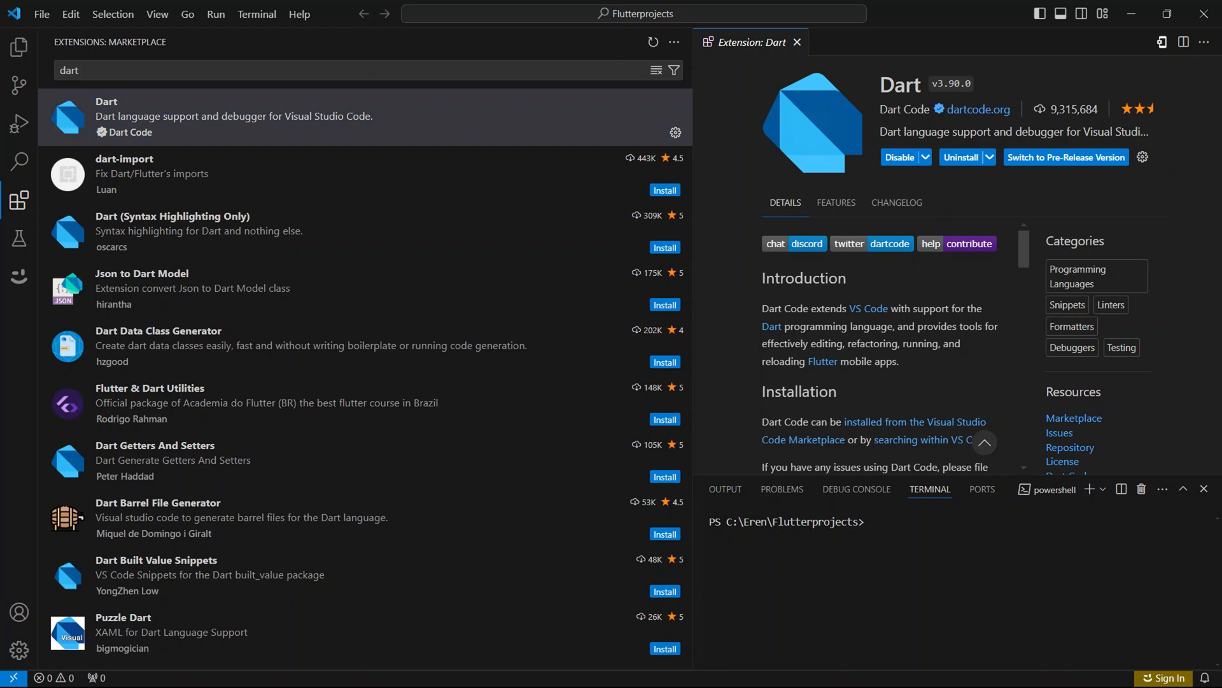
{"action": "left_click", "coordinate": [368, 70]}
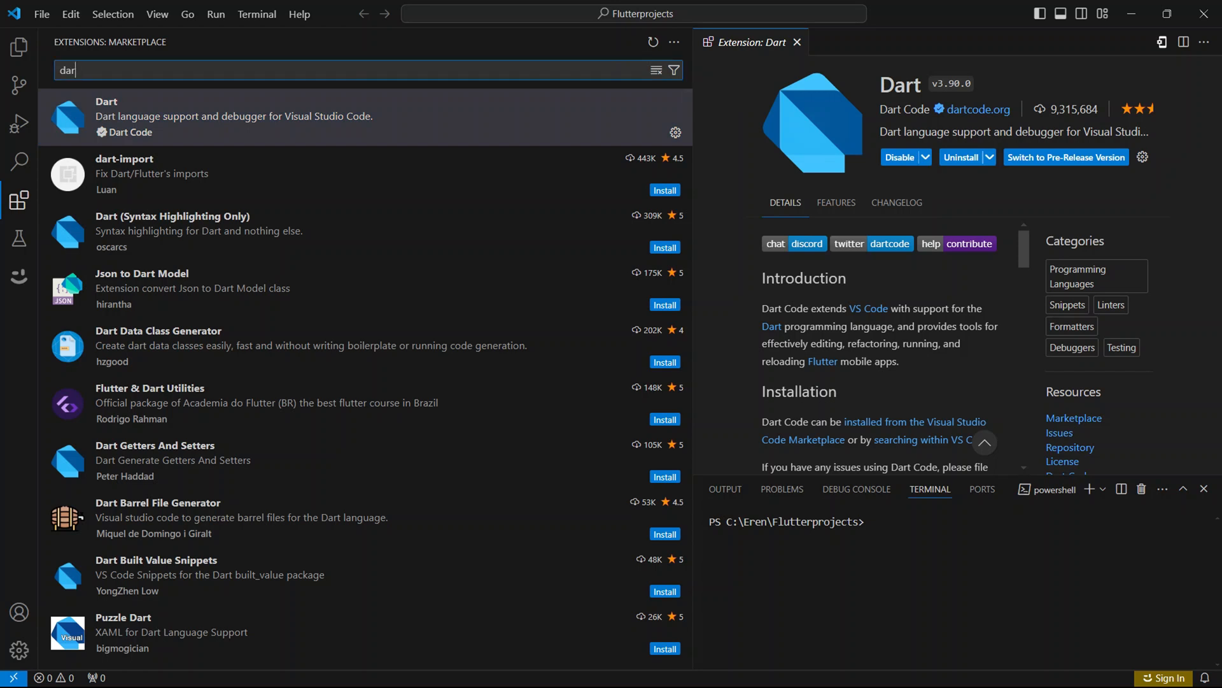
{"action": "key", "text": "BackSpace"}
{"action": "key", "text": "BackSpace"}
{"action": "key", "text": "BackSpace"}
{"action": "type", "text": "flut"}
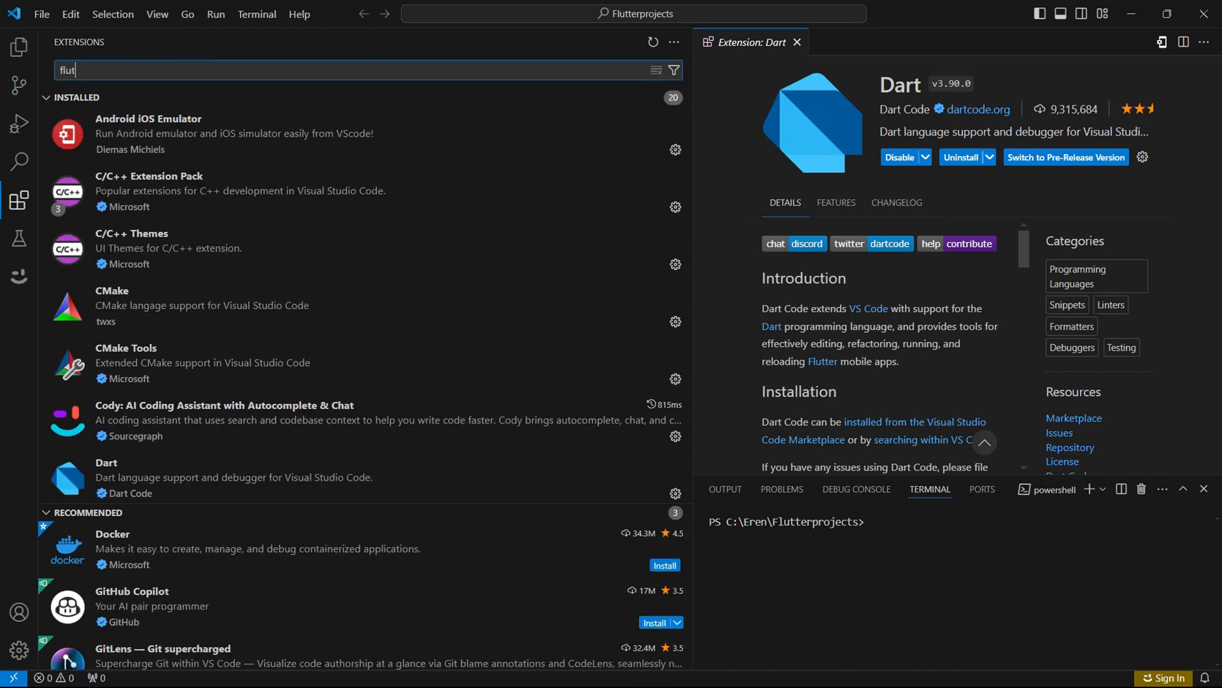
{"action": "type", "text": "ter"}
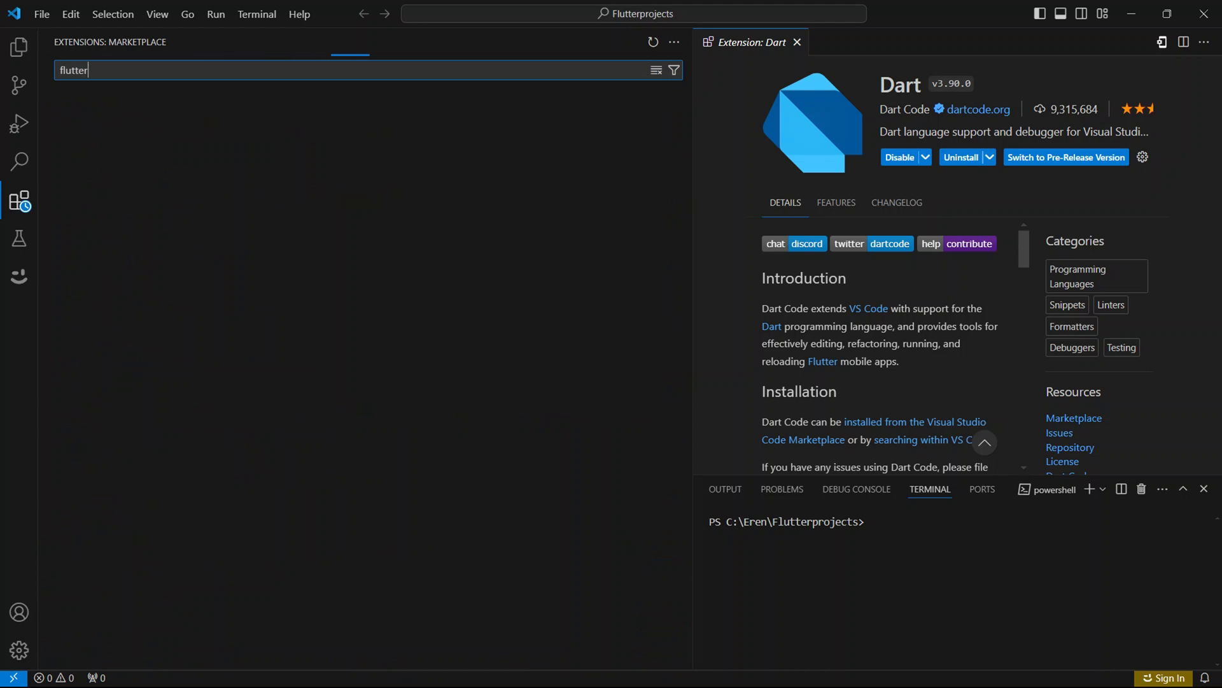
{"action": "left_click", "coordinate": [365, 117]}
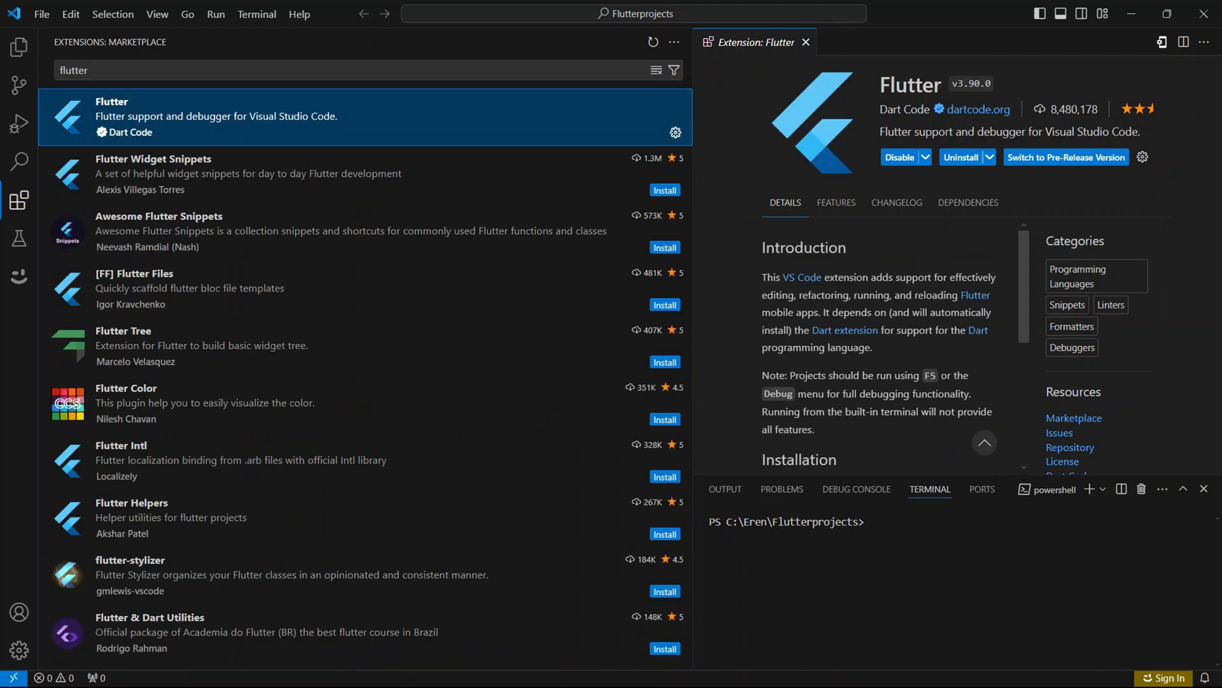
Search the extension marketplace for "android ios" and open the Android iOS Emulator extension's details.
{"action": "left_click", "coordinate": [368, 70]}
{"action": "key", "text": "ctrl+BackSpace"}
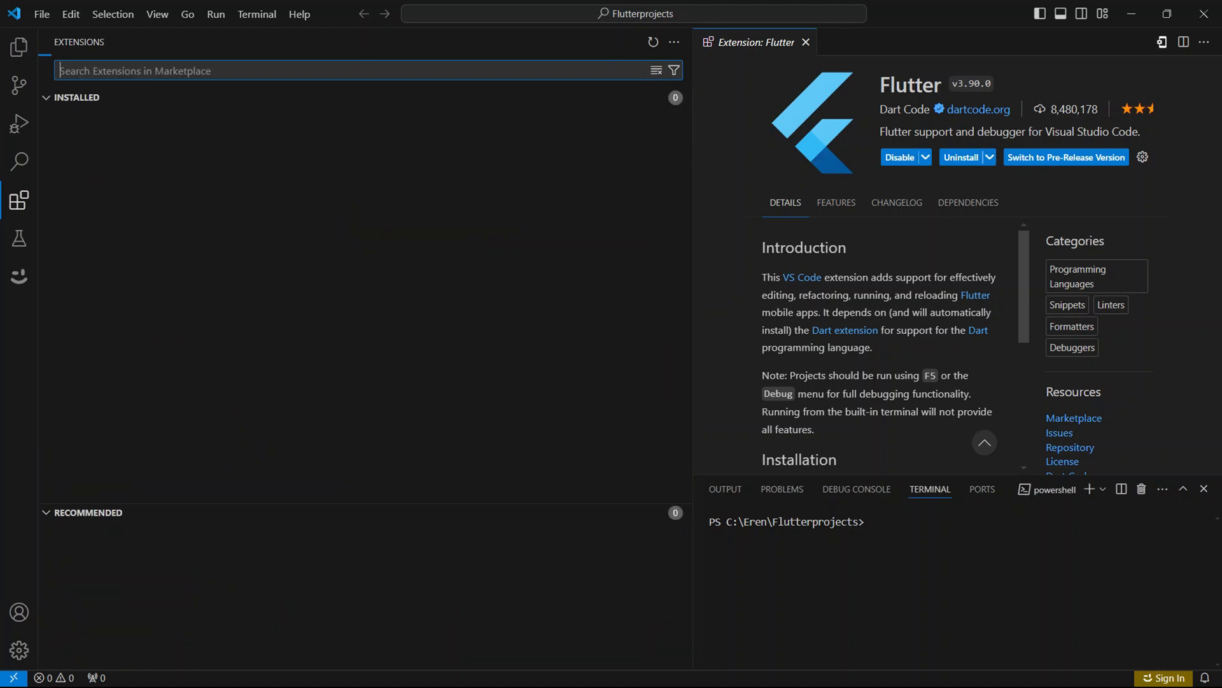
{"action": "type", "text": "andr"}
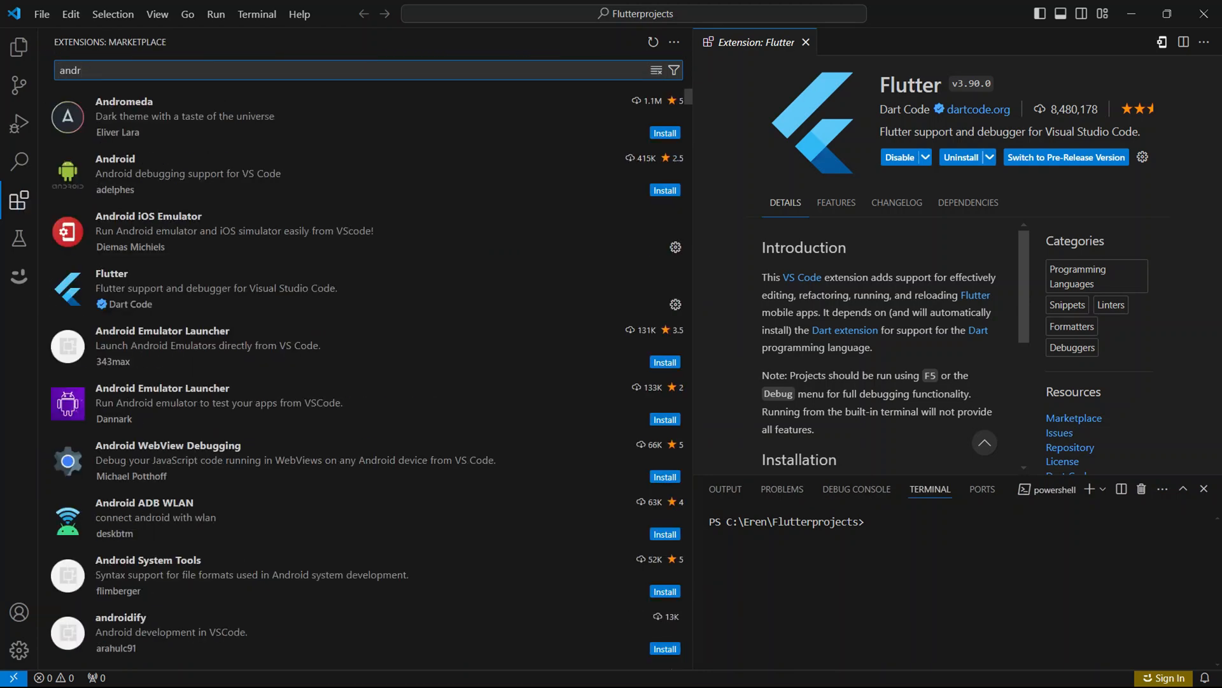
{"action": "type", "text": "oid ios"}
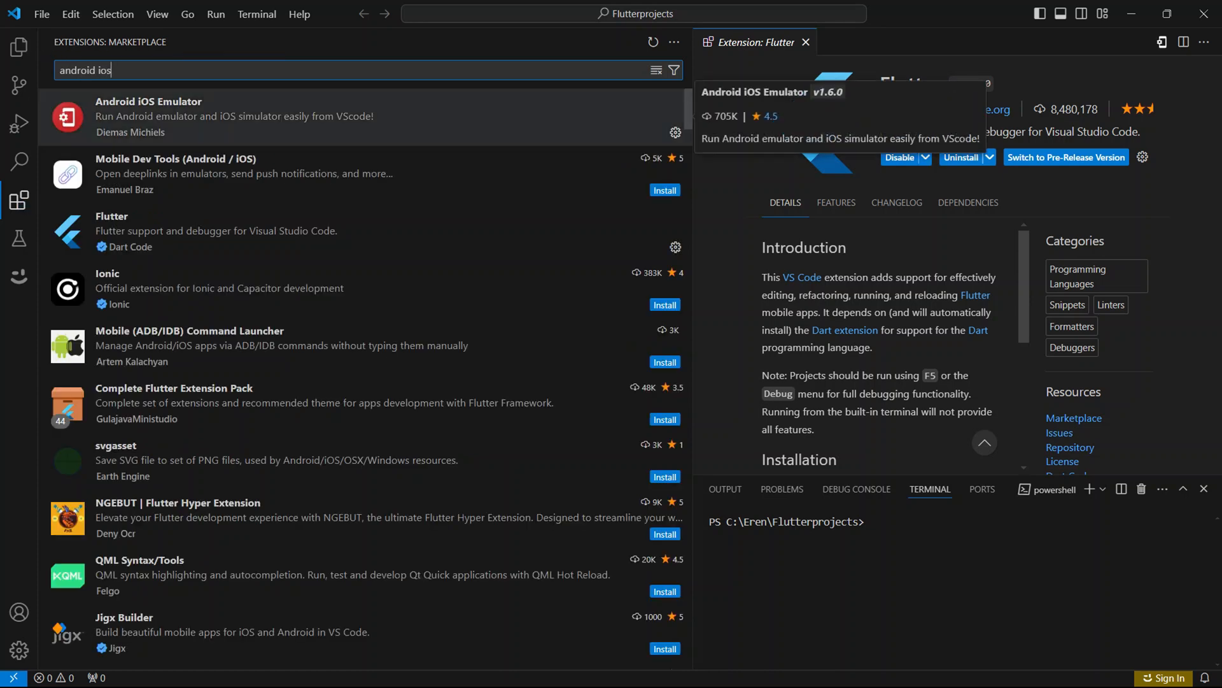
{"action": "left_click", "coordinate": [254, 117]}
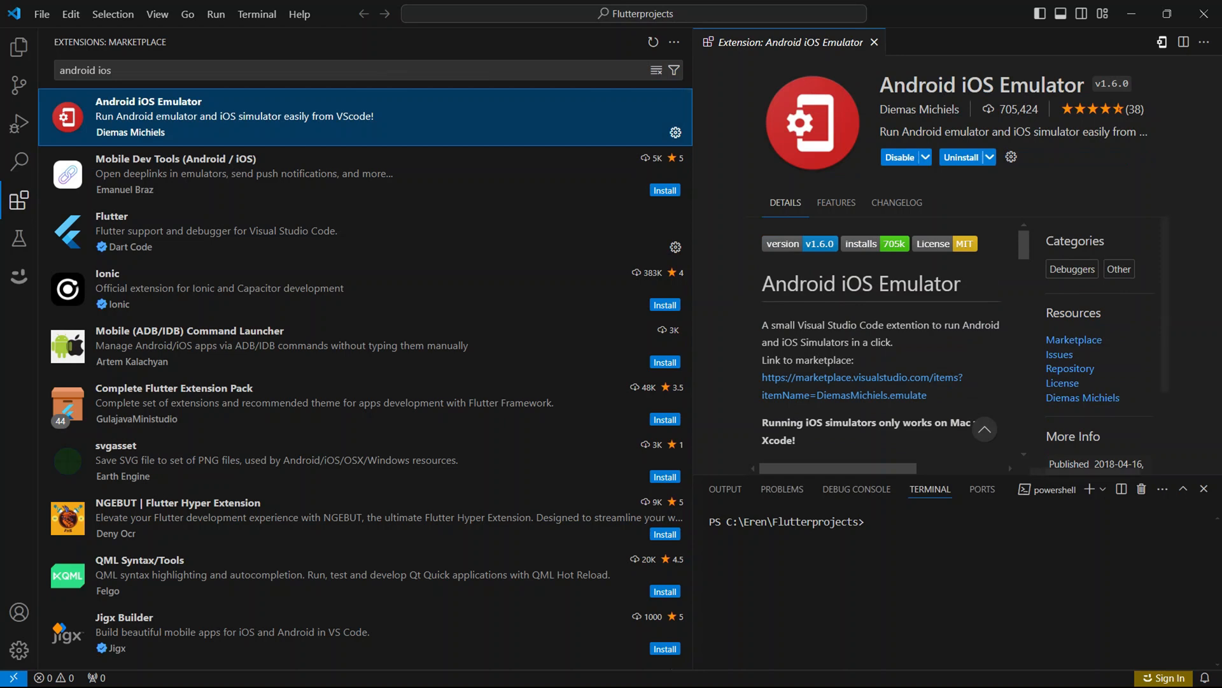
Open the Android iOS Emulator extension's settings, narrow the sidebar and select the Emulator Path Windows setting.
{"action": "left_click", "coordinate": [1011, 157]}
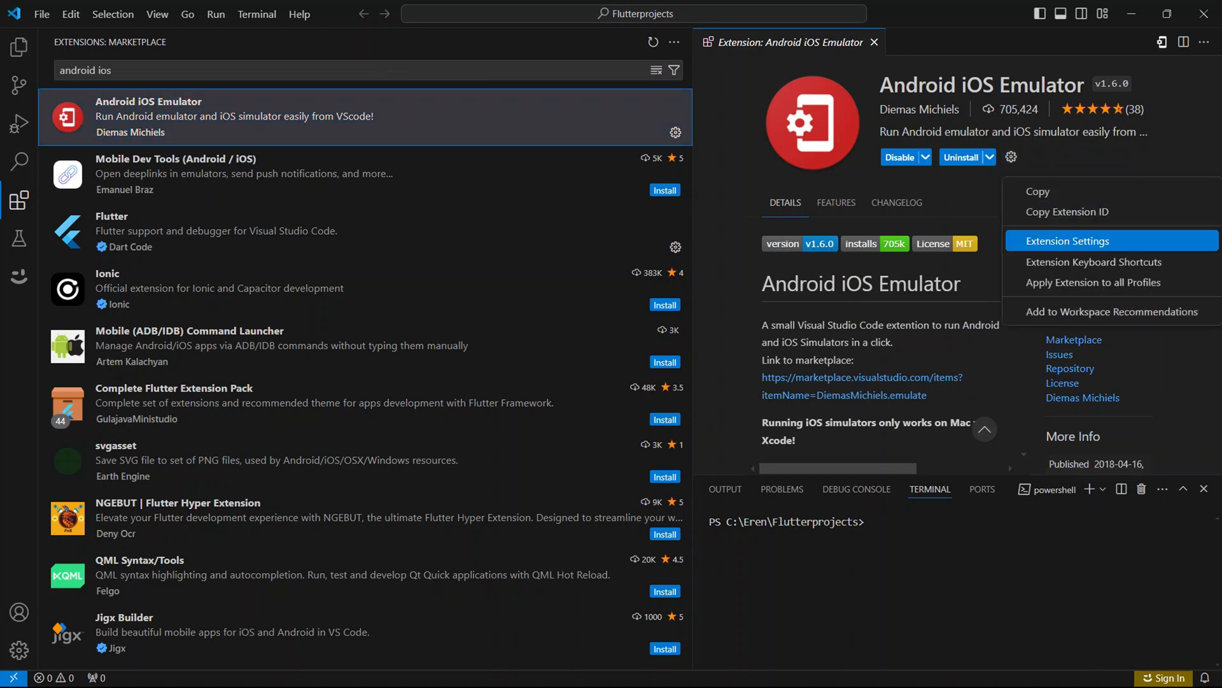
{"action": "left_click", "coordinate": [1067, 240]}
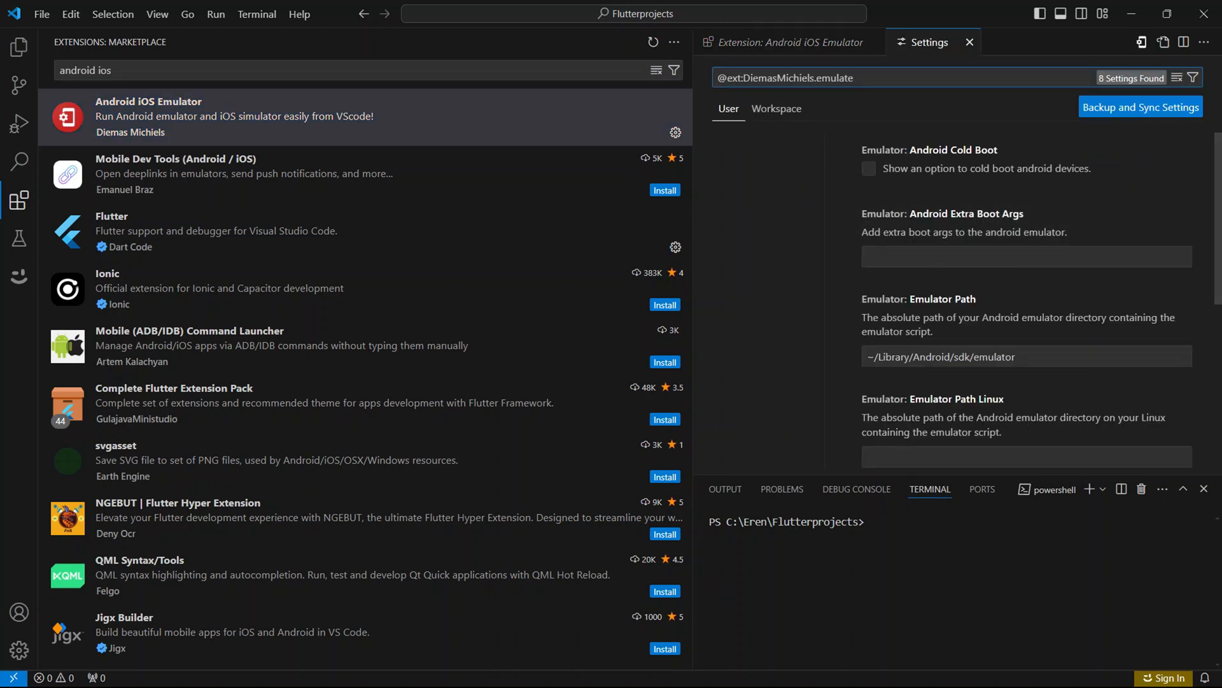
{"action": "left_click", "coordinate": [510, 232]}
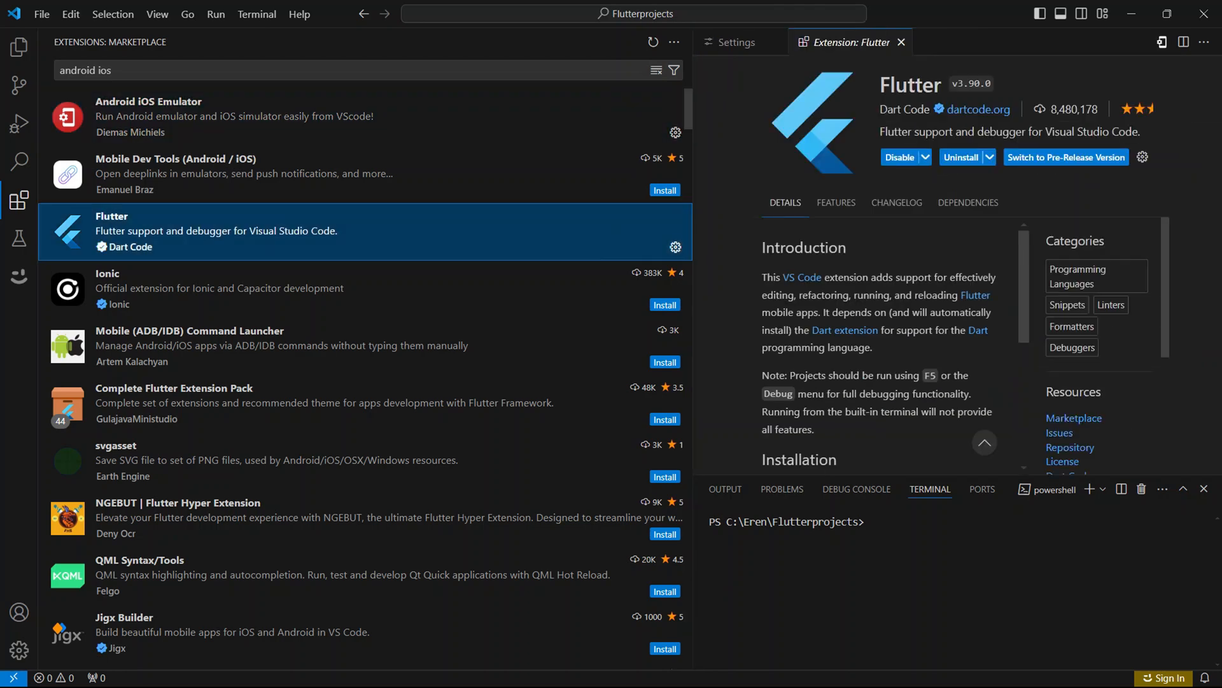
{"action": "left_click_drag", "start_coordinate": [692, 255], "coordinate": [400, 254]}
{"action": "left_click", "coordinate": [286, 118]}
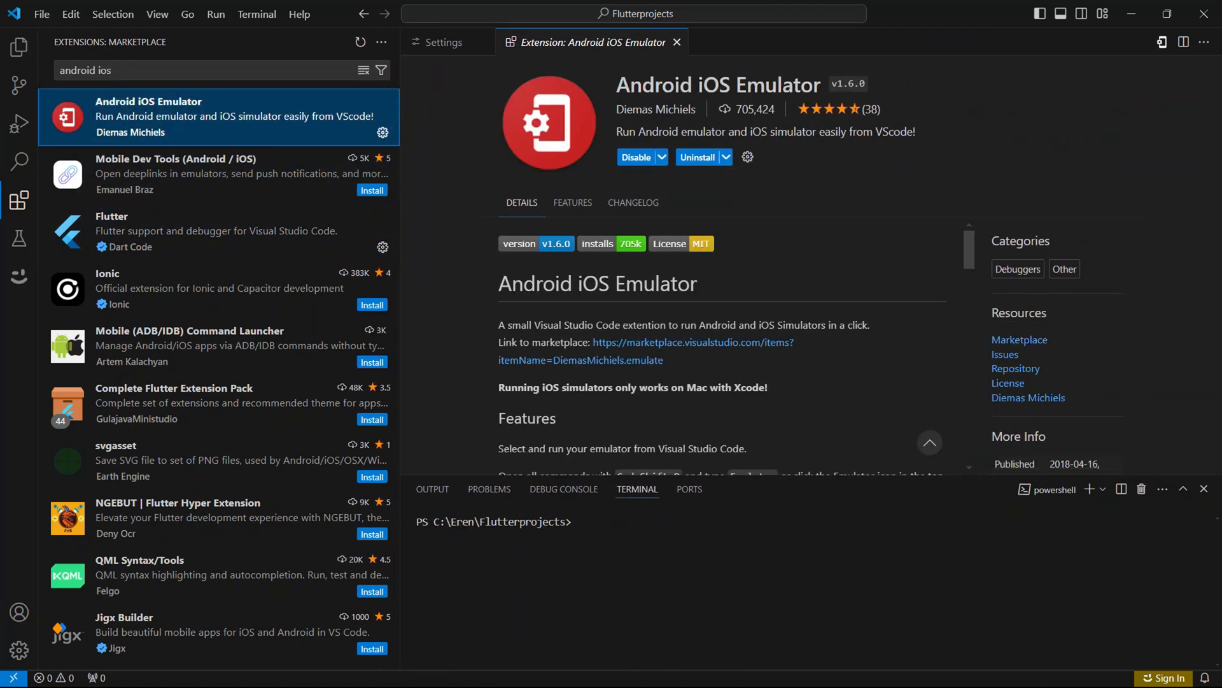
{"action": "left_click", "coordinate": [444, 42]}
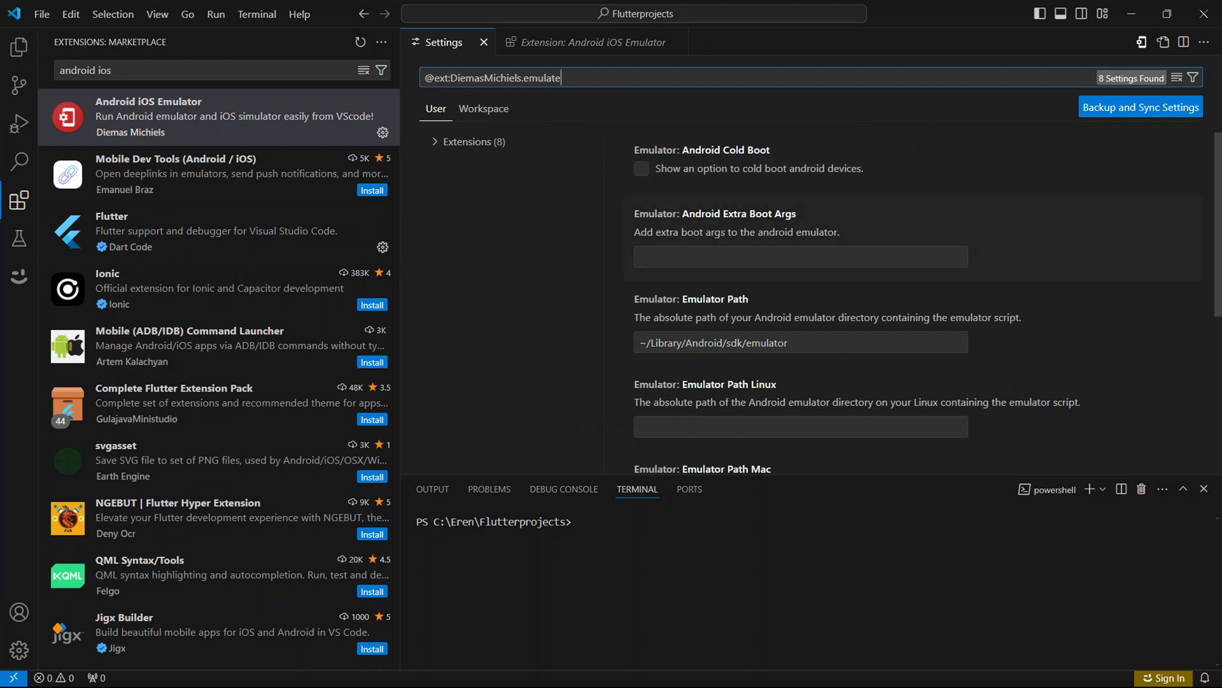
{"action": "scroll", "coordinate": [928, 303], "scroll_direction": "down", "scroll_amount": 5}
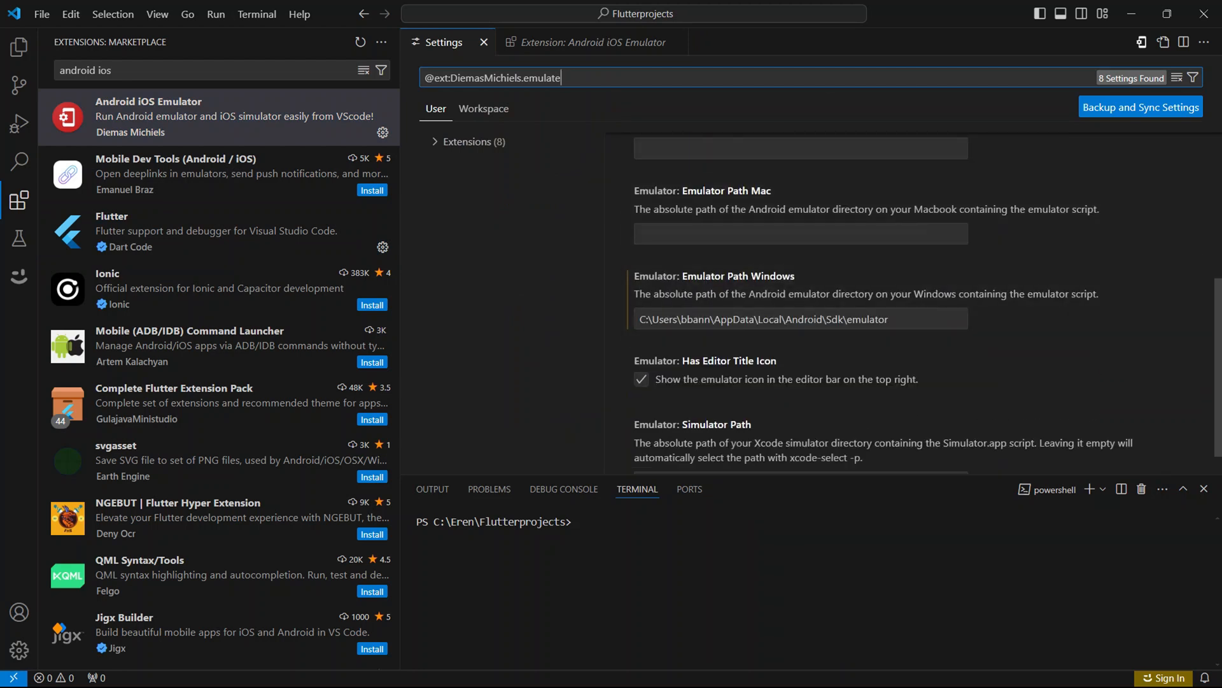
{"action": "left_click", "coordinate": [928, 303]}
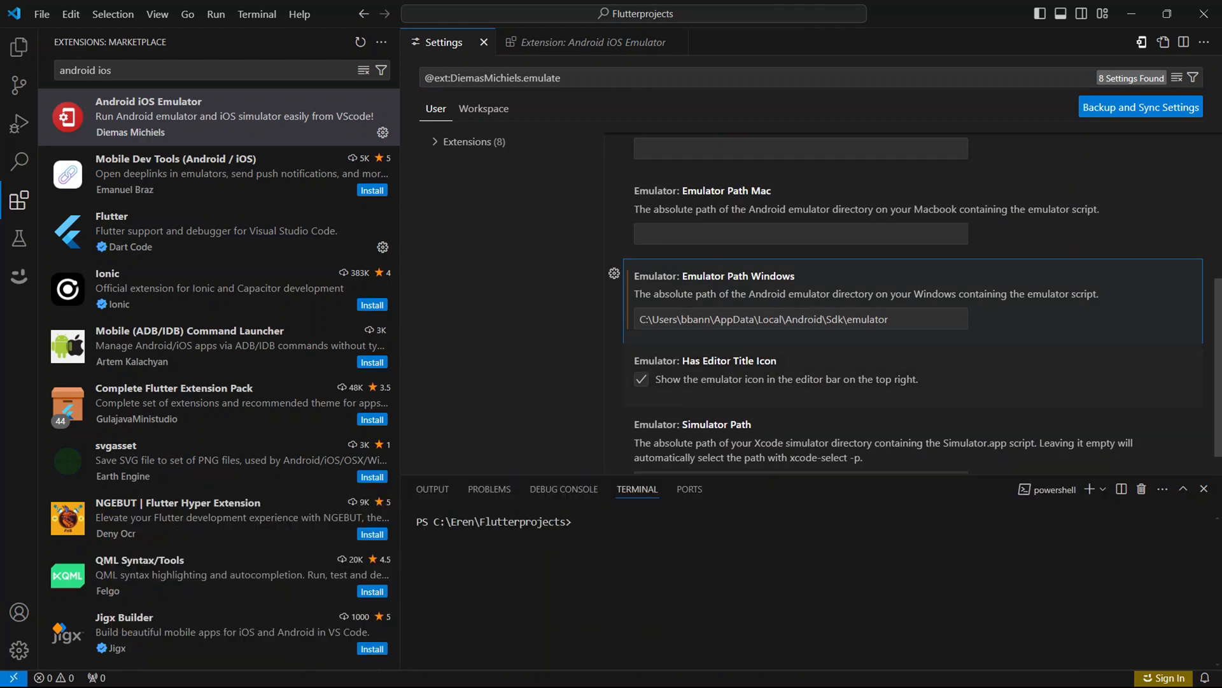
Open the %AppData% folder through Run and navigate from AppData to Local\Android\Sdk\emulator.
{"action": "key", "text": "super+r"}
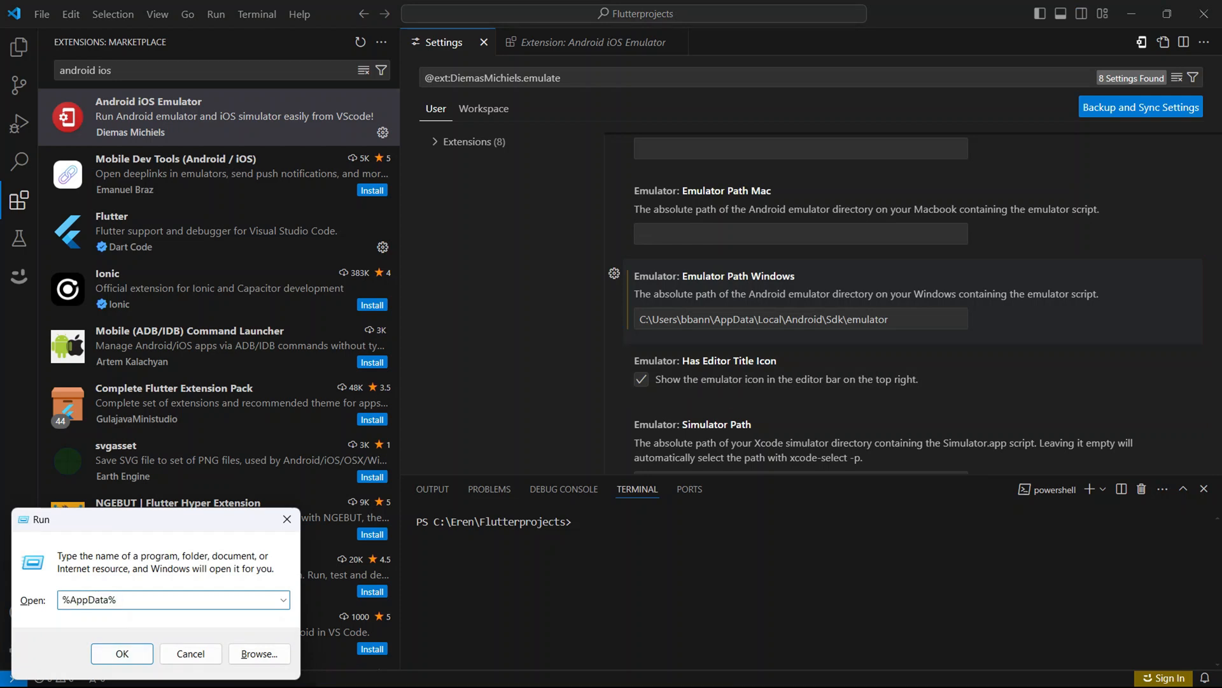
{"action": "key", "text": "Return"}
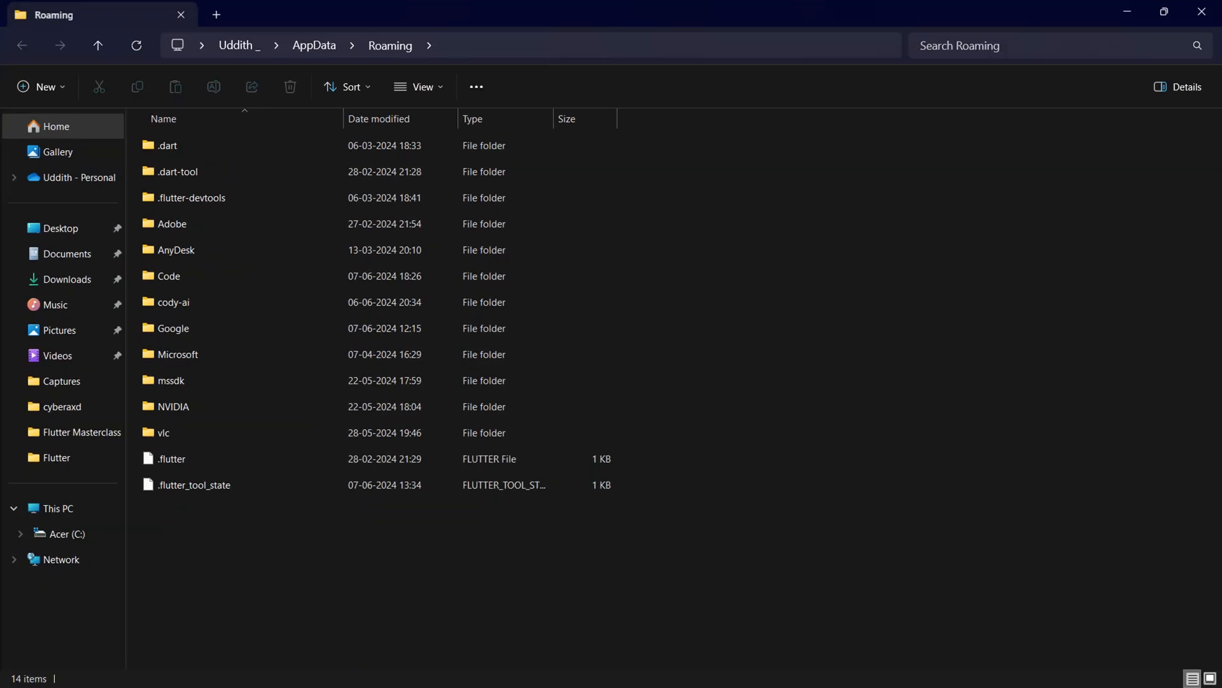
{"action": "left_click", "coordinate": [314, 45]}
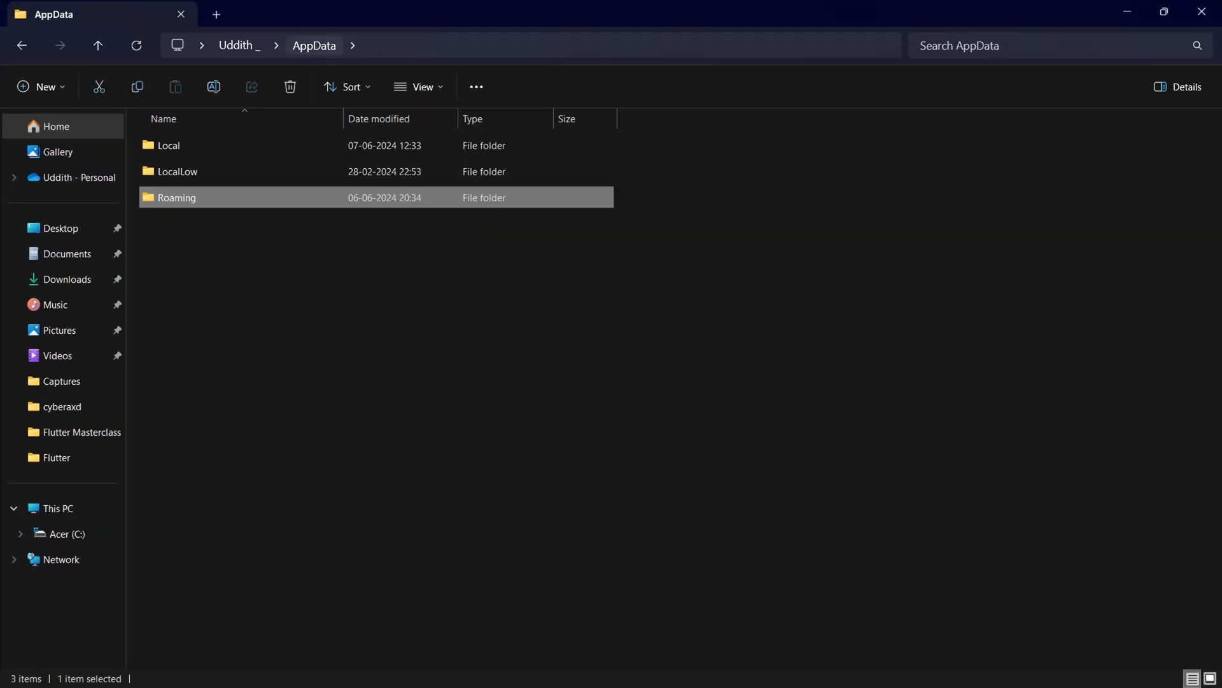
{"action": "key", "text": "Up"}
{"action": "key", "text": "Up"}
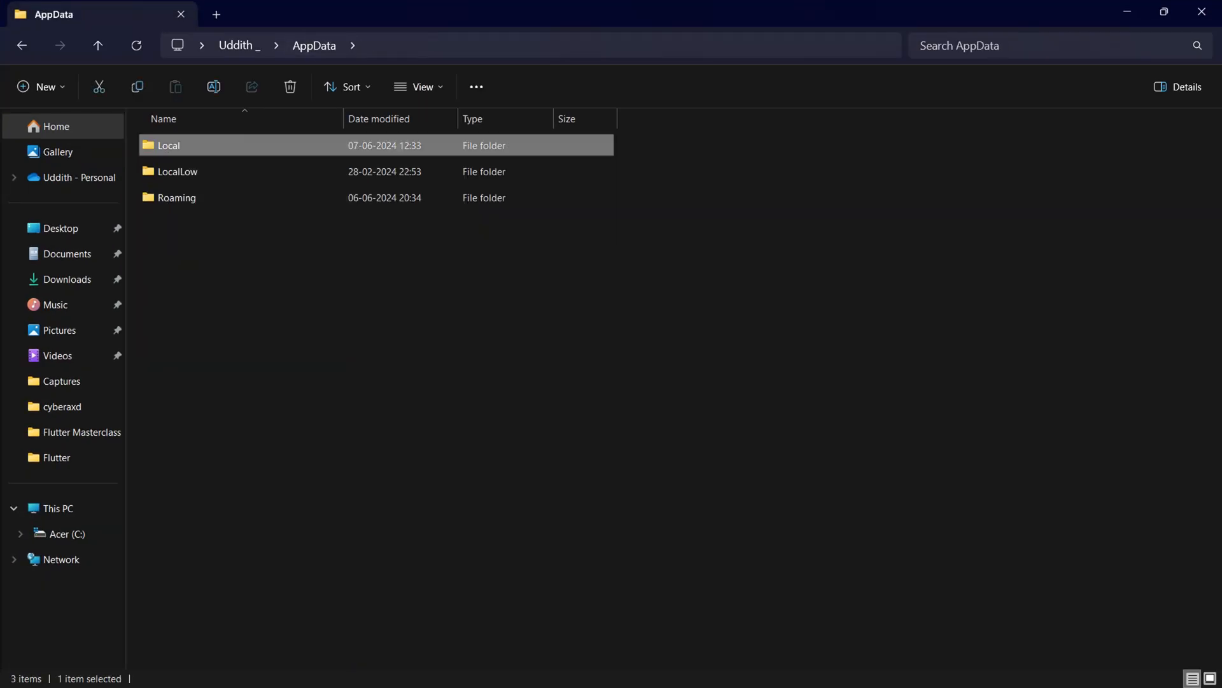
{"action": "key", "text": "Return"}
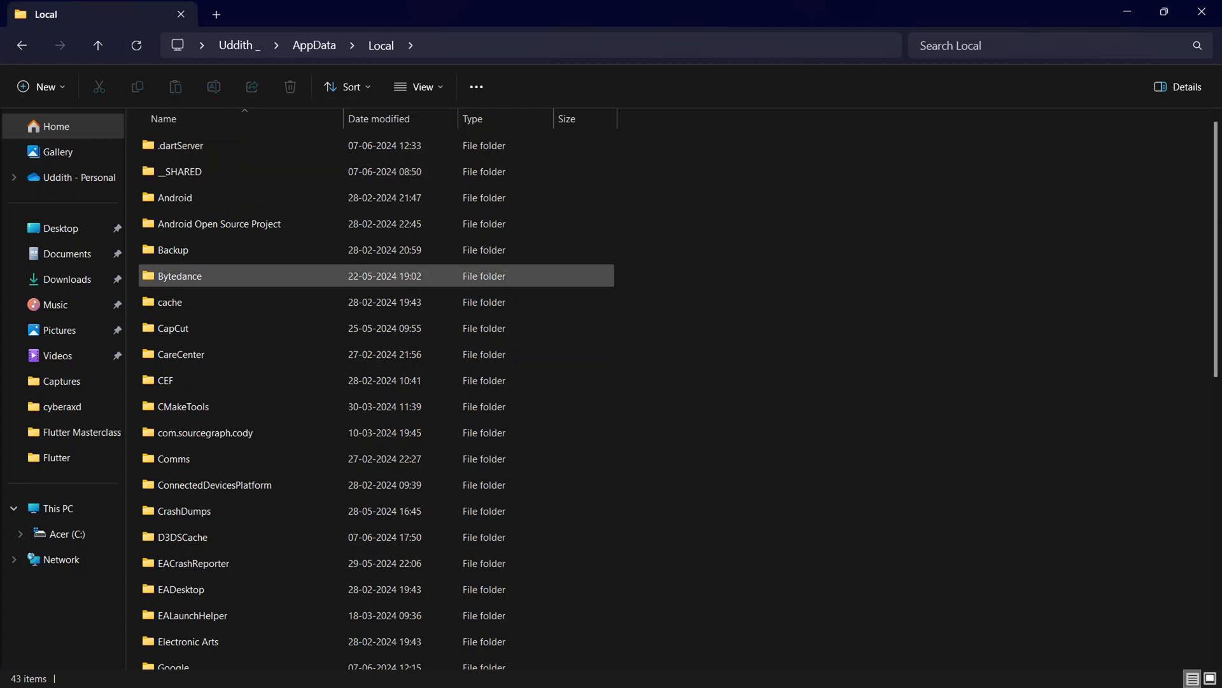
{"action": "double_click", "coordinate": [175, 198]}
{"action": "double_click", "coordinate": [175, 146]}
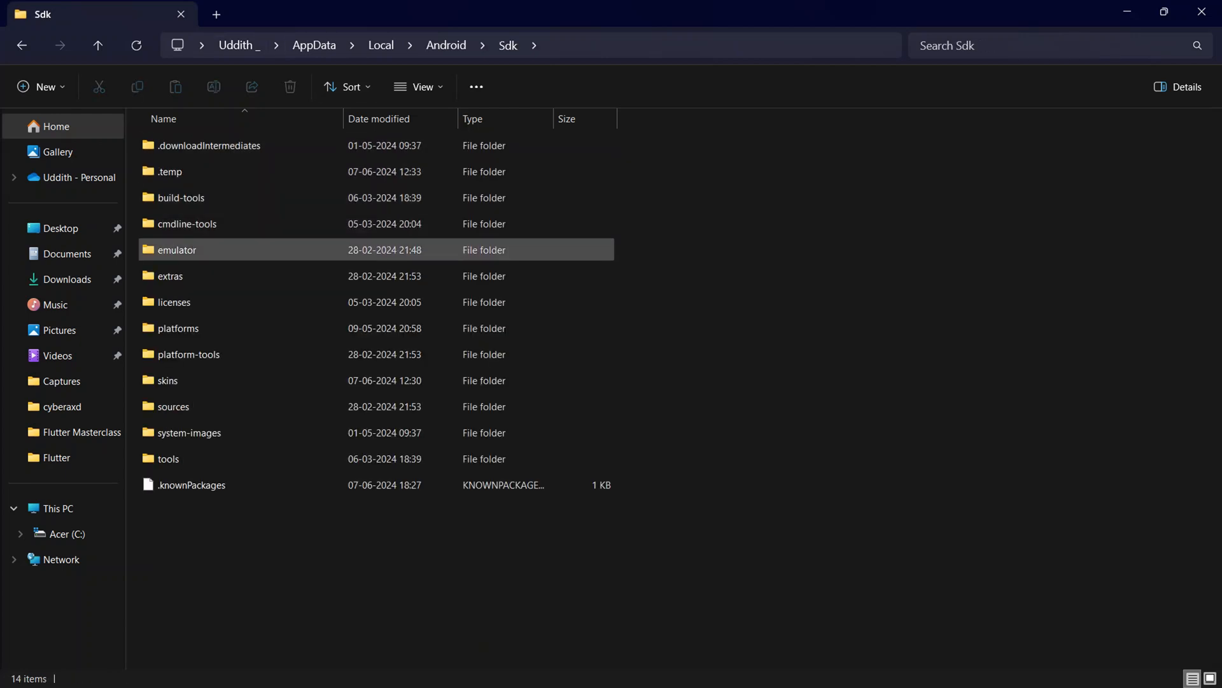
{"action": "left_click", "coordinate": [177, 250]}
{"action": "double_click", "coordinate": [177, 250]}
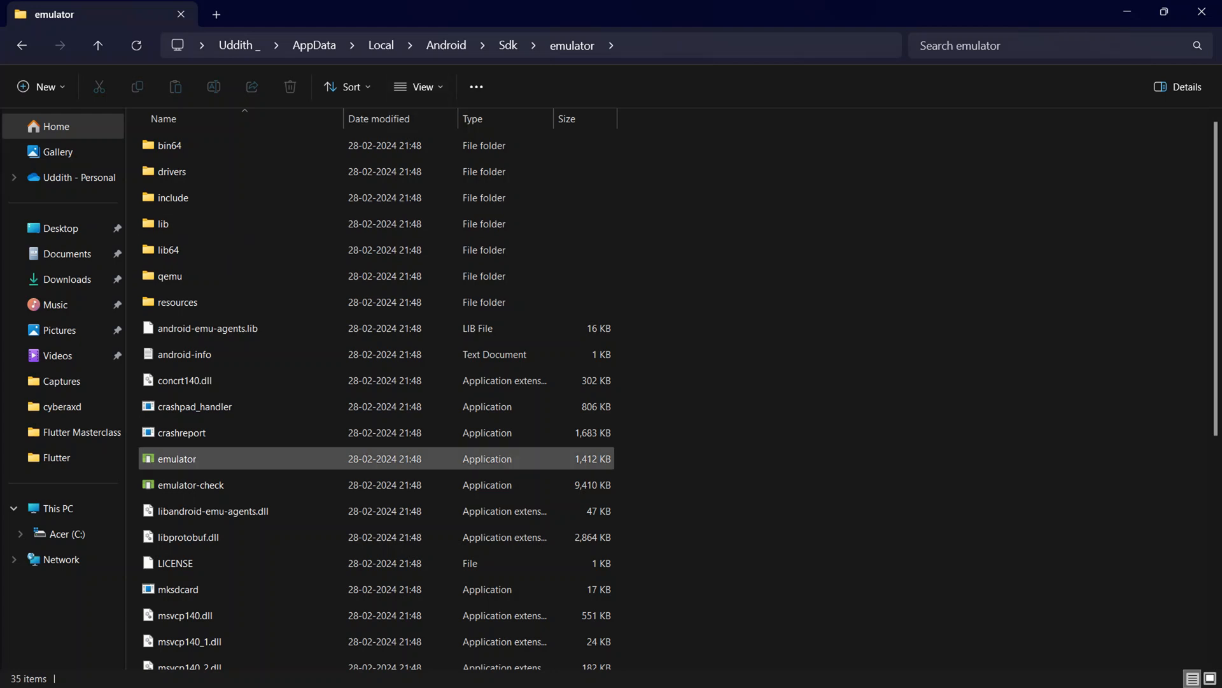
Select the full path of the Android SDK's emulator folder for copying.
{"action": "key", "text": "ctrl+l"}
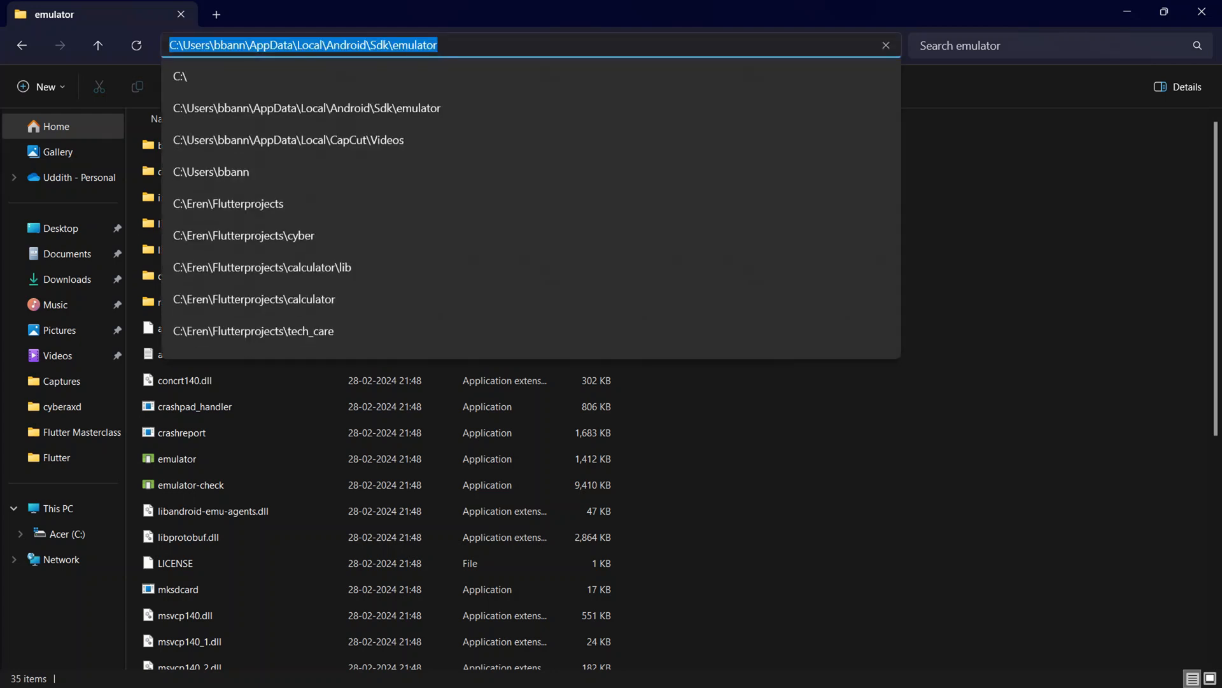
{"action": "key", "text": "super"}
{"action": "left_click", "coordinate": [719, 46]}
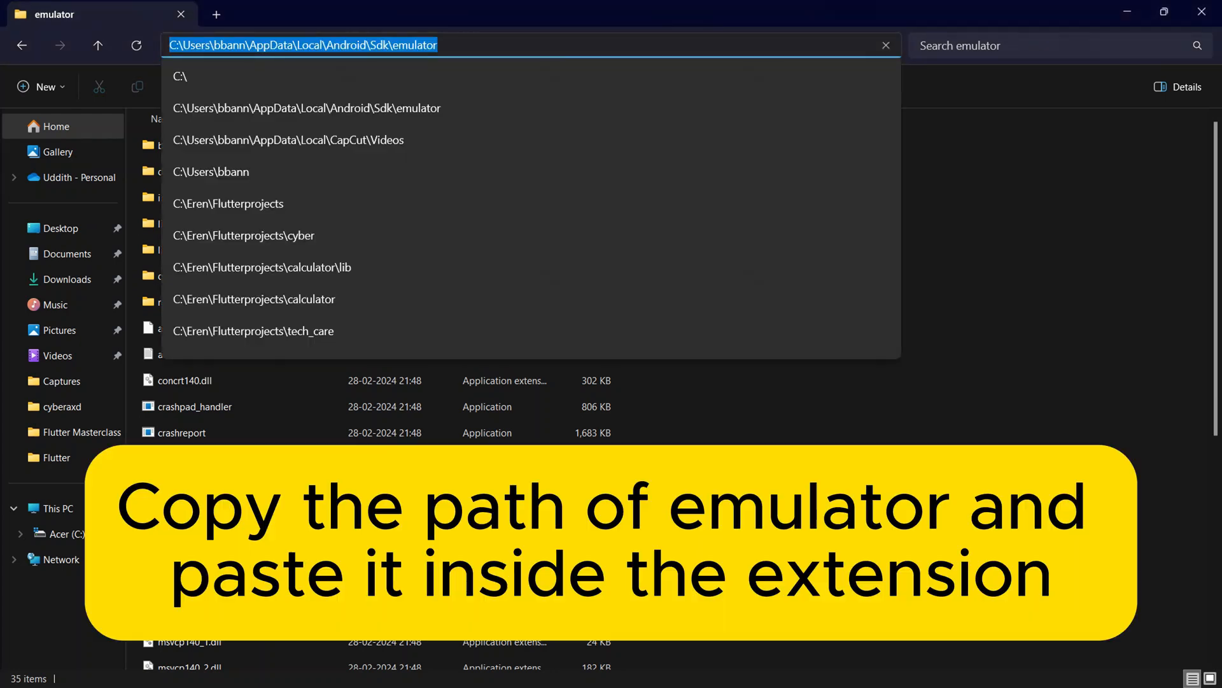
{"action": "type", "text": "c"}
{"action": "key", "text": "ctrl+z"}
{"action": "key", "text": "ctrl+c"}
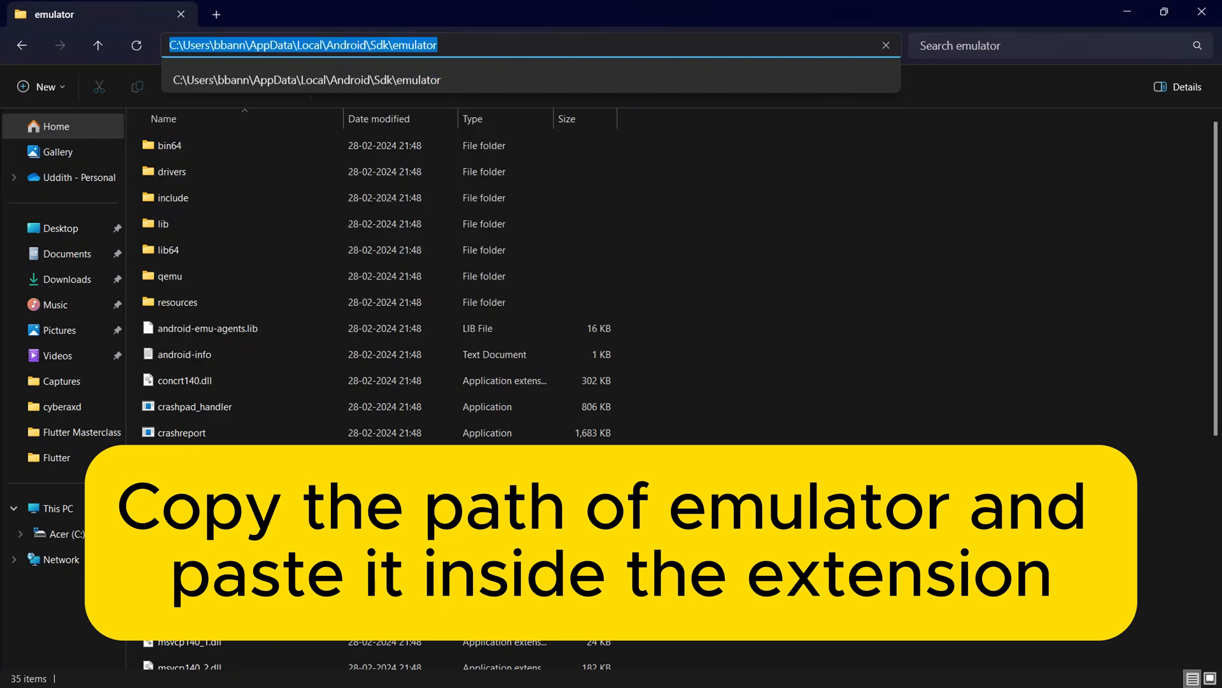
Set the extension's Emulator Path Windows setting in VS Code to the copied Android Sdk\emulator folder path and close VS Code.
{"action": "left_click", "coordinate": [734, 671]}
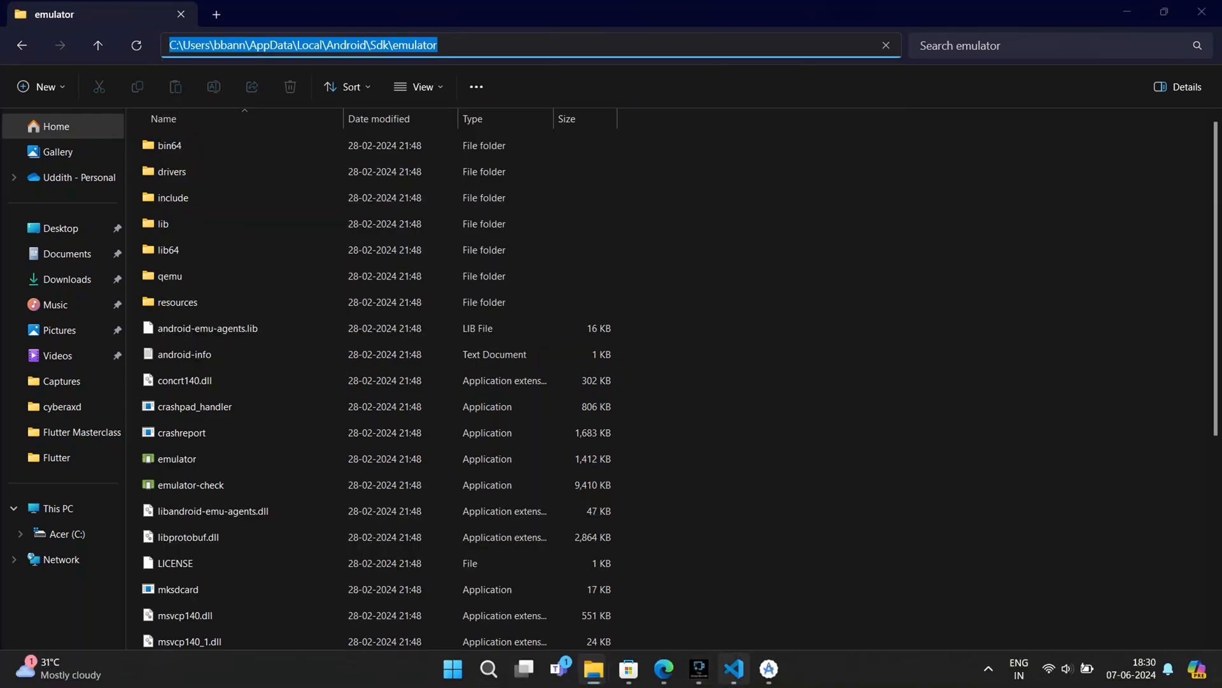
{"action": "left_click", "coordinate": [904, 319]}
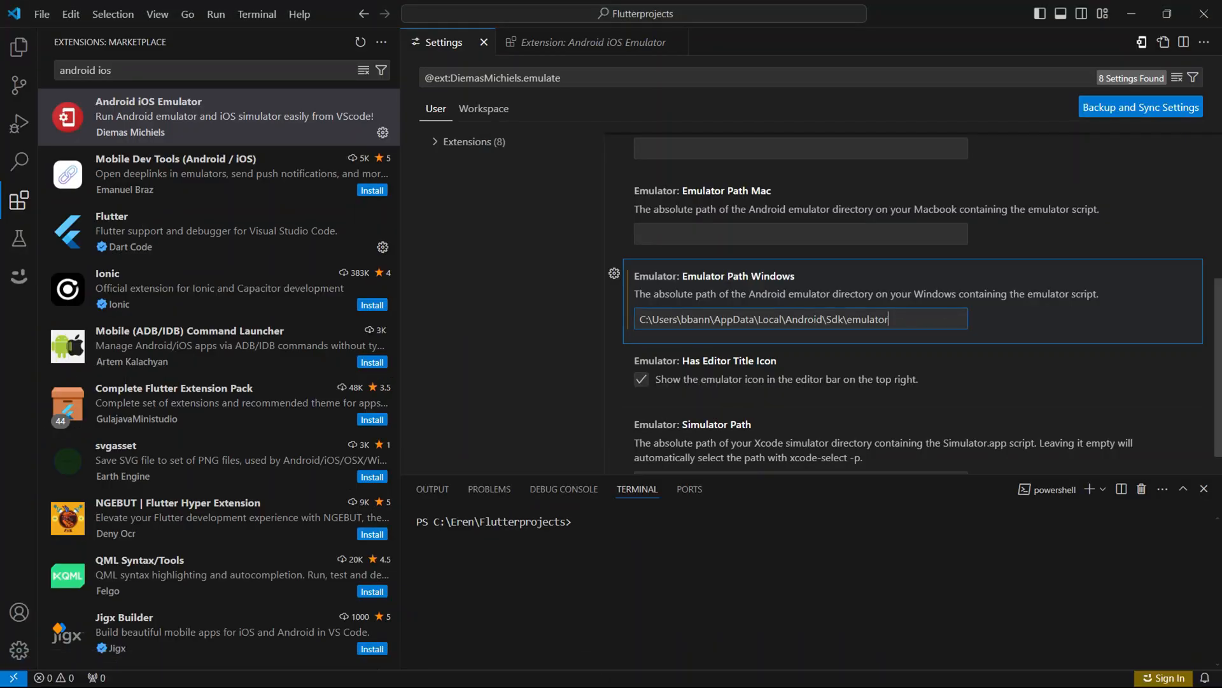
{"action": "key", "text": "ctrl+a"}
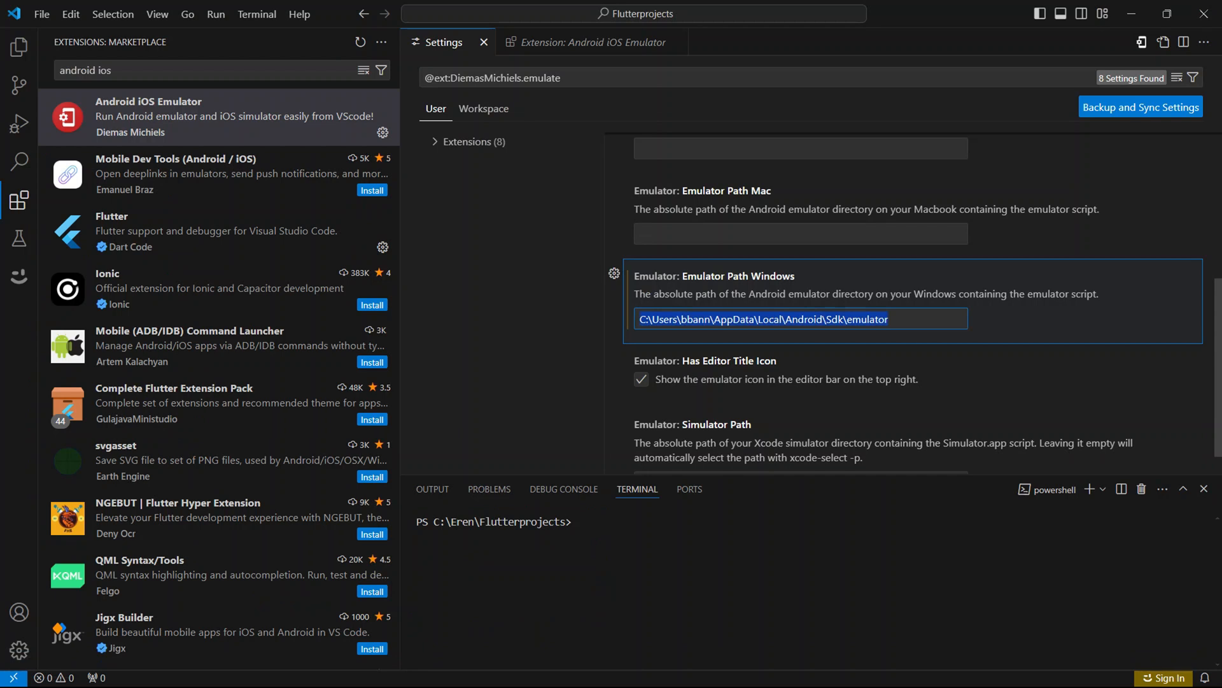
{"action": "key", "text": "ctrl+v"}
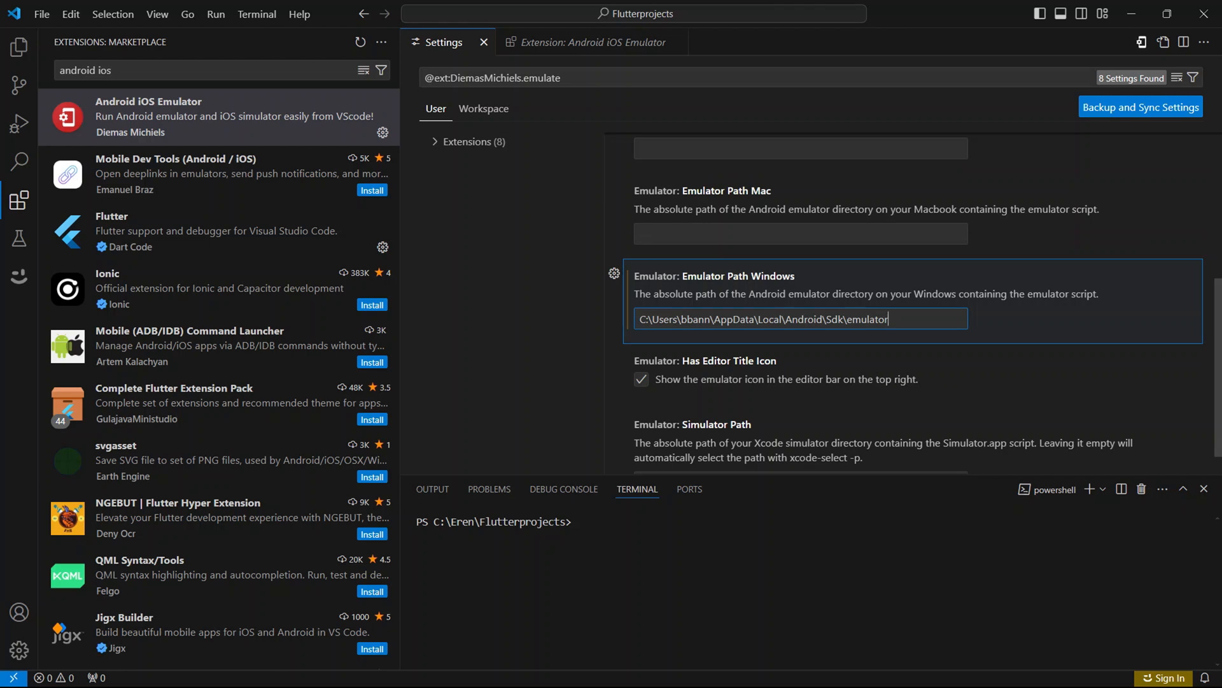
{"action": "left_click", "coordinate": [1203, 13]}
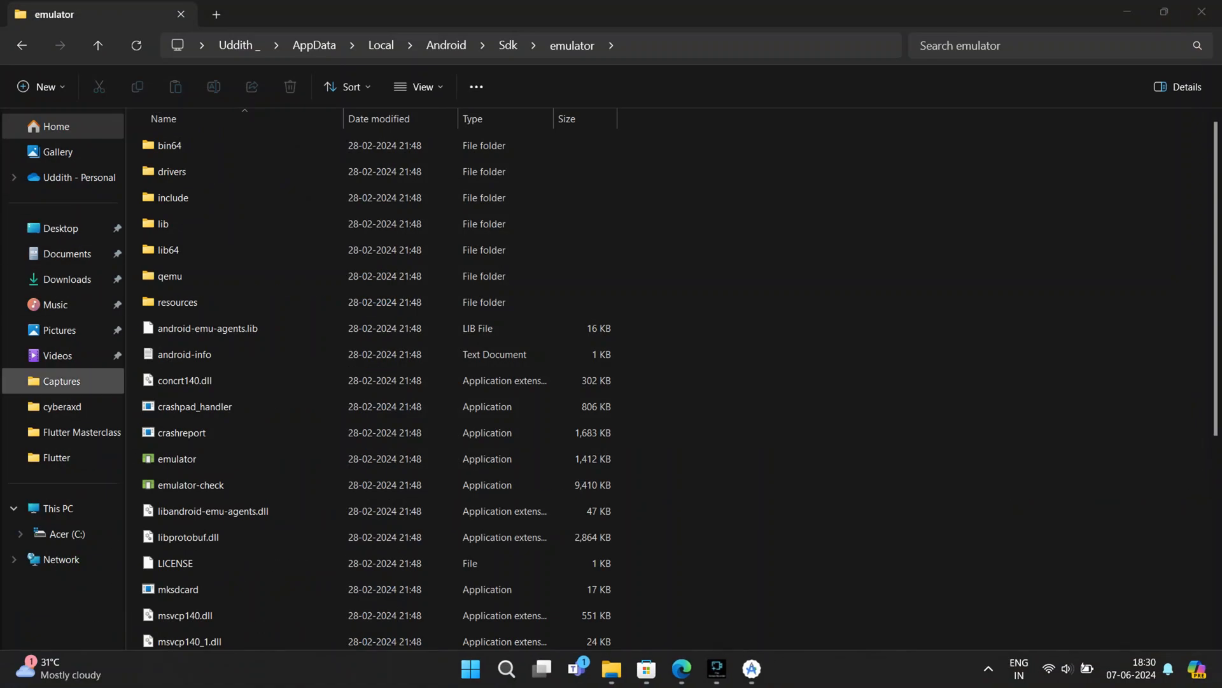
Browse to C:\Eren\Flutterprojects in File Explorer and open a Command Prompt in that folder.
{"action": "left_click", "coordinate": [67, 533]}
{"action": "double_click", "coordinate": [167, 145]}
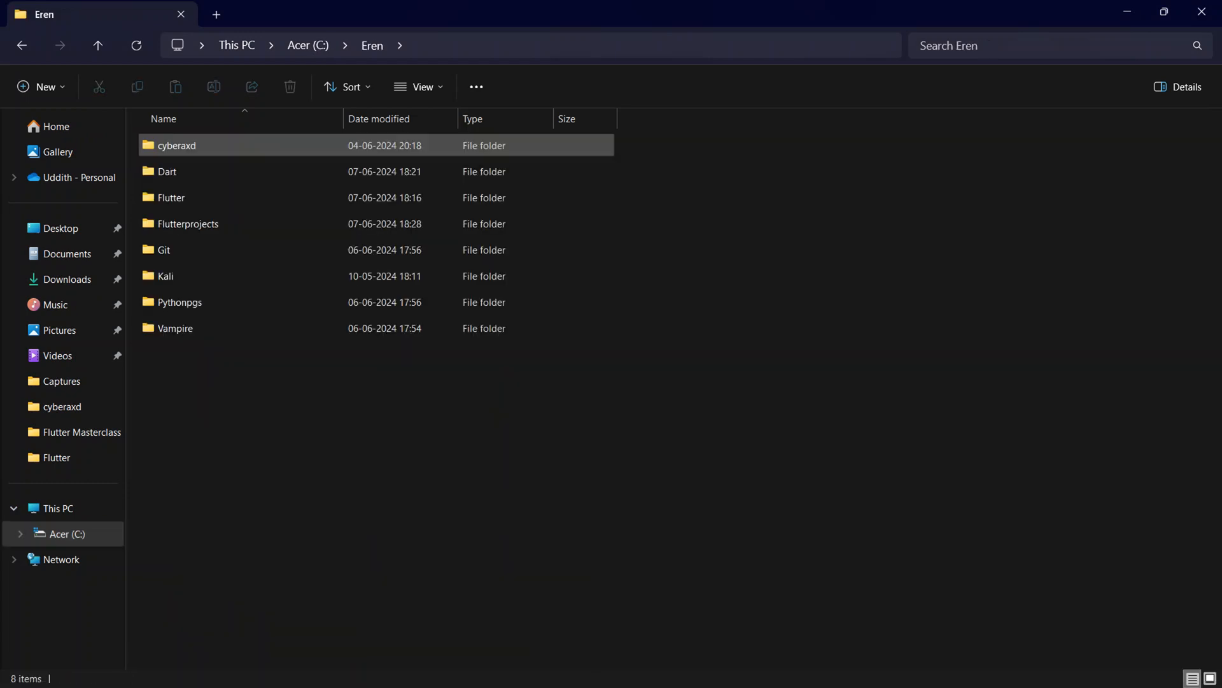
{"action": "left_click", "coordinate": [188, 224]}
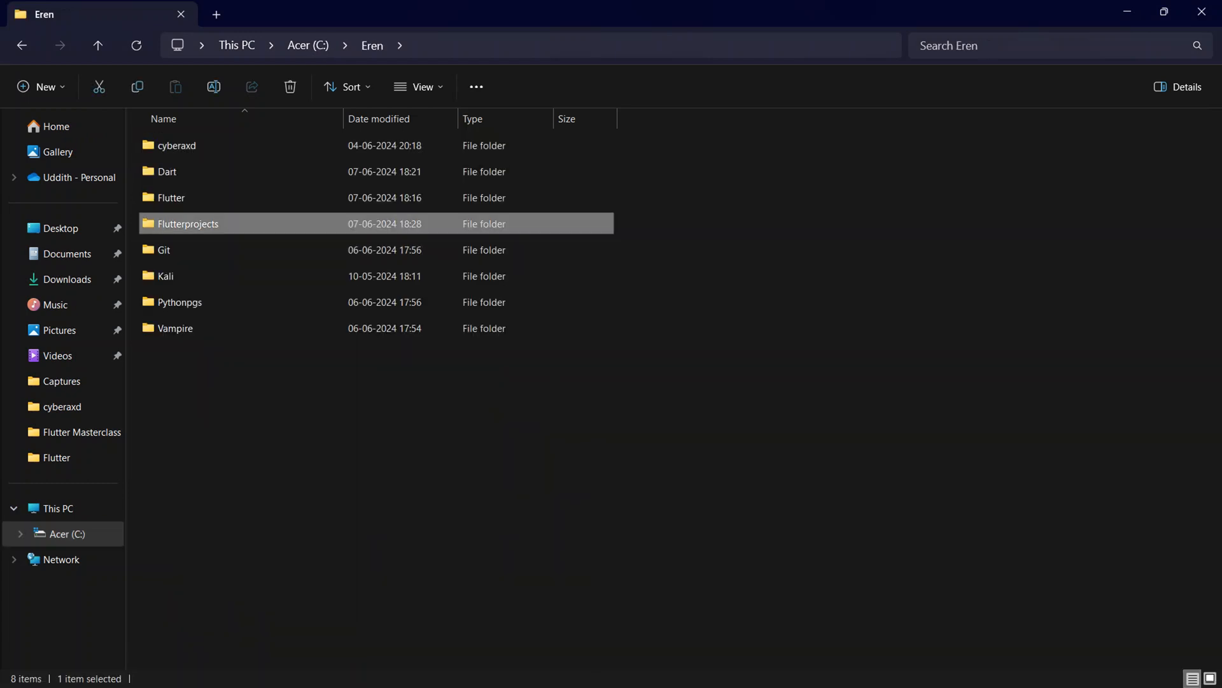
{"action": "key", "text": "Return"}
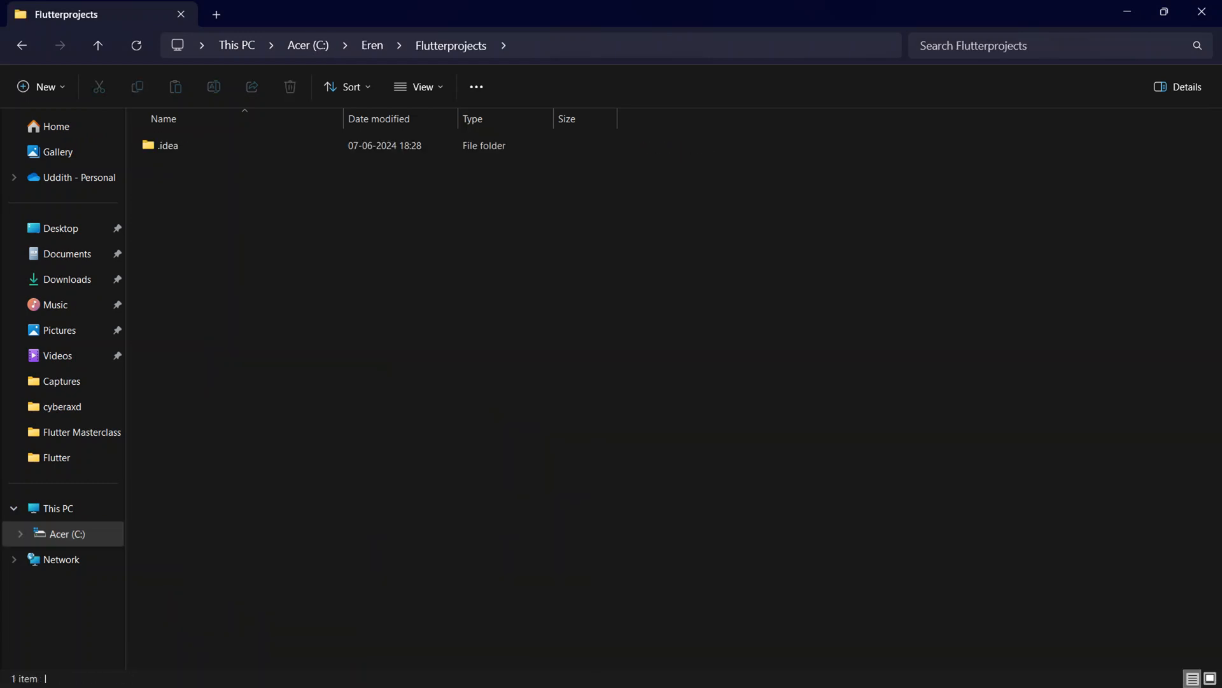
{"action": "key", "text": "ctrl+l"}
{"action": "type", "text": "cmd"}
{"action": "key", "text": "Return"}
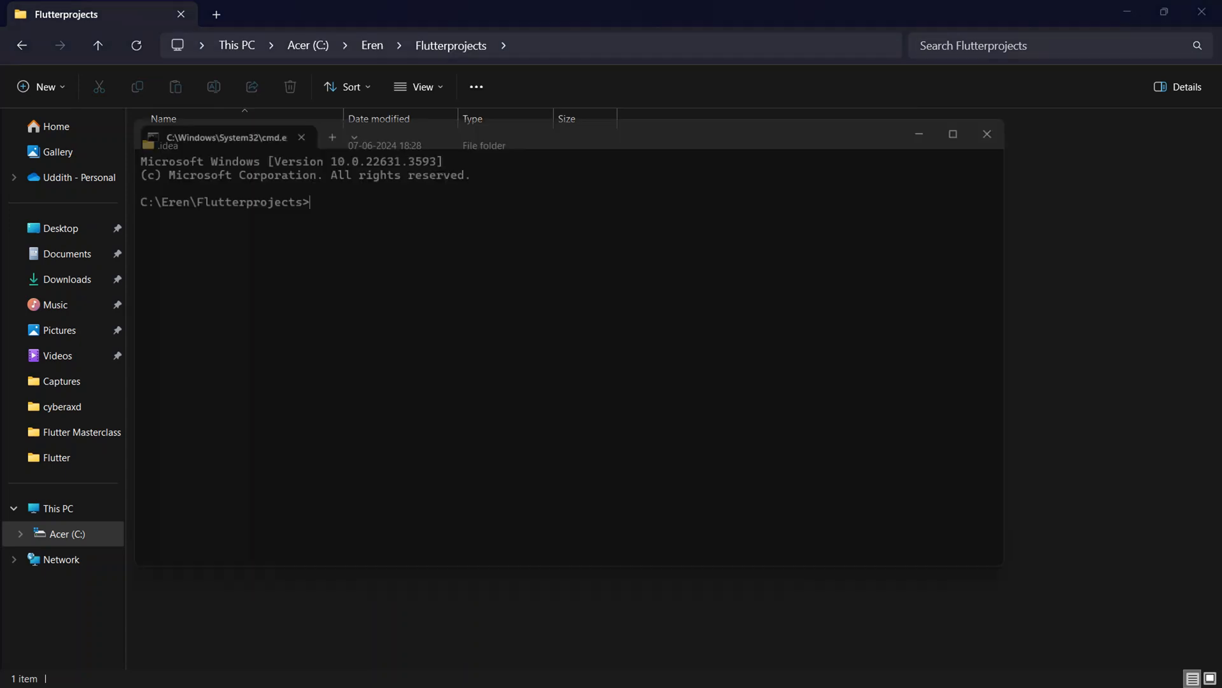
Create a new Flutter project with the command "flutter create demopg".
{"action": "type", "text": "flutt"}
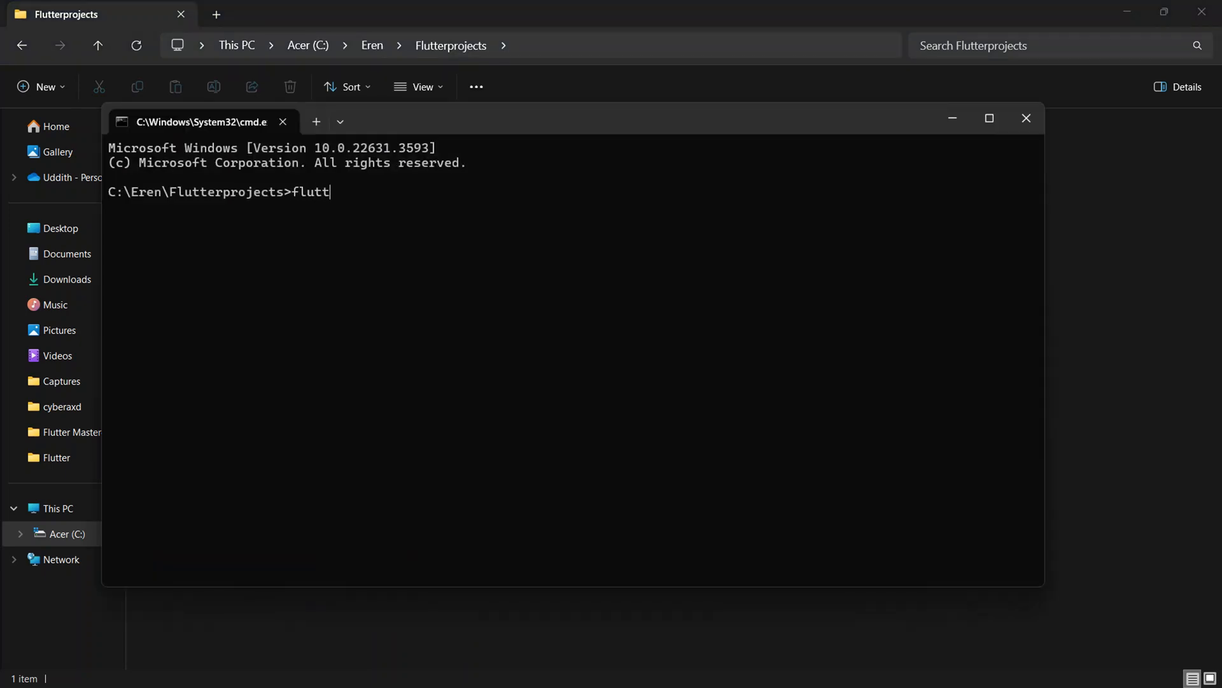
{"action": "type", "text": "er create demopg"}
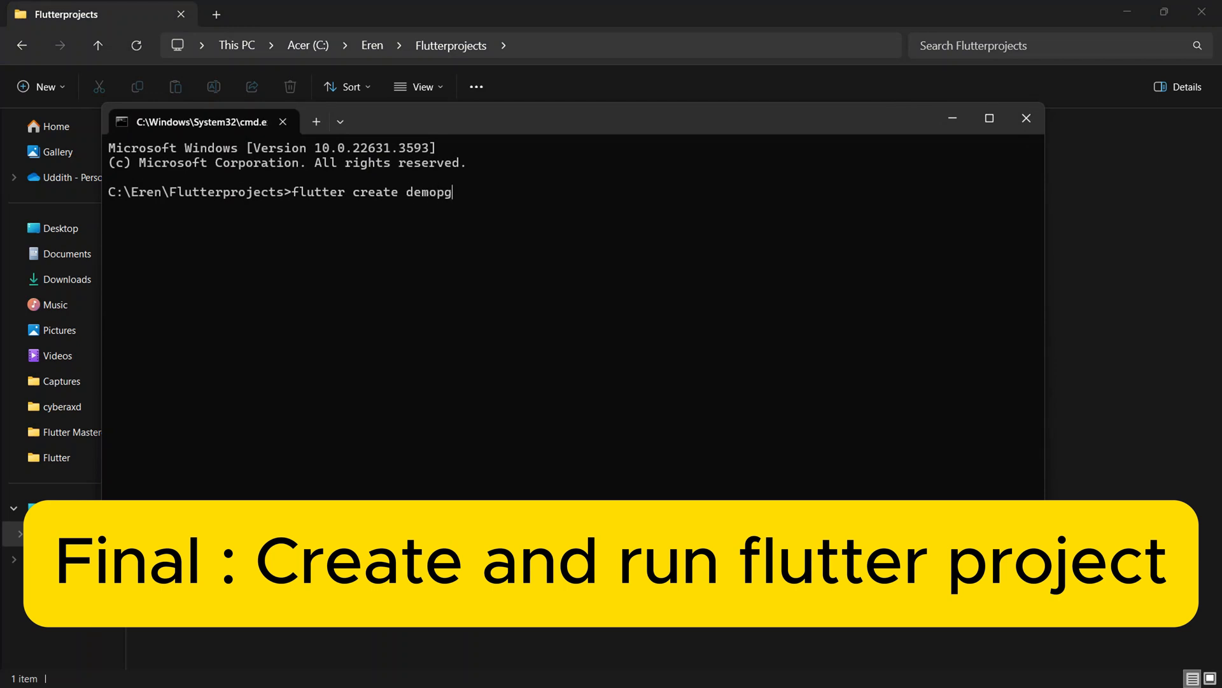
{"action": "key", "text": "Return"}
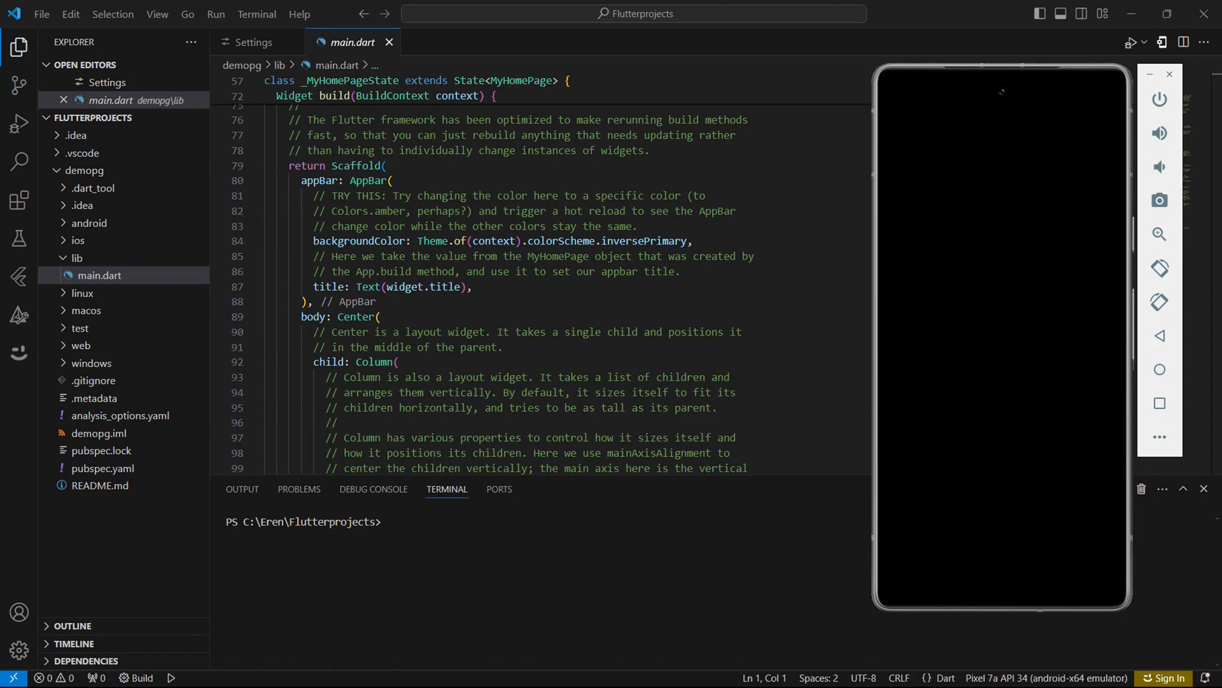
Run the demopg project's lib\main.dart in debug mode on the Pixel 7a API 34 emulator.
{"action": "scroll", "coordinate": [541, 280], "scroll_direction": "up", "scroll_amount": 12}
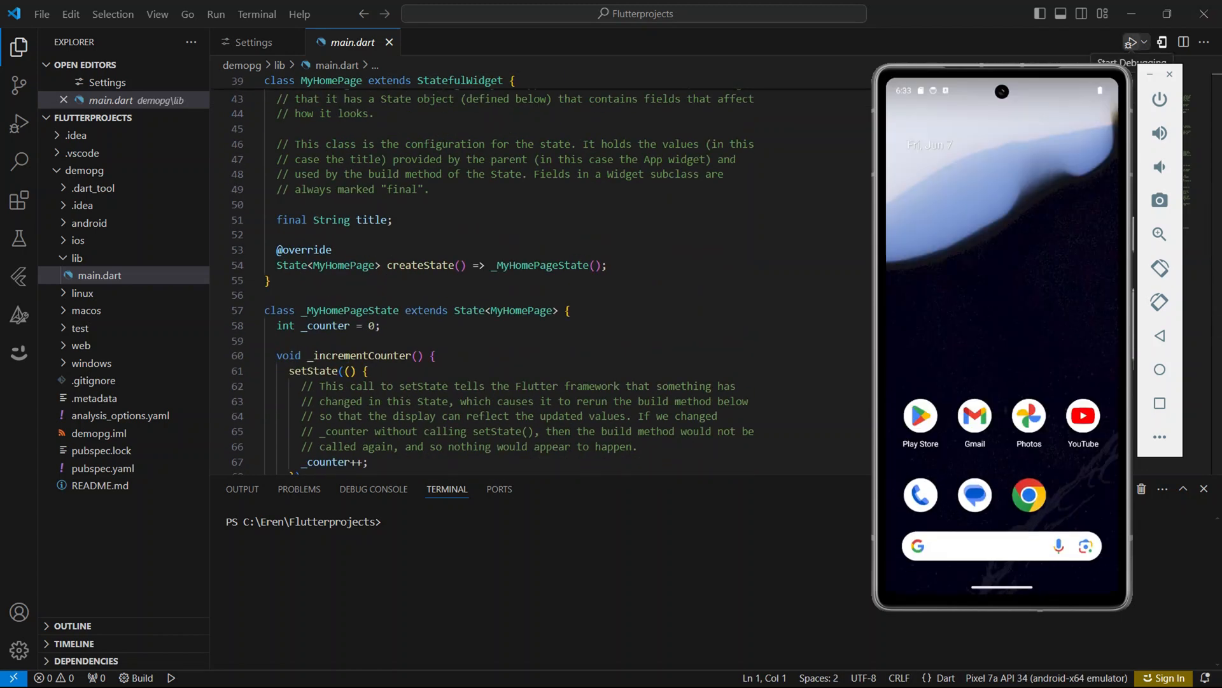
{"action": "key", "text": "F5"}
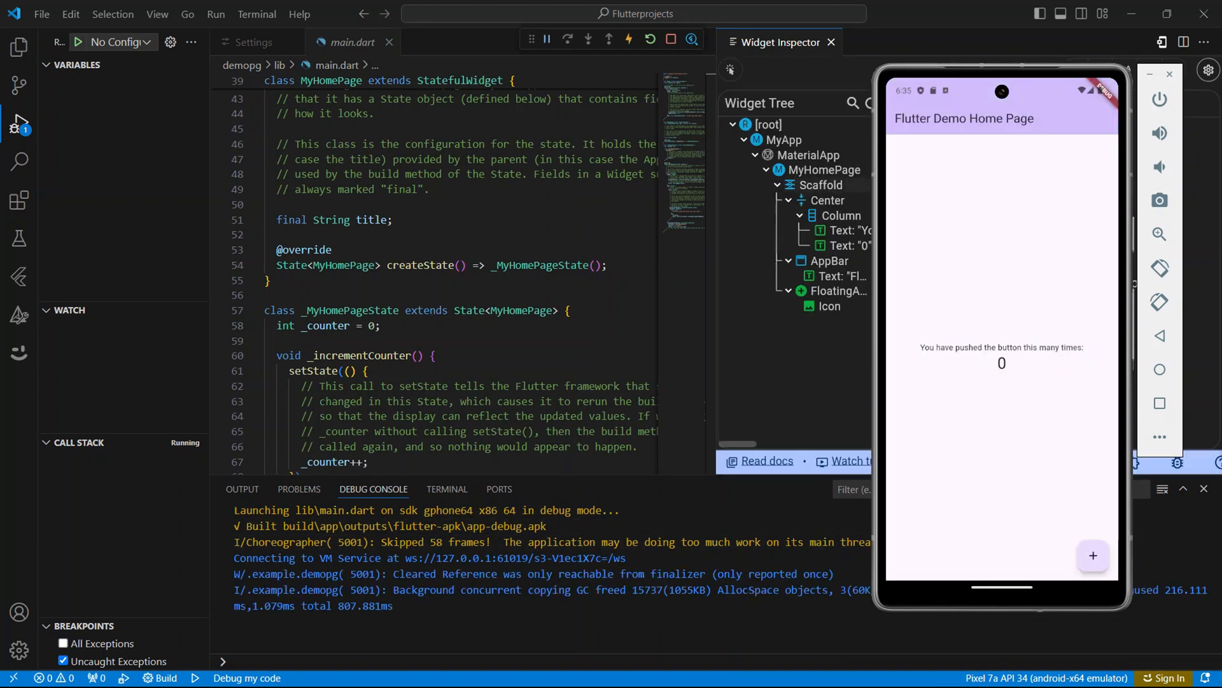
{"action": "scroll", "coordinate": [446, 273], "scroll_direction": "up", "scroll_amount": 7}
Test the running demo app by incrementing its counter repeatedly, and move the emulator window to uncover more of the Widget Inspector.
{"action": "left_click", "coordinate": [1093, 555]}
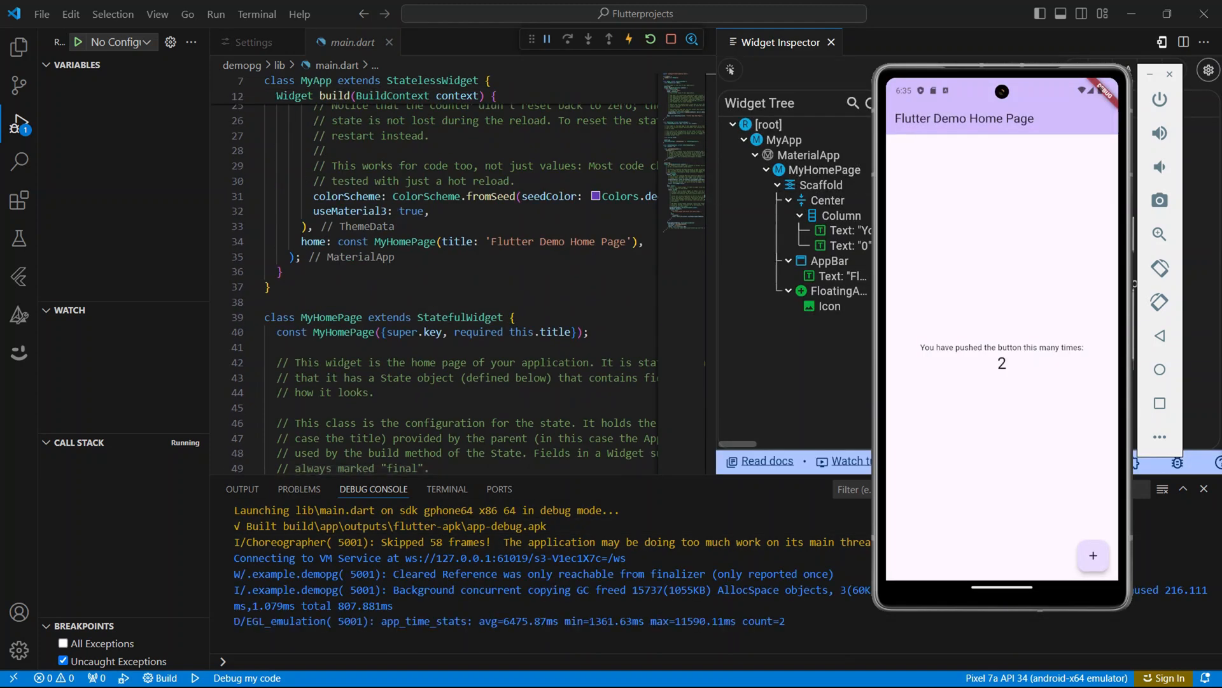
{"action": "left_click", "coordinate": [1093, 555]}
{"action": "left_click", "coordinate": [1093, 555]}
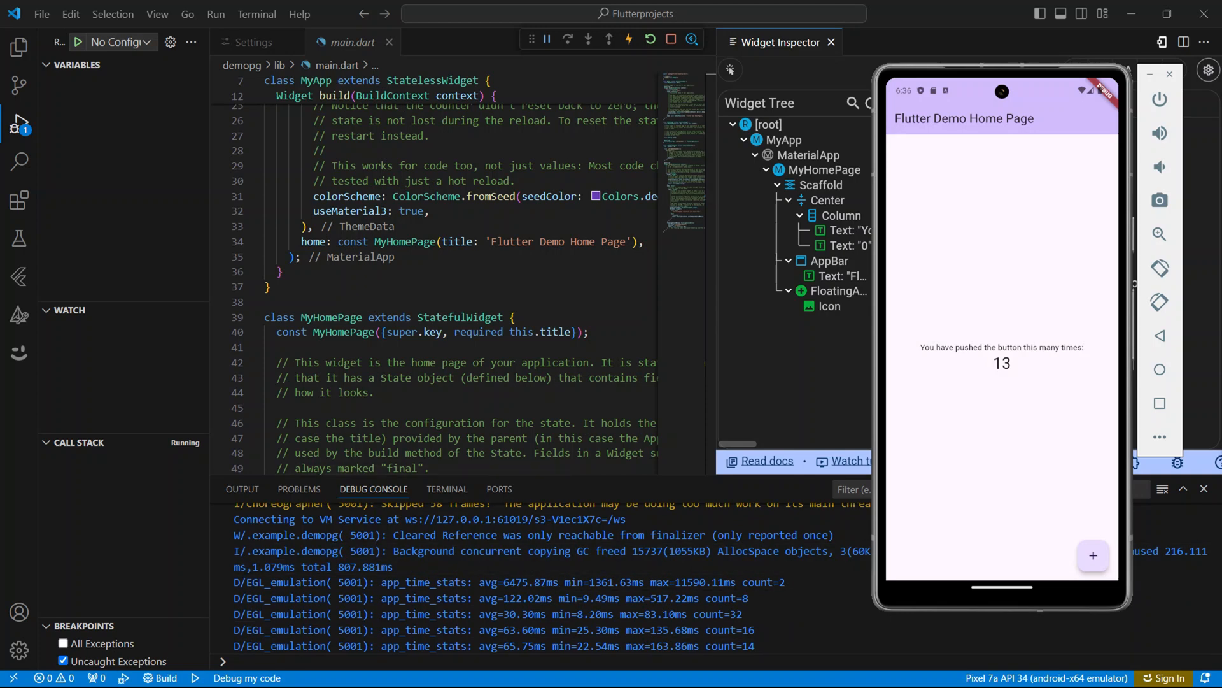
{"action": "left_click_drag", "start_coordinate": [1019, 70], "coordinate": [968, 407]}
{"action": "left_click_drag", "start_coordinate": [968, 605], "coordinate": [967, 191]}
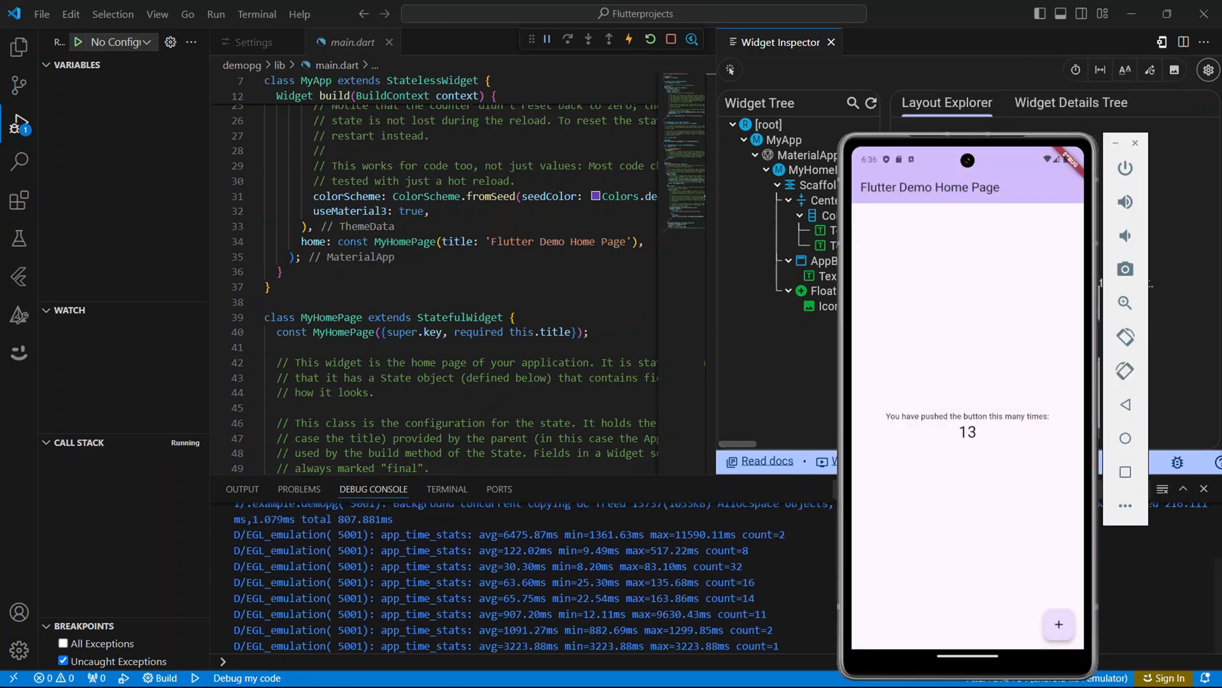
{"action": "left_click", "coordinate": [1059, 623]}
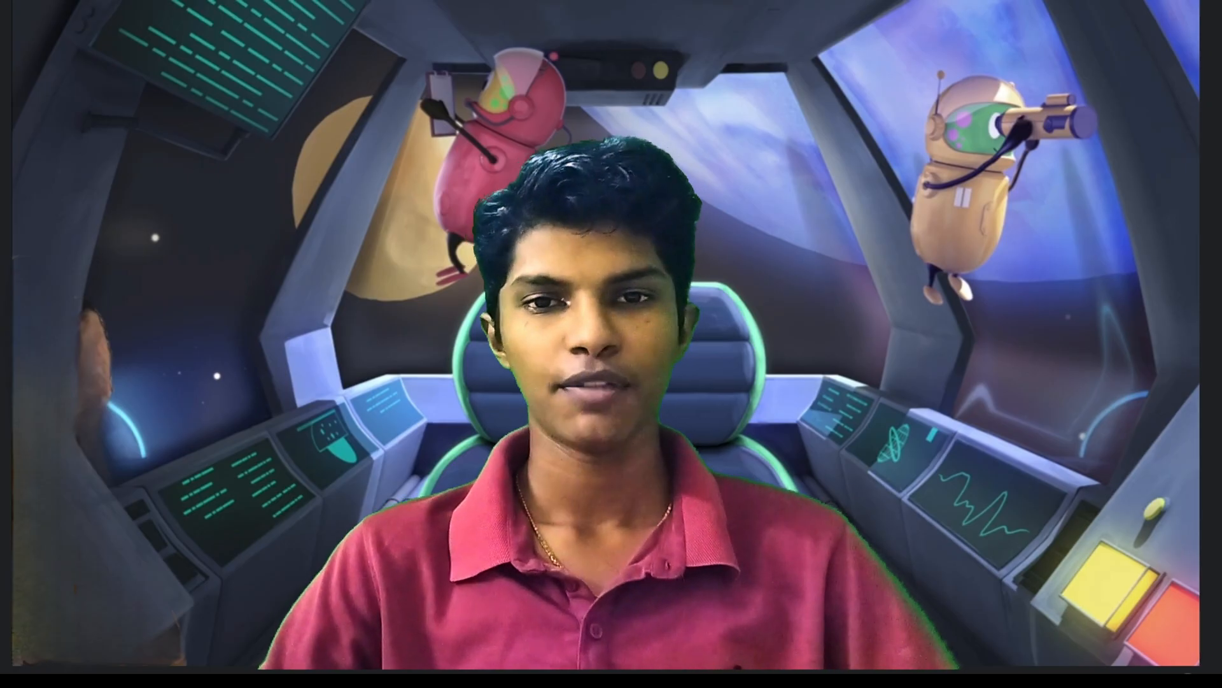